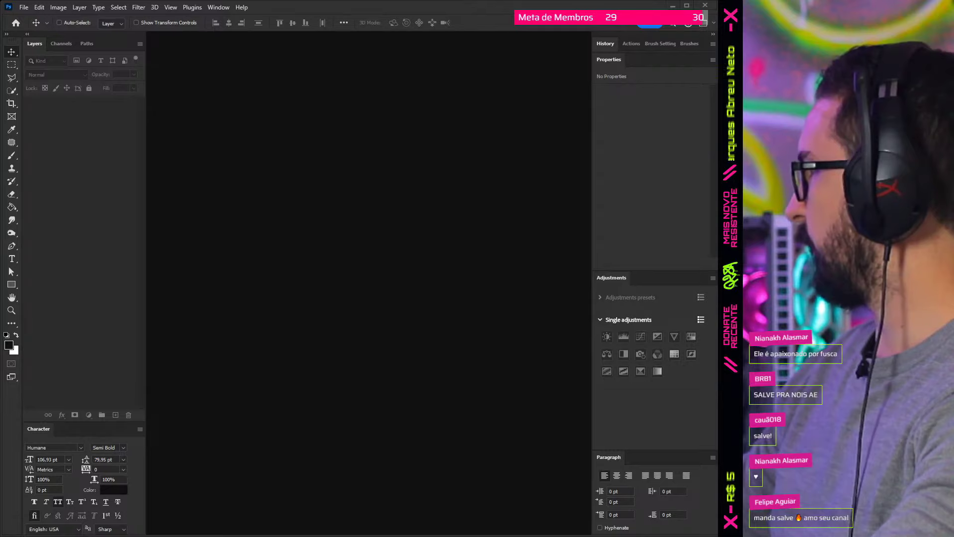
Step: Bring up the New Document dialog with the 1080 × 1350 px, 72 ppi transparent preset
key("ctrl+n")
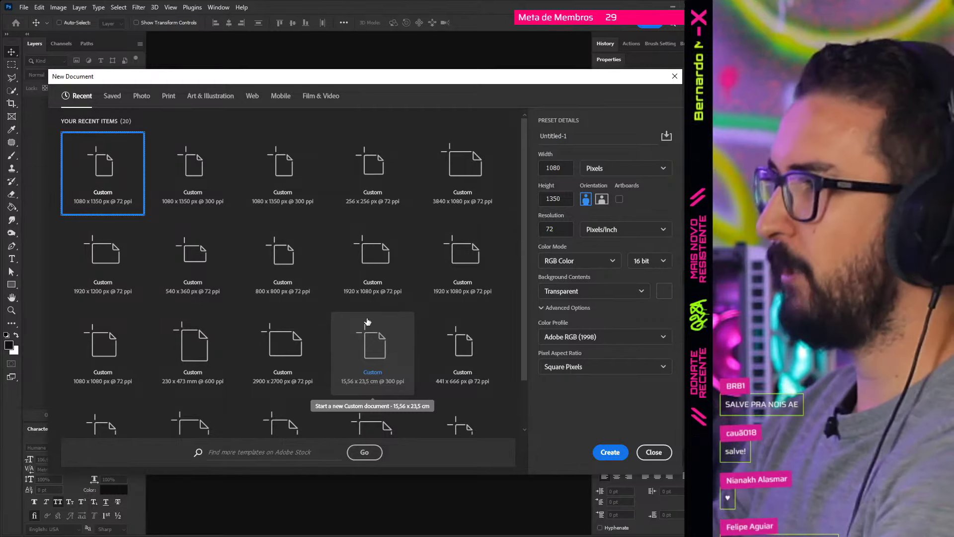
Step: Browse the Photo and Saved document presets, then return to the Recent sizes
left_click(141, 96)
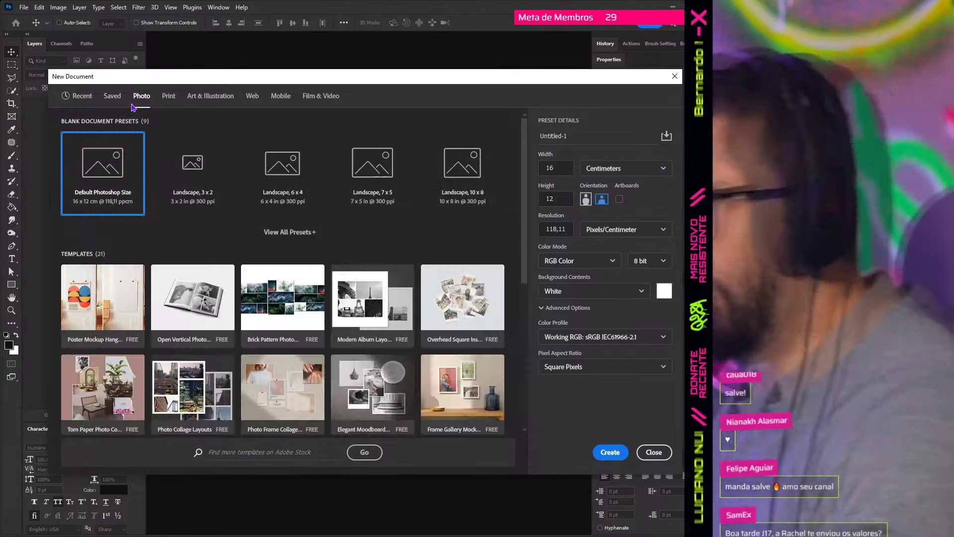
left_click(112, 100)
left_click(80, 96)
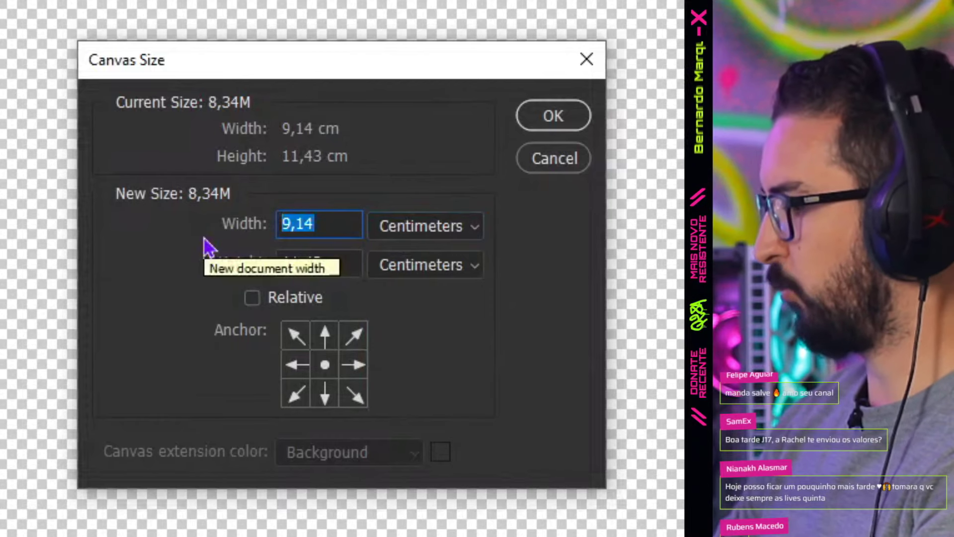
Step: Resize the new canvas to 29,7 × 42 cm and fit it on screen
type("29,7")
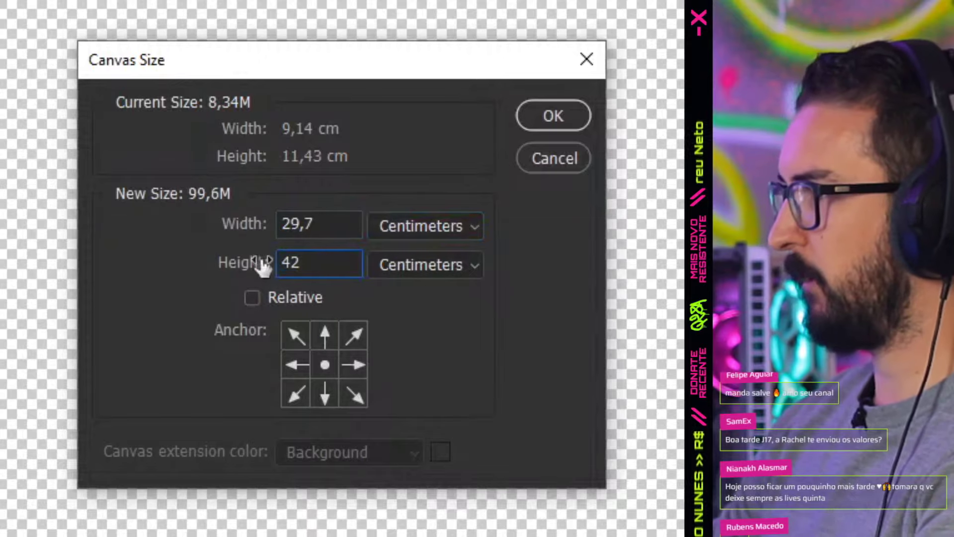
left_click(543, 118)
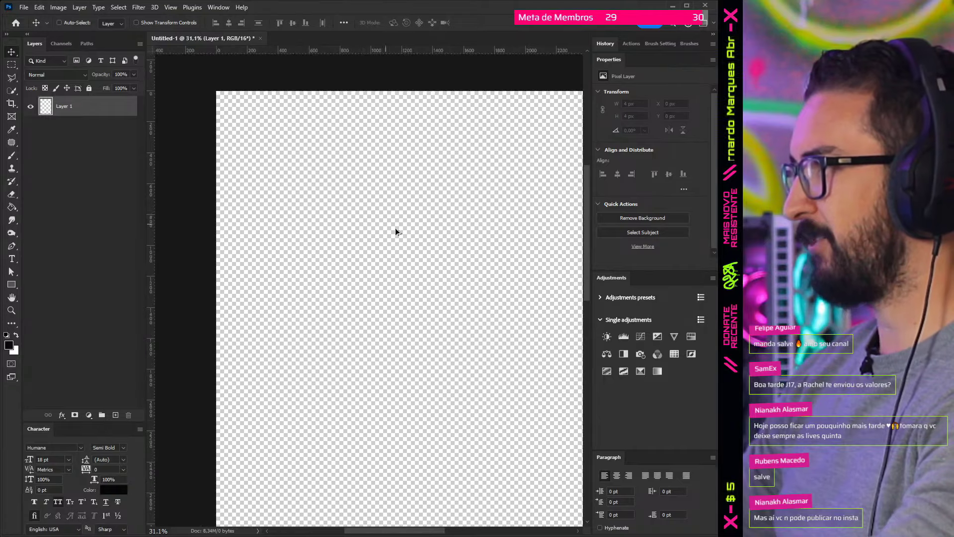
key("ctrl+minus")
key("ctrl+minus")
Step: Place the VW_Käfer_Baujahr_1966 Beetle photo into the poster
key("ctrl+0")
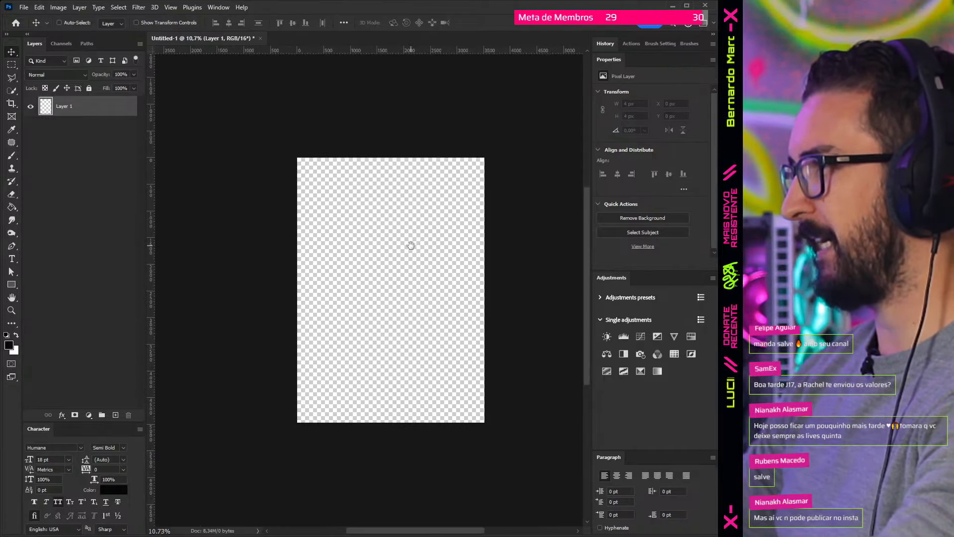
scroll(408, 263, "up", 1)
mouse_move(348, 300)
left_mouse_down()
mouse_move(346, 314)
mouse_move(385, 306)
left_mouse_up()
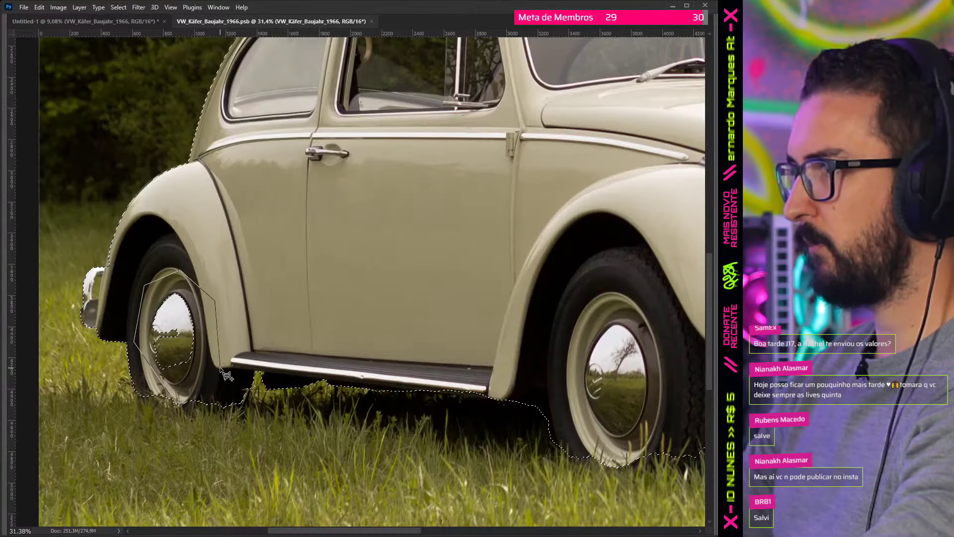
Step: Close the polygonal lasso outline around the car and trace up its body
double_click(222, 370)
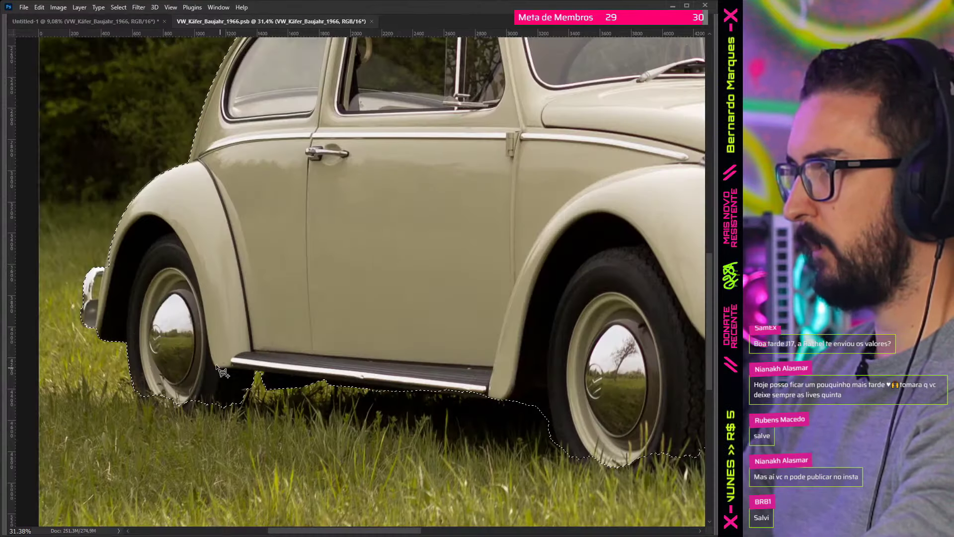
scroll(149, 368, "up", 1)
scroll(100, 362, "up", 1)
scroll(127, 371, "up", 1)
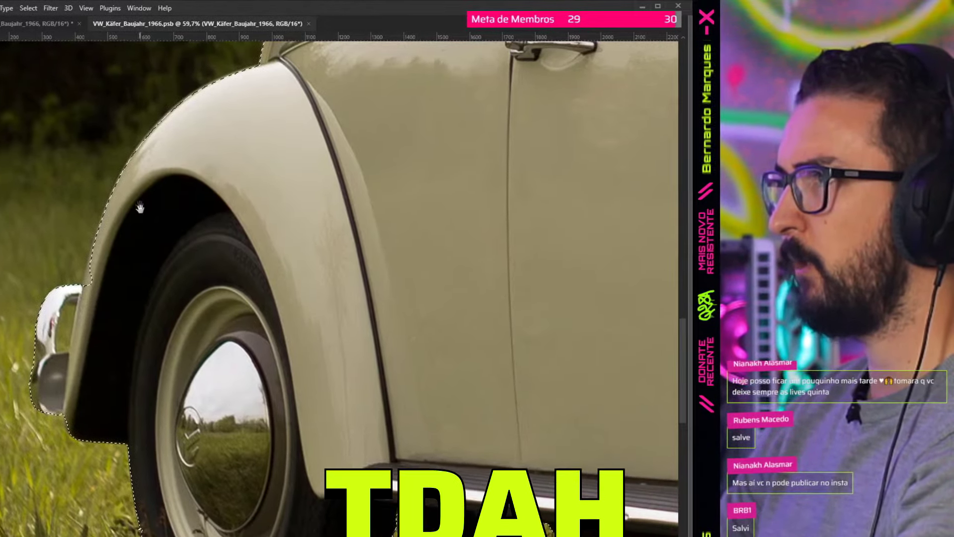
left_click_drag(118, 300, 131, 386)
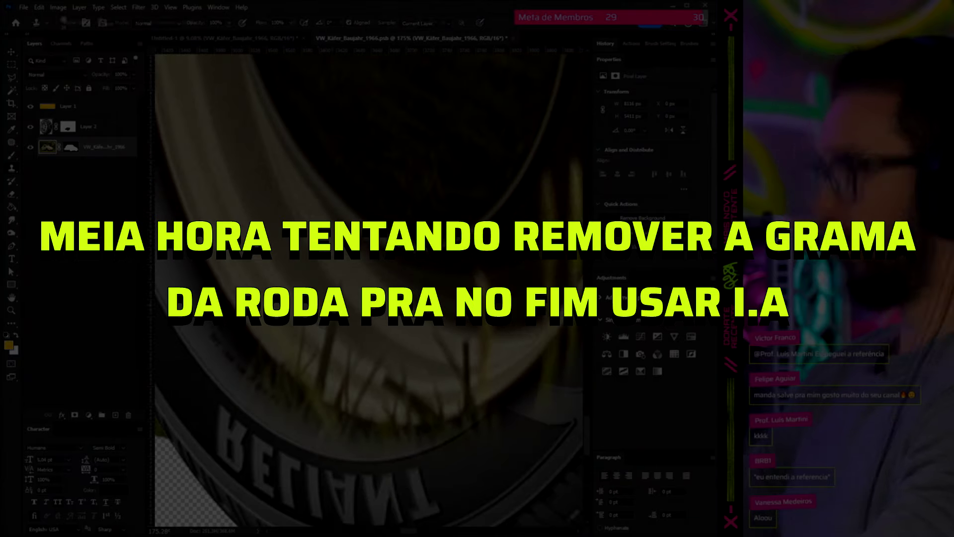
Step: Pick Generative Fill variation 3/3 for the ground, then select the VW_Käfer layer
scroll(368, 291, "down", 2)
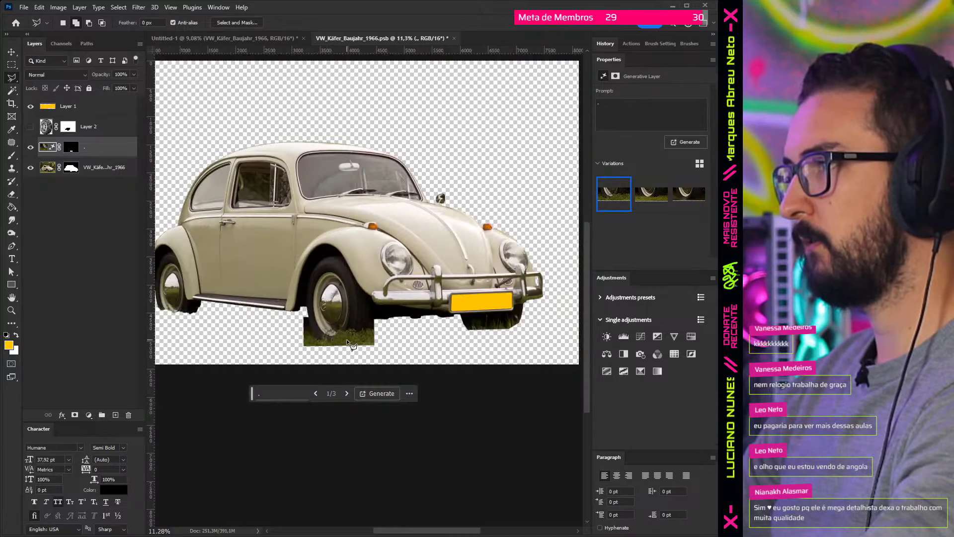
scroll(343, 338, "down", 1)
left_click(347, 393)
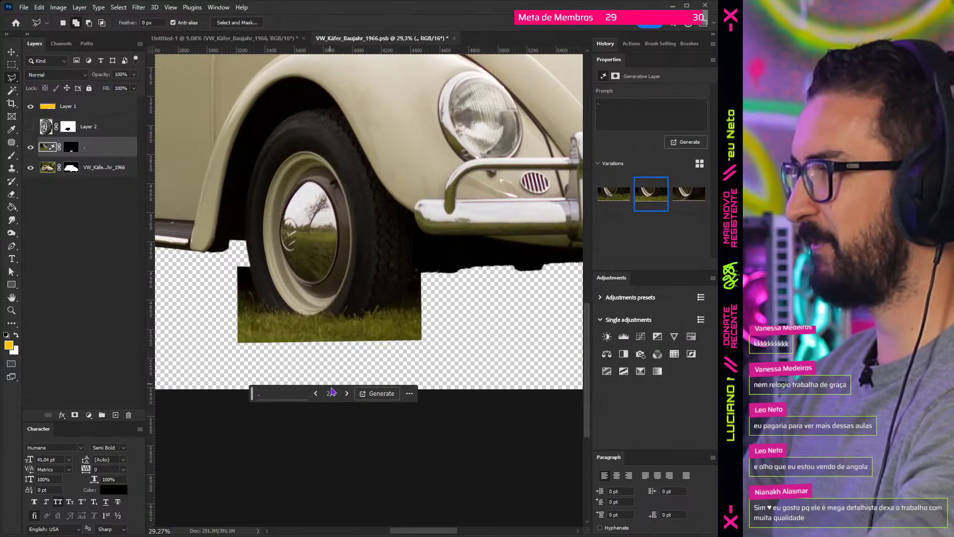
left_click(347, 393)
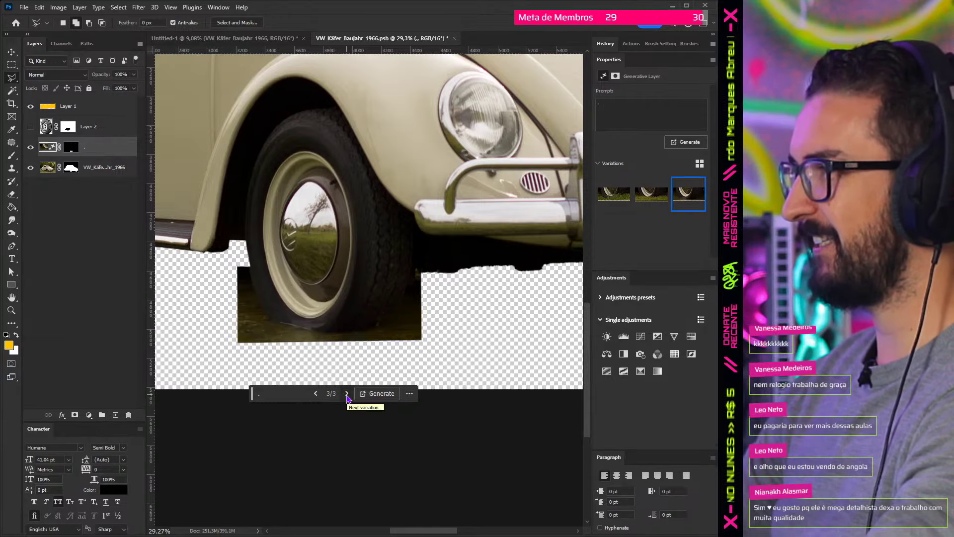
left_click(101, 166)
scroll(453, 277, "left", 5)
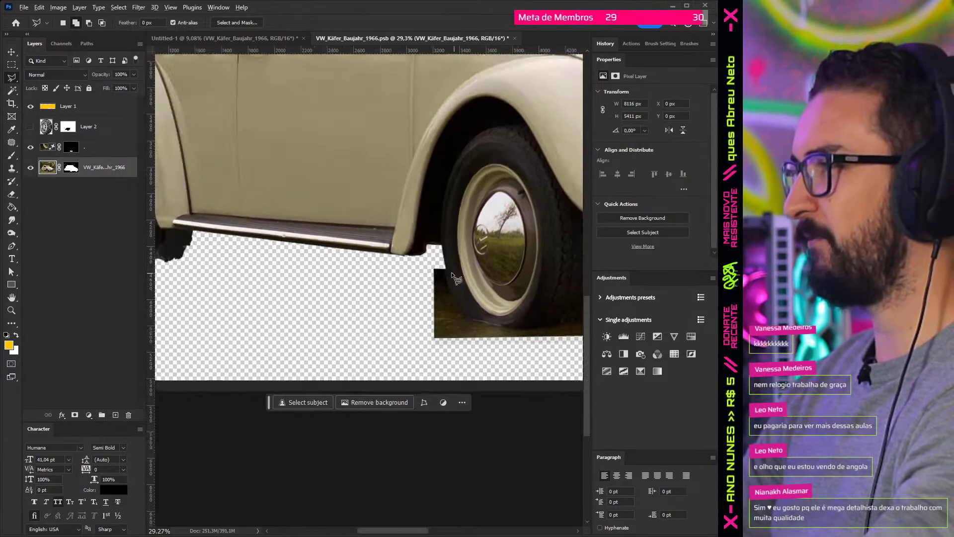
scroll(453, 277, "down", 5)
scroll(348, 286, "up", 5)
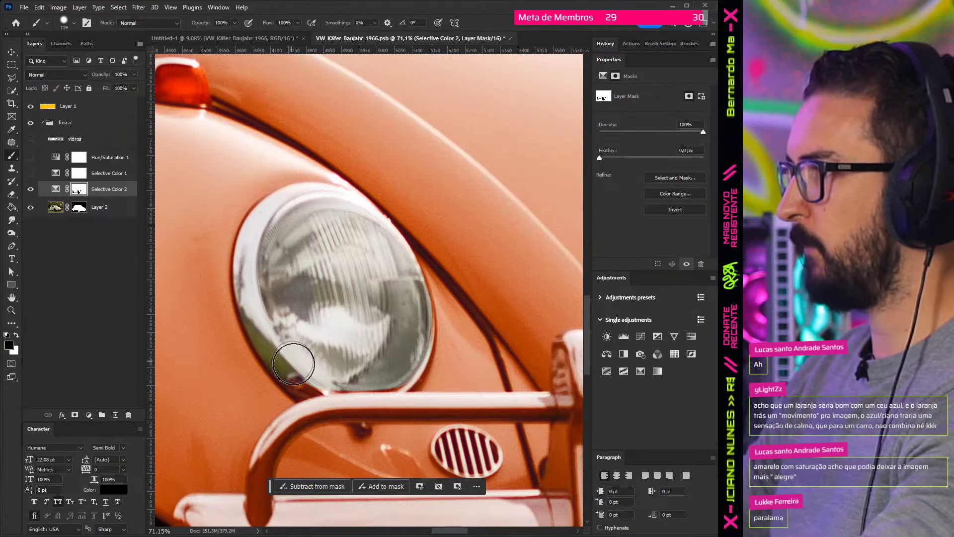
Step: Brush the Selective Color 2 mask over the Beetle's headlight
scroll(332, 335, "left", 2)
scroll(332, 335, "up", 1)
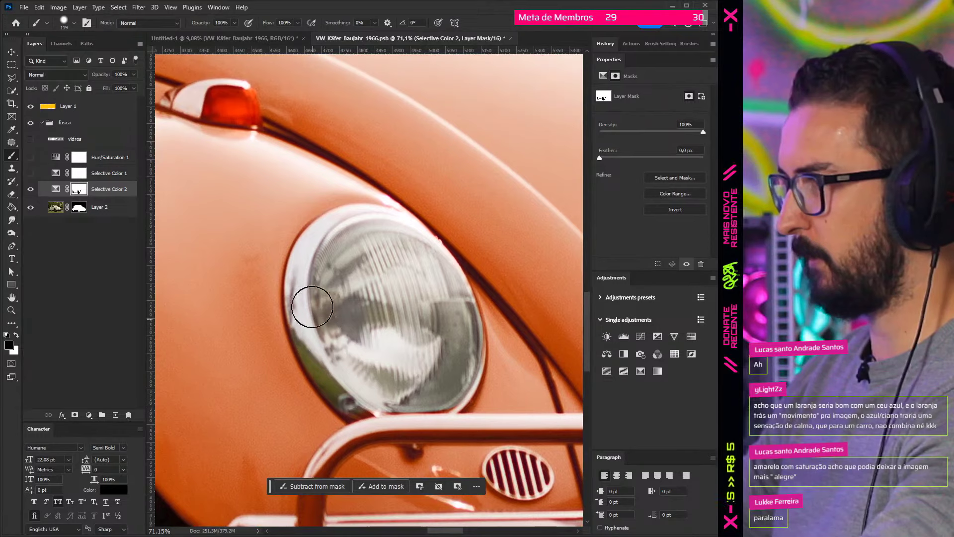
scroll(312, 306, "left", 1)
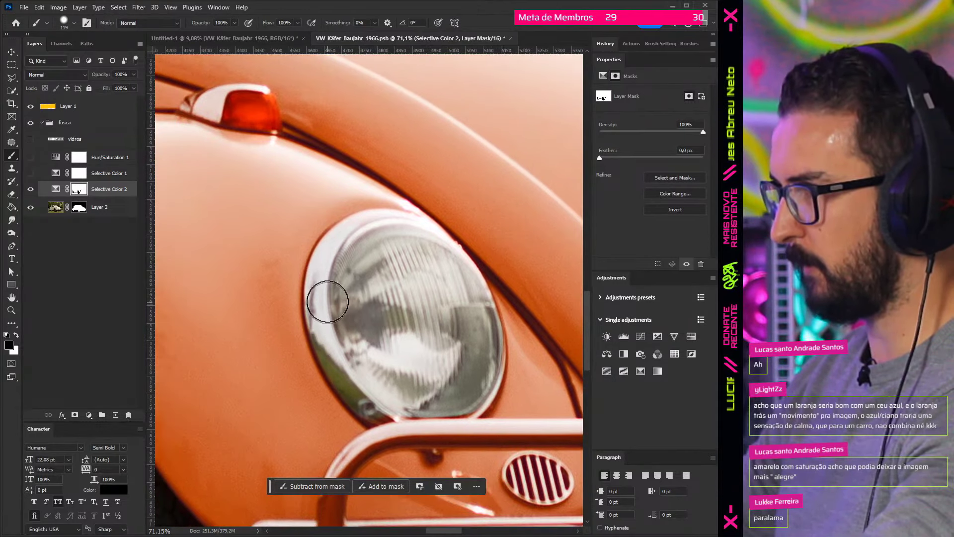
scroll(362, 248, "down", 3)
scroll(360, 283, "right", 2)
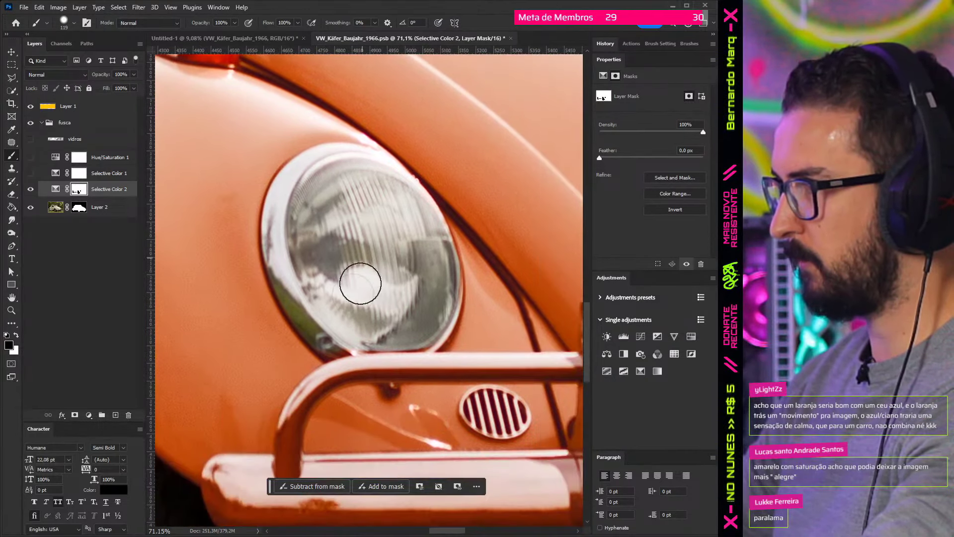
scroll(385, 314, "right", 1)
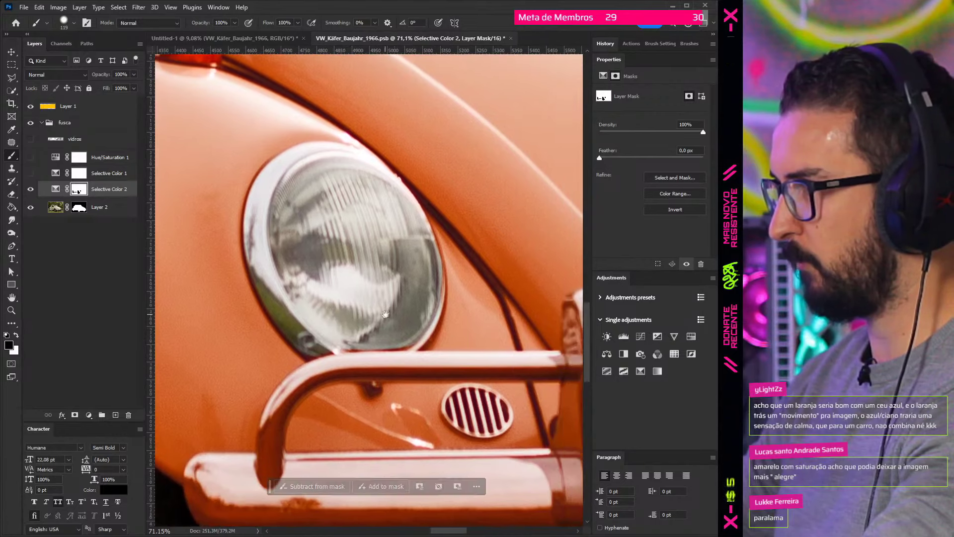
scroll(385, 314, "down", 2)
scroll(390, 308, "up", 3)
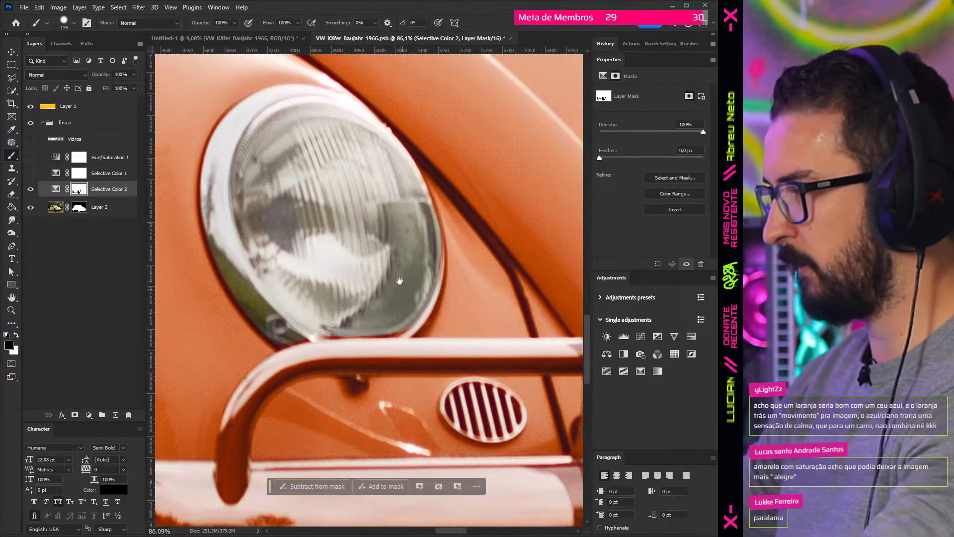
scroll(399, 282, "up", 1)
scroll(383, 193, "right", 1)
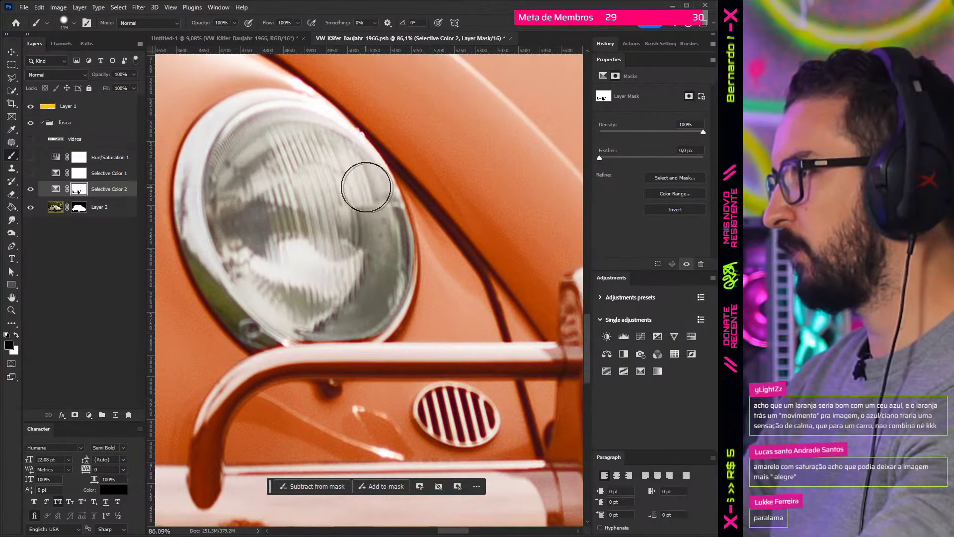
scroll(456, 269, "up", 3)
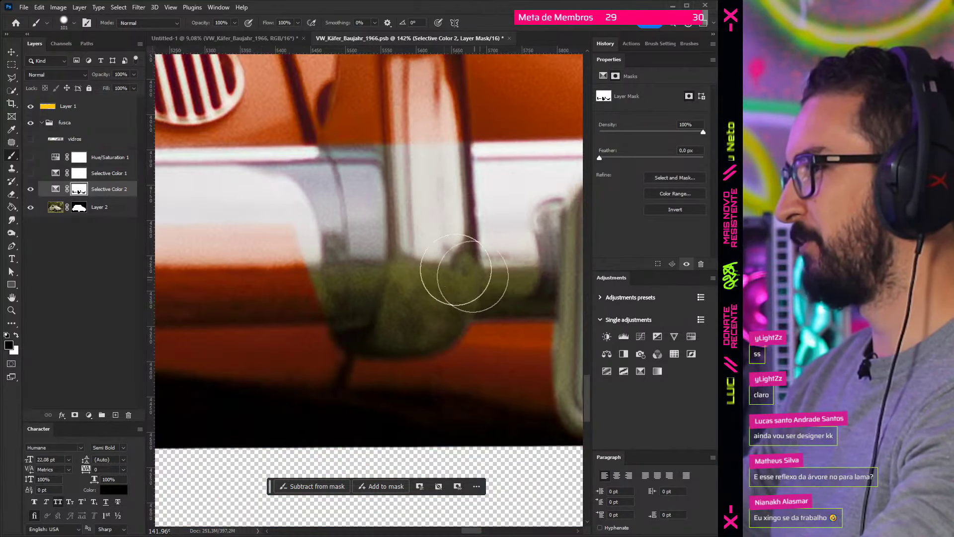
scroll(455, 271, "down", 2)
scroll(321, 271, "down", 2)
scroll(249, 280, "down", 3)
Step: Show Selective Color 1 and hide Selective Color 2 for a blue car, then save and close
key("v")
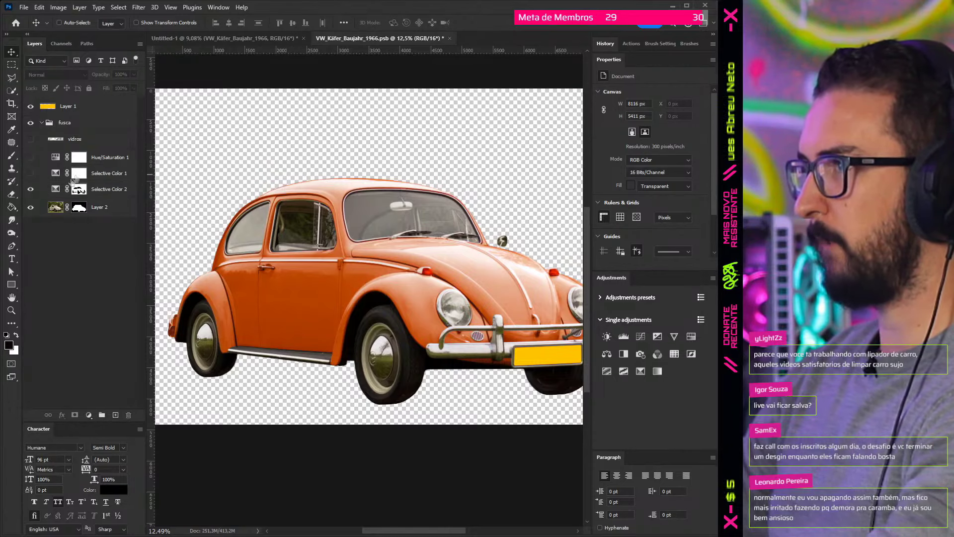
left_click(30, 173)
left_click(30, 189)
scroll(352, 234, "down", 1)
scroll(363, 243, "up", 1)
scroll(372, 251, "up", 1)
key("ctrl+s")
key("ctrl+w")
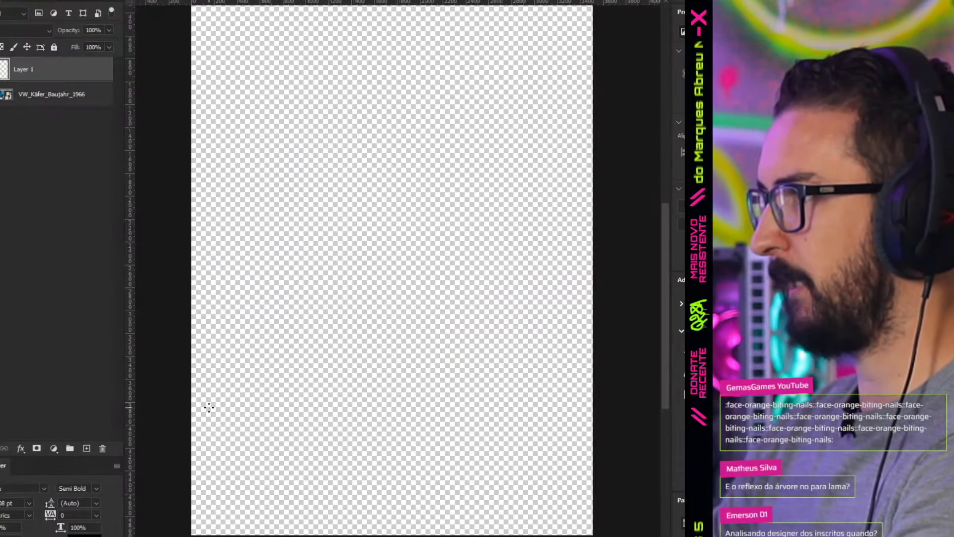
Step: Sketch black road curves plus the car's body, wheels, roof and window line on Layer 1
left_click_drag(591, 387, 214, 396)
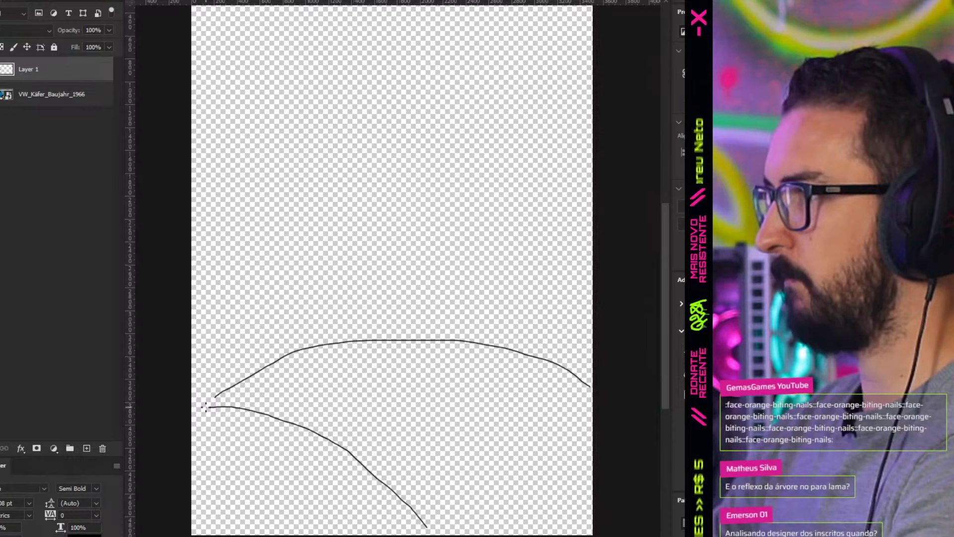
left_click_drag(426, 527, 206, 406)
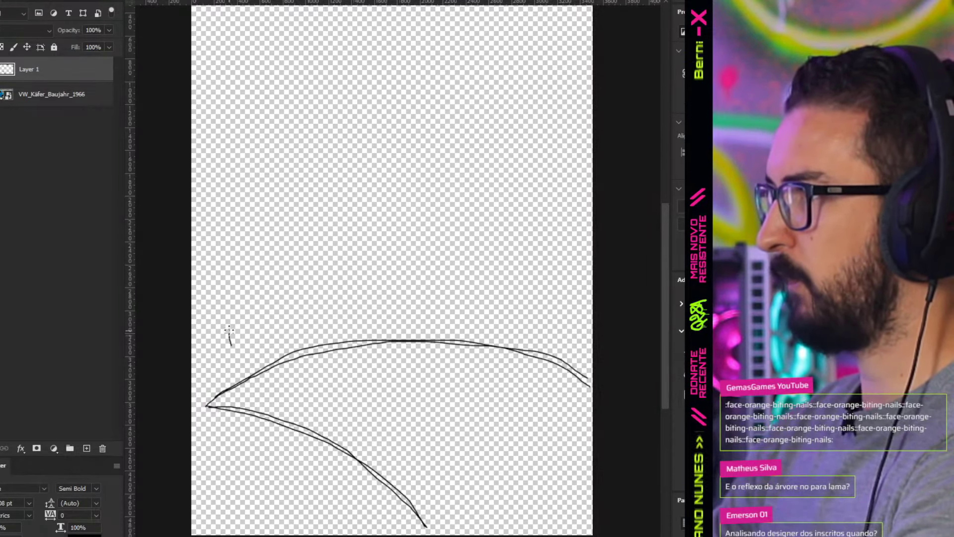
left_click_drag(249, 271, 433, 255)
left_click_drag(292, 279, 363, 259)
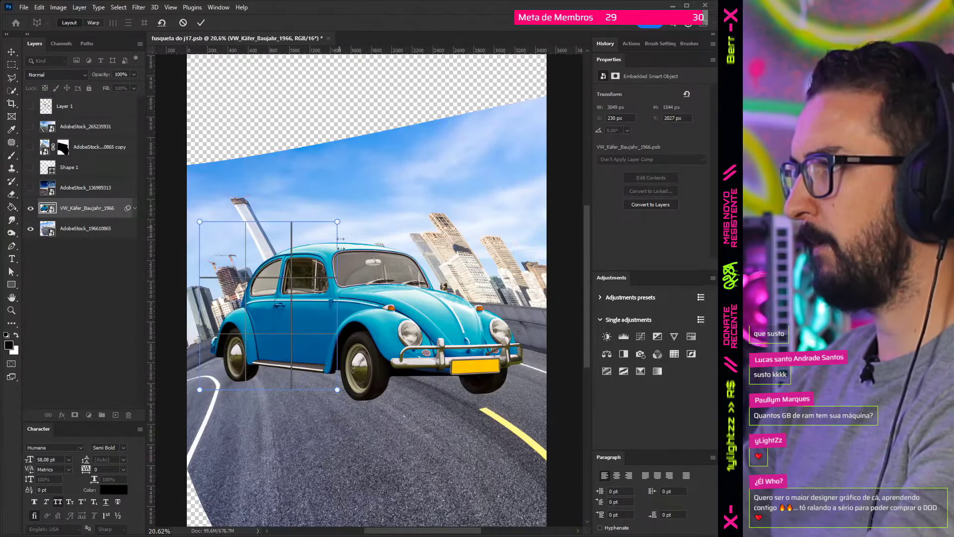
Step: Add a split warp box over the blue Beetle's front section
left_click_drag(522, 231, 434, 316)
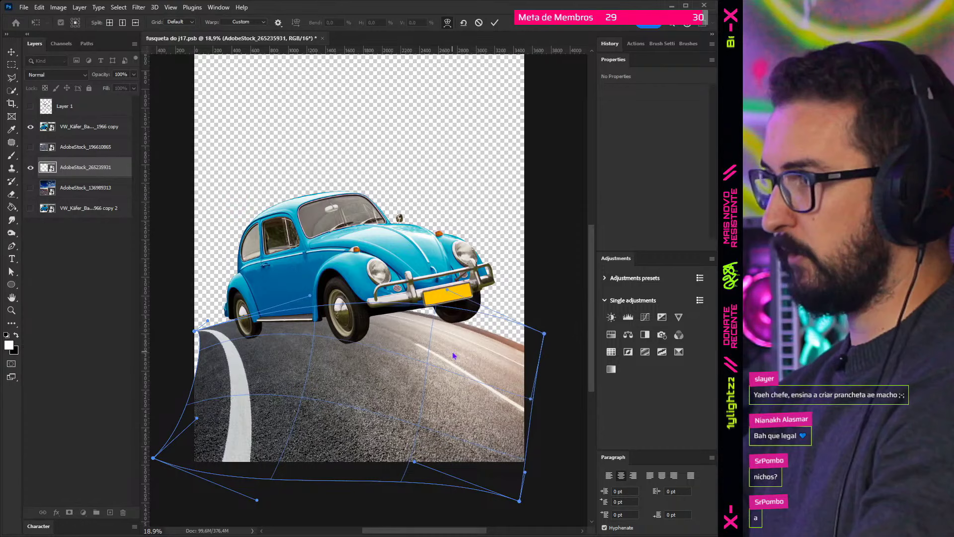
Step: Drag the road's warp handles into a curved, hill-like horizon and commit the warp
mouse_move(452, 351)
left_mouse_down()
mouse_move(457, 344)
mouse_move(445, 342)
left_mouse_up()
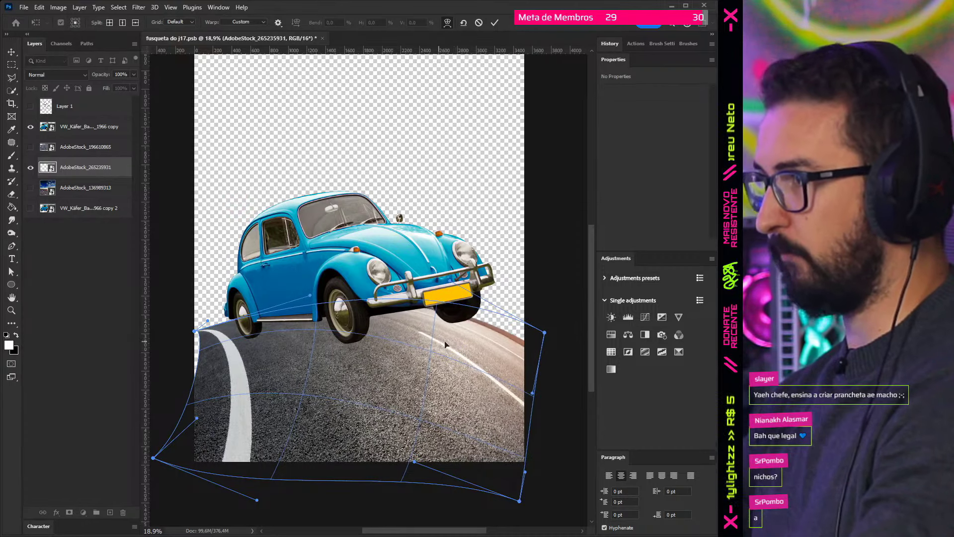
left_click_drag(526, 474, 530, 481)
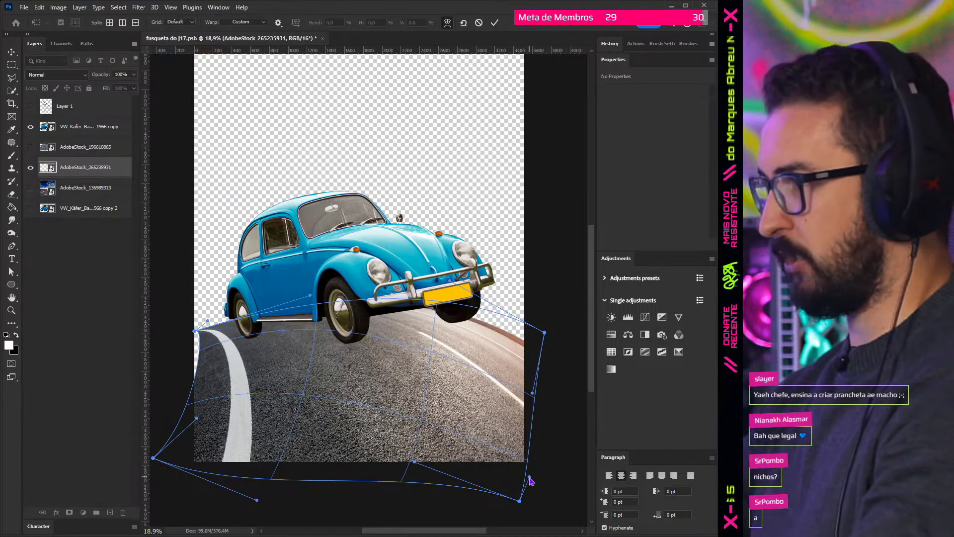
left_click_drag(530, 393, 543, 389)
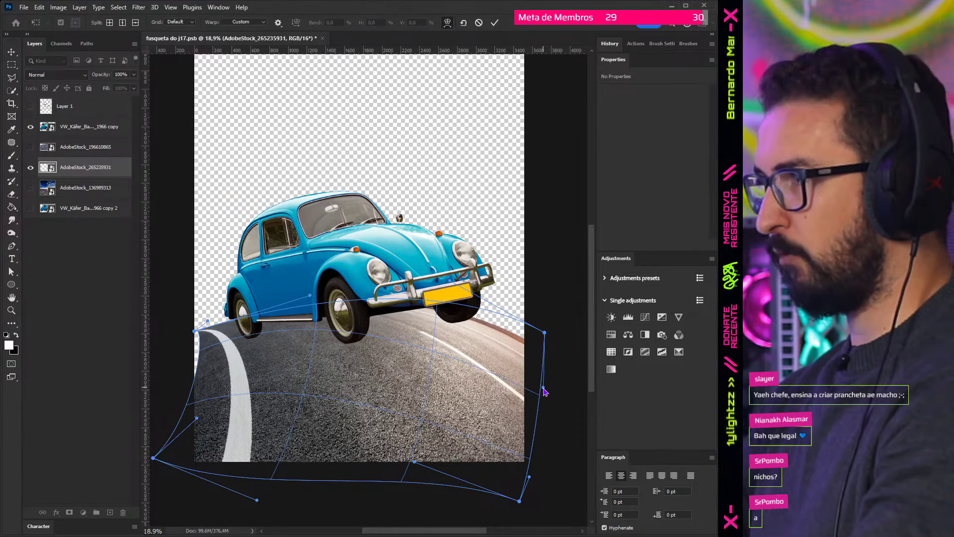
left_click_drag(195, 330, 190, 332)
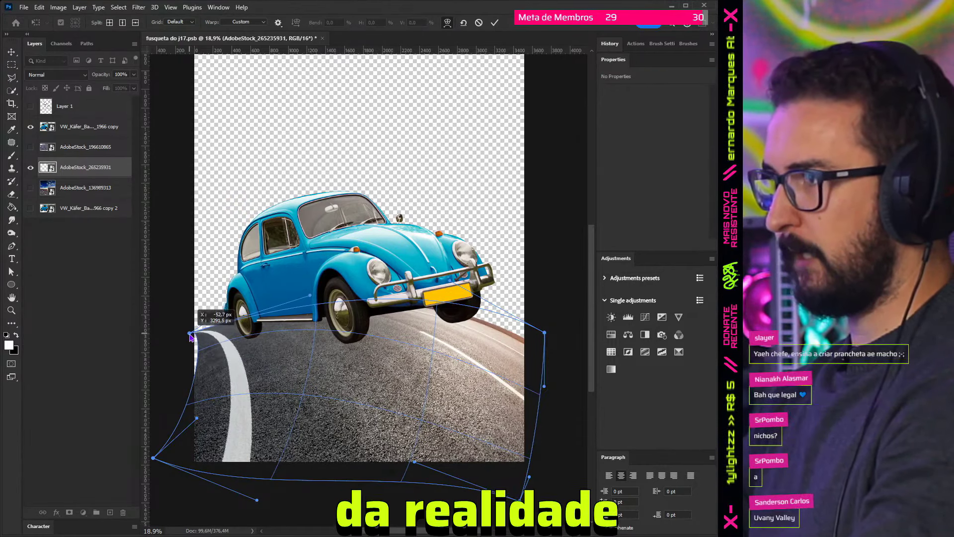
mouse_move(197, 418)
left_mouse_down()
mouse_move(188, 421)
mouse_move(192, 435)
left_mouse_up()
scroll(334, 373, "down", 1)
key("Return")
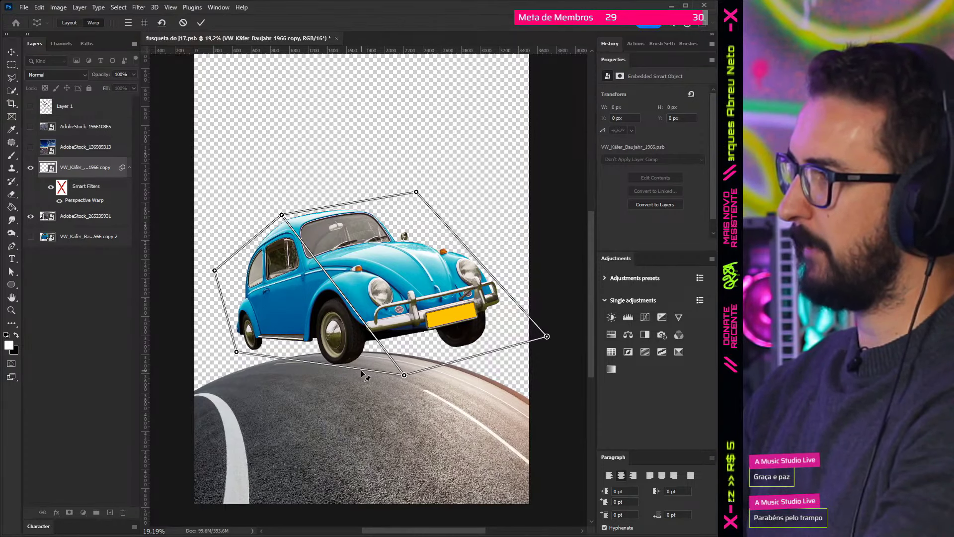
Step: Apply the perspective warp, then tilt the car by lowering its rear and raising its front
left_click(201, 22)
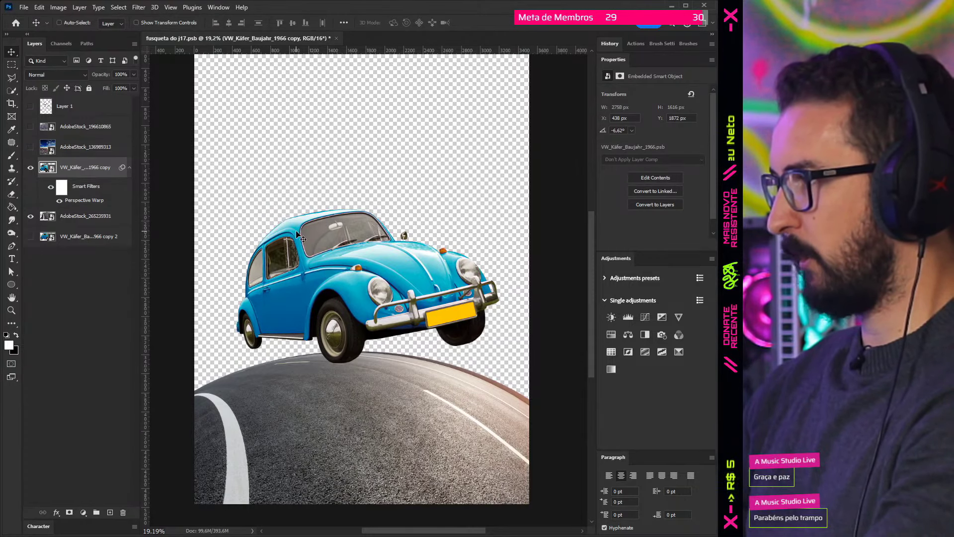
key("ctrl+t")
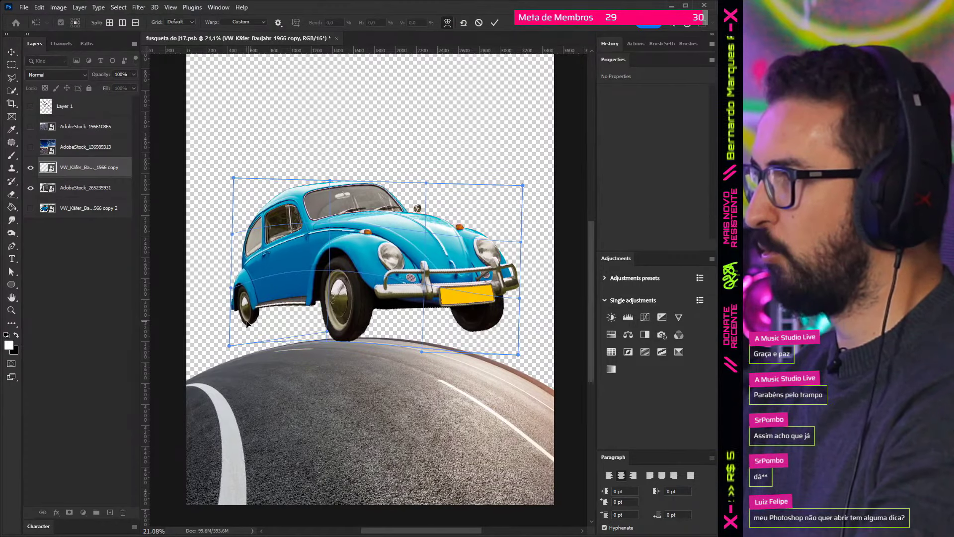
left_click_drag(247, 324, 247, 342)
left_click_drag(504, 353, 502, 344)
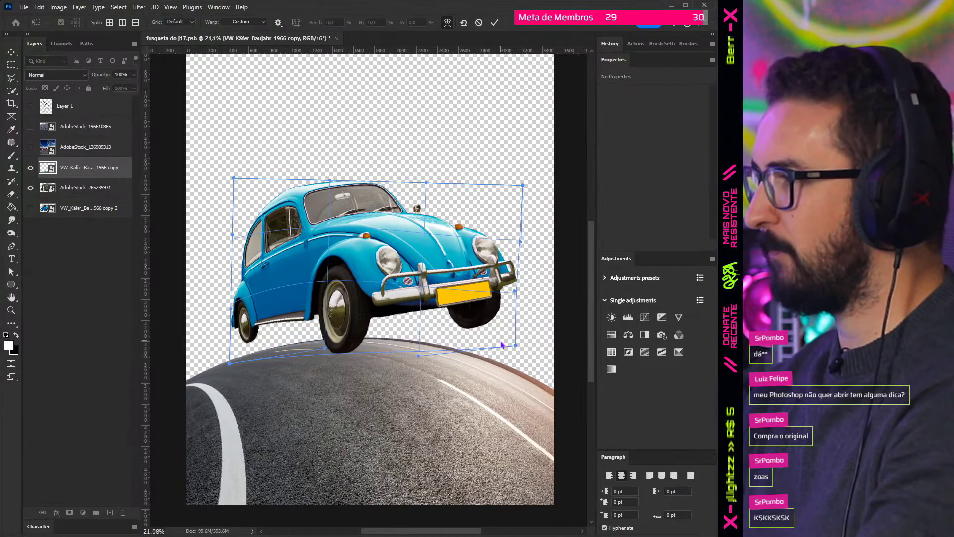
scroll(495, 341, "up", 2)
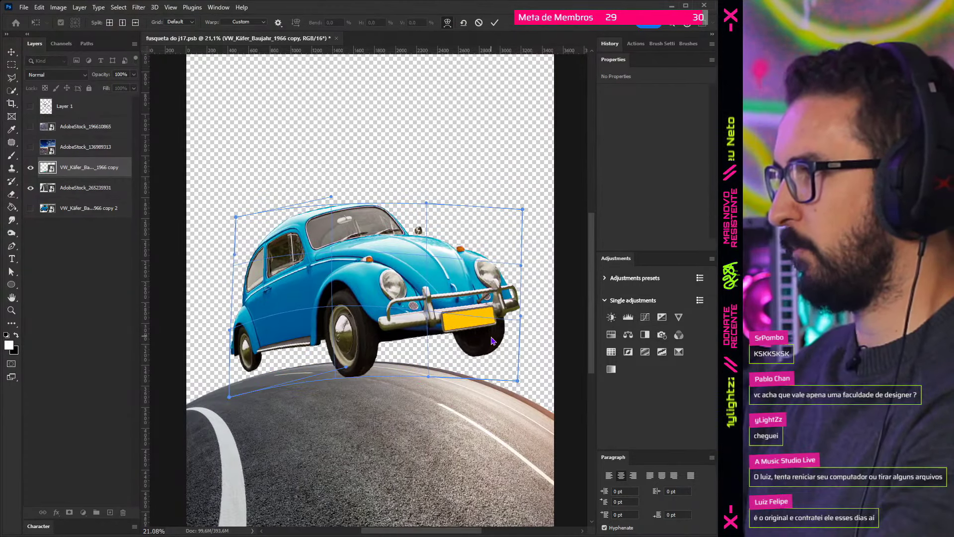
key("Return")
scroll(264, 159, "up", 3)
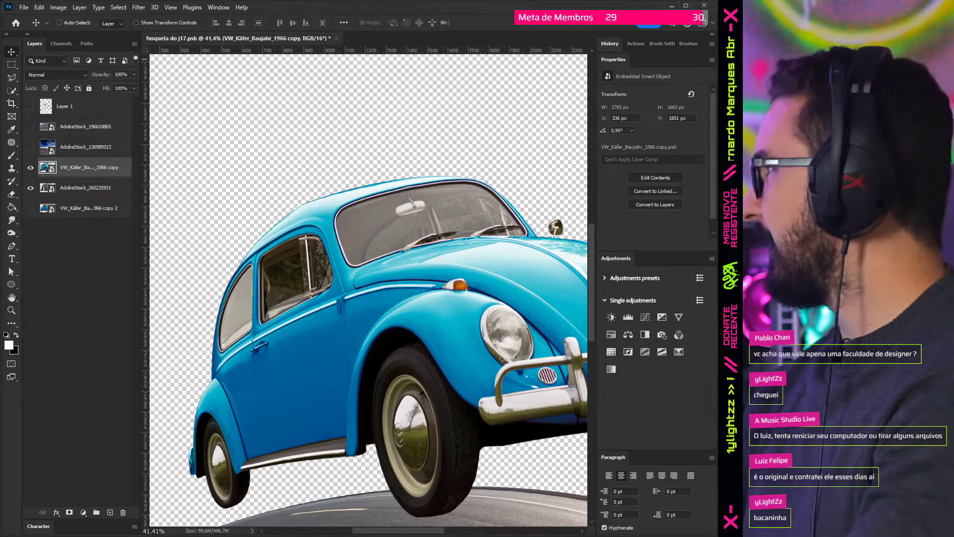
Step: Use Liquify to settle the car lower on the road and reshape its front fender
key("ctrl+shift+x")
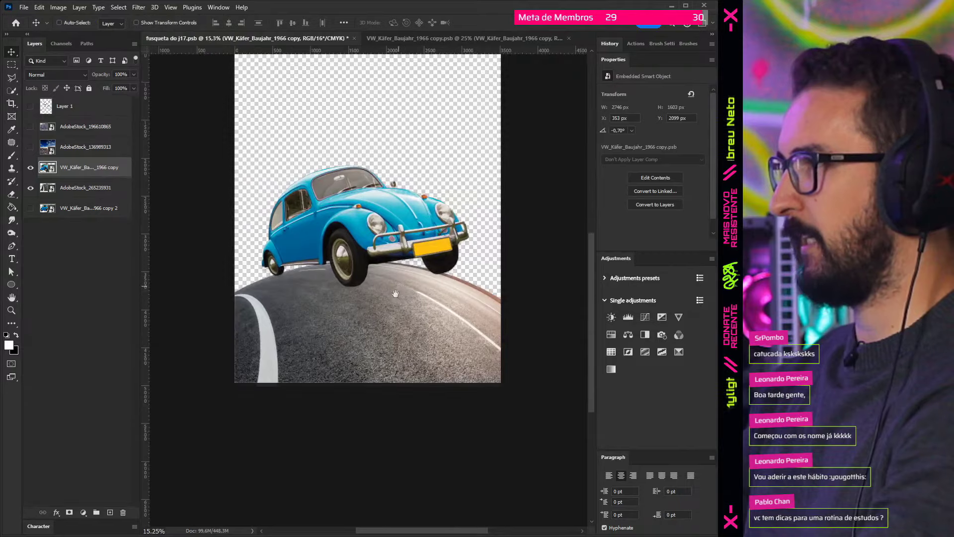
left_click_drag(395, 294, 389, 314)
left_click_drag(374, 282, 362, 297)
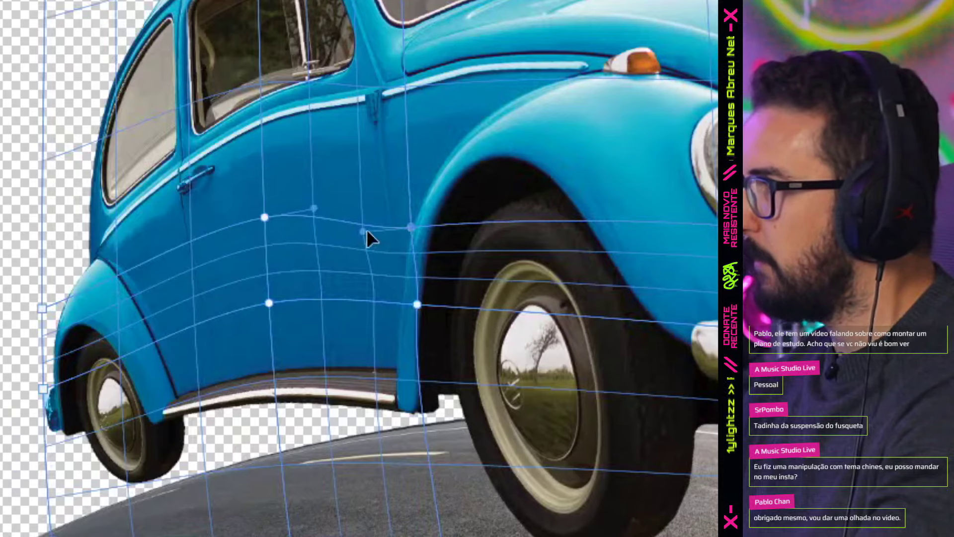
left_click_drag(368, 238, 373, 229)
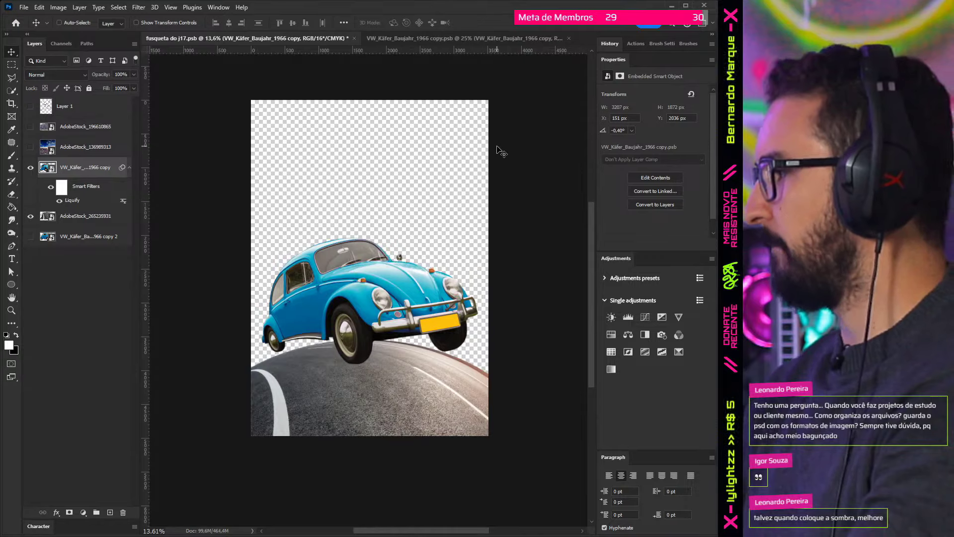
Step: Switch to the car's smart object document, check its filters, and save
key("ctrl+Tab")
left_click(134, 7)
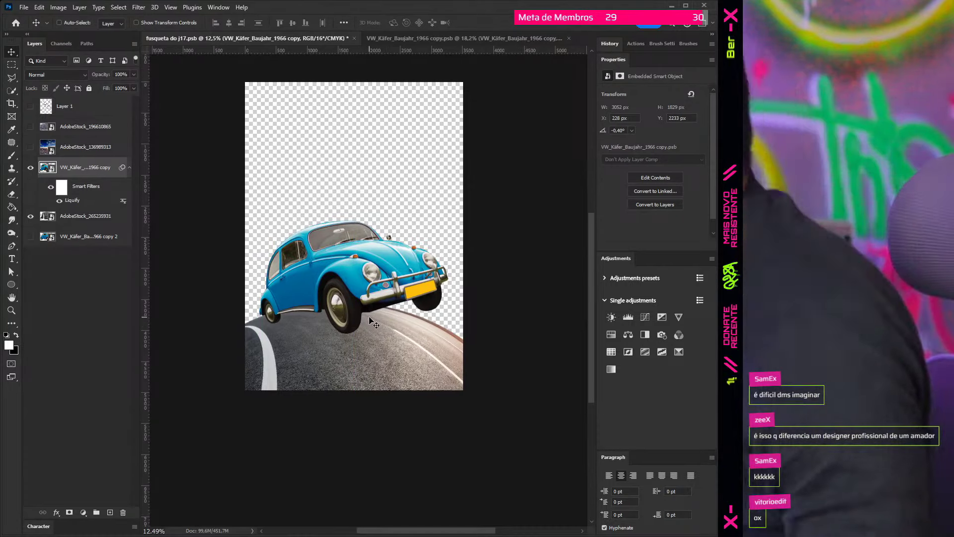
scroll(371, 321, "up", 1)
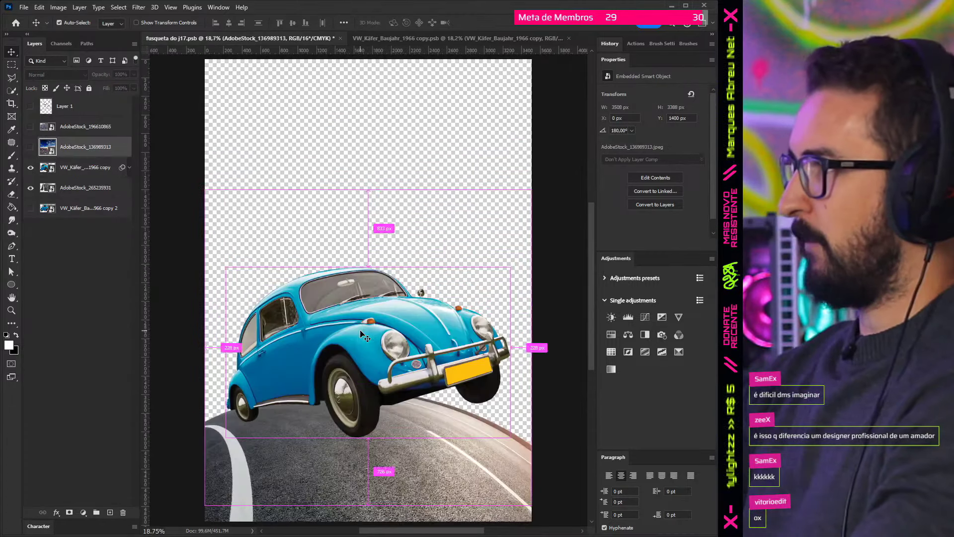
key("ctrl+s")
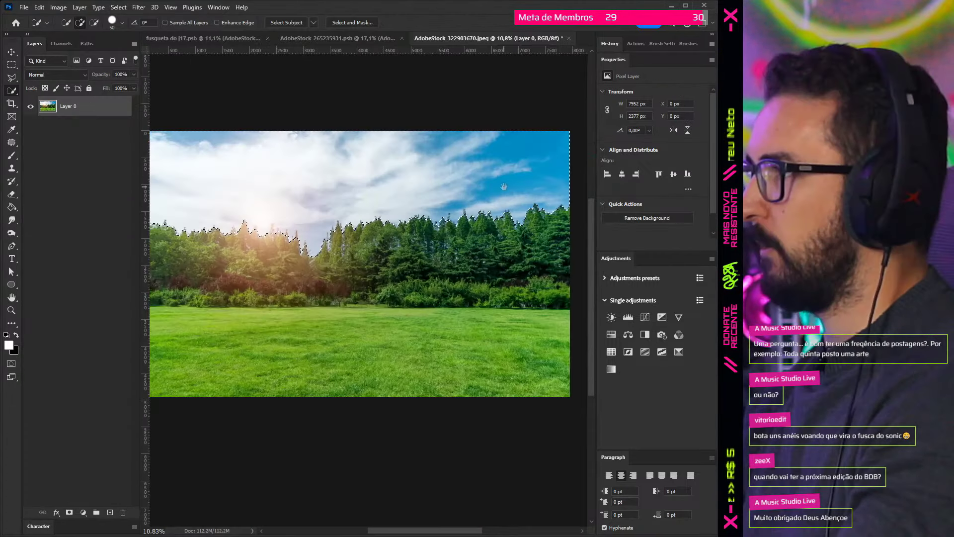
Step: Mask out the forest photo's sky with an inverted layer mask refined in Select and Mask
left_click(69, 513)
key("ctrl+i")
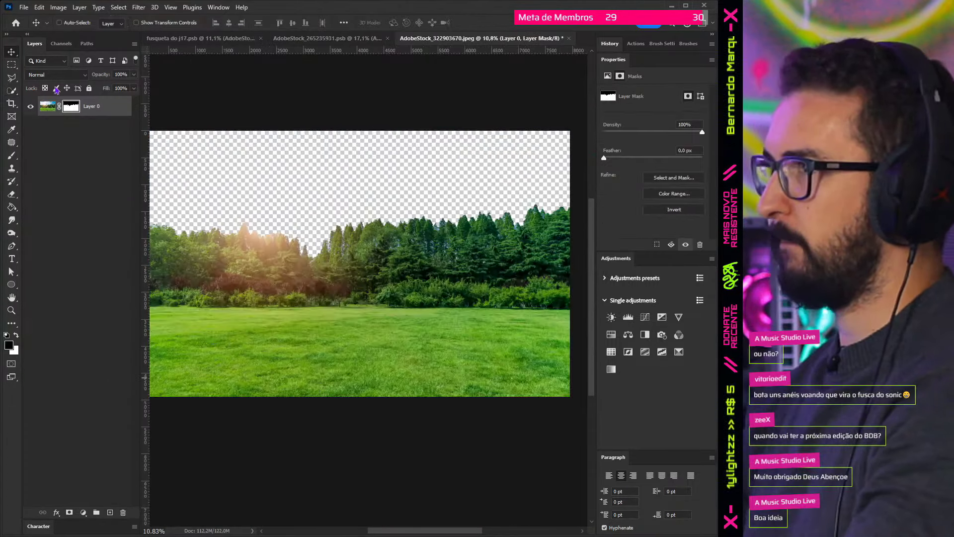
key("alt+ctrl+r")
left_click(326, 40)
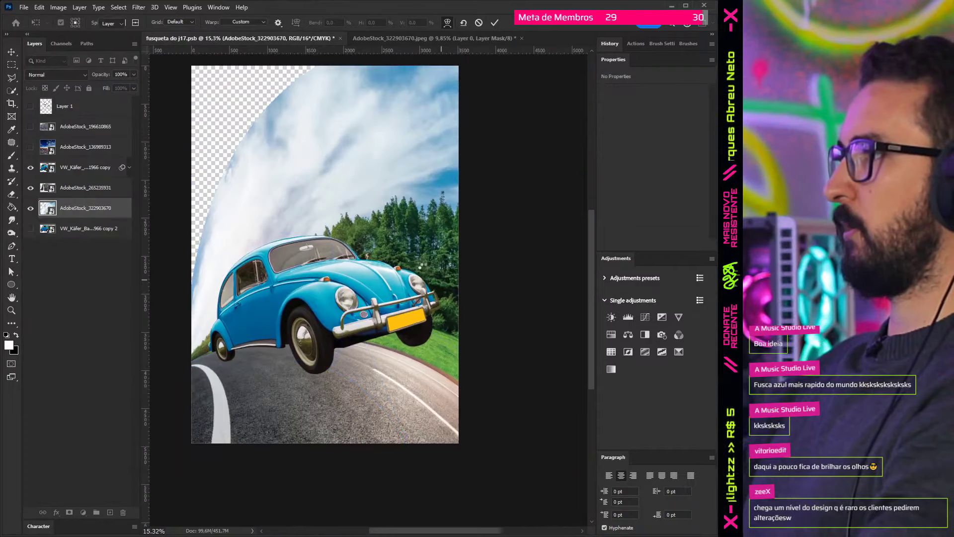
Step: Commit the placed forest image's warp, refine its mask edges, and select the Beetle layer
key("Return")
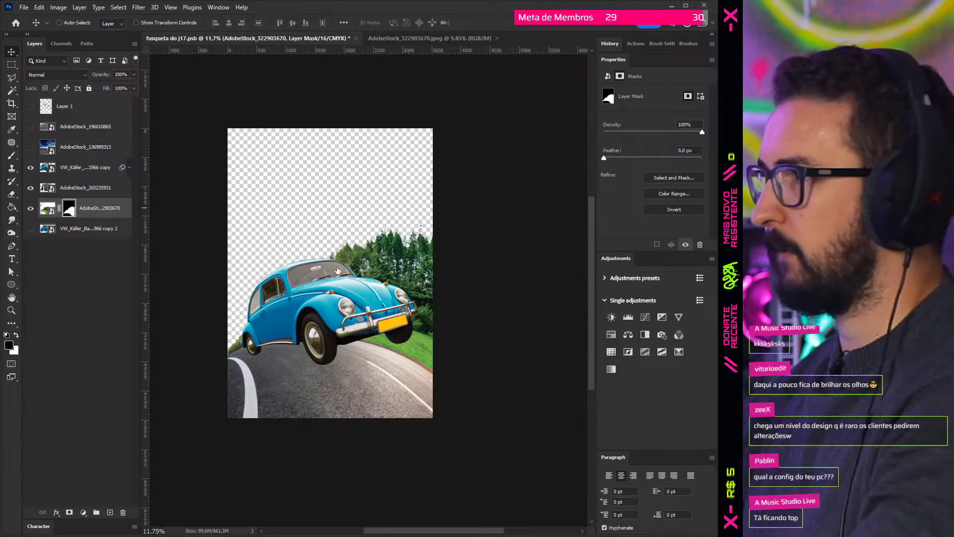
key("alt+ctrl+r")
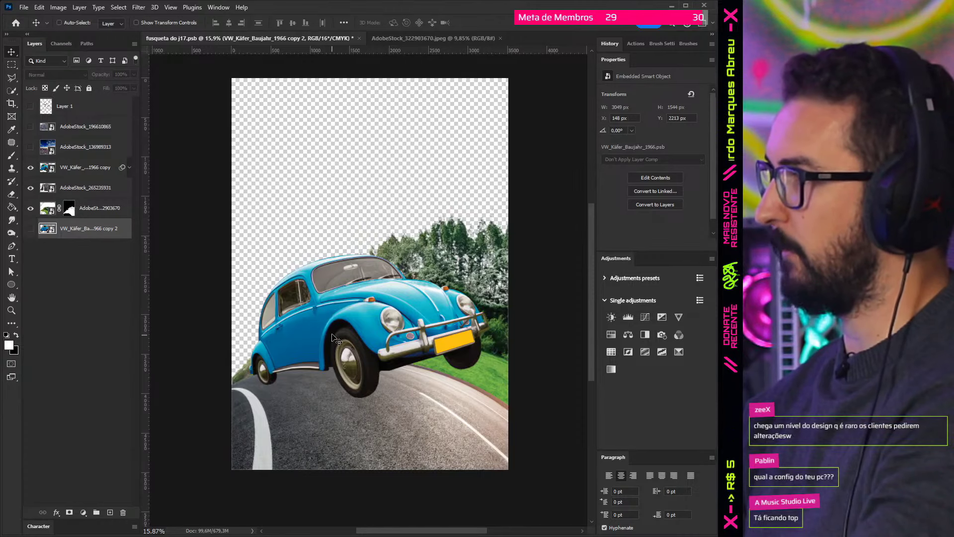
left_click(373, 336, "ctrl")
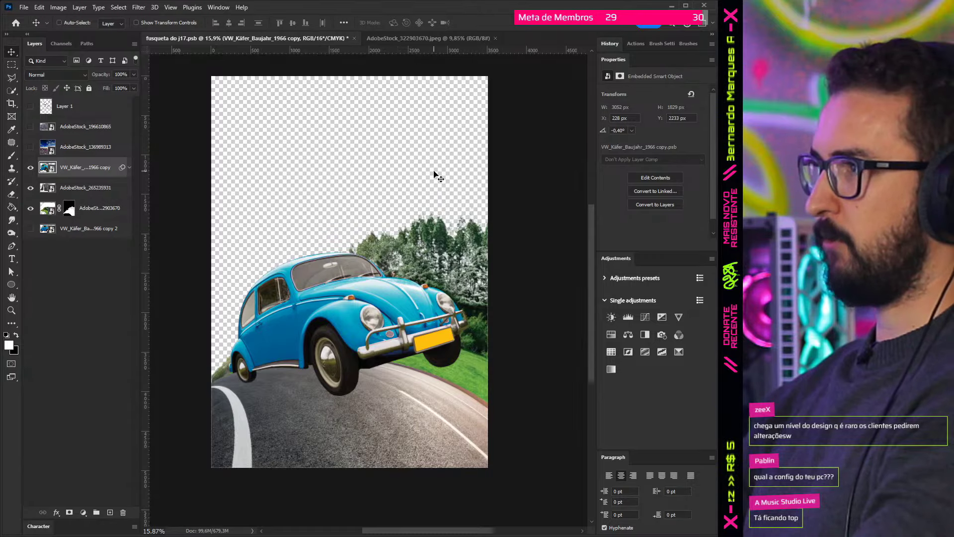
key("alt+Tab")
Step: Place a cloudy blue Adobe Stock sky photo into the poster and distort it across the background
scroll(345, 320, "down", 3)
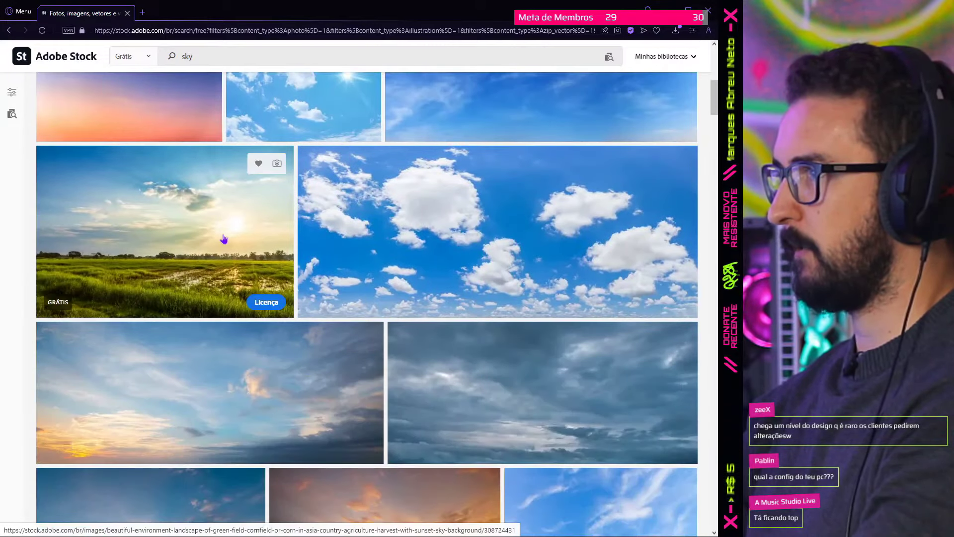
scroll(223, 239, "down", 5)
scroll(226, 242, "down", 1)
scroll(226, 242, "down", 1)
key("alt+Tab")
left_click_drag(428, 128, 467, 132)
key("Return")
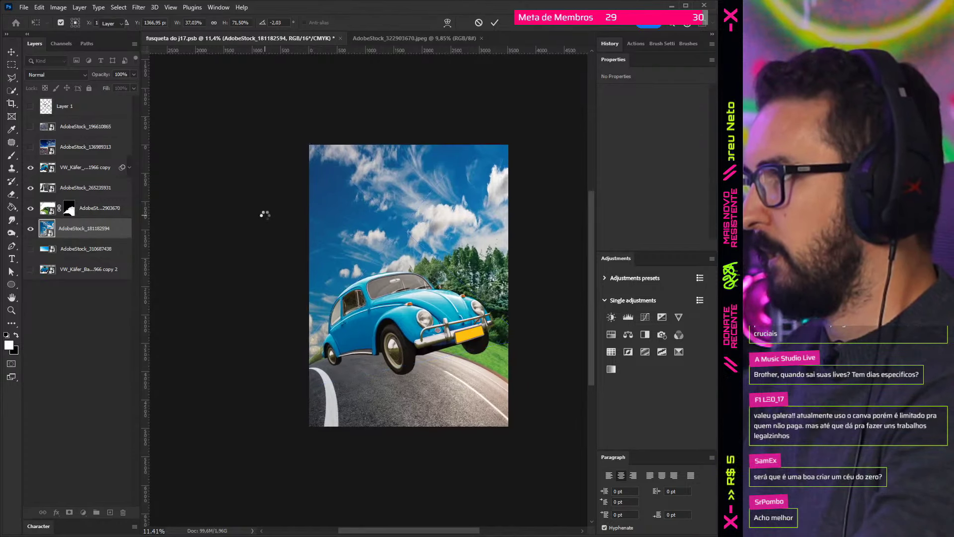
Step: Commit and hide the sky layer, then draw a rectangle covering the whole poster
key("Return")
left_click(30, 228)
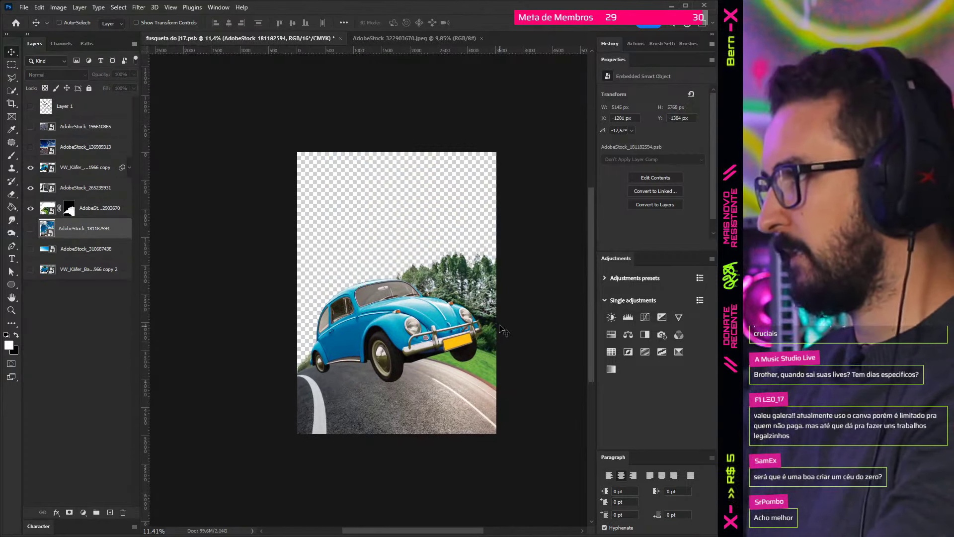
key("u")
scroll(304, 194, "down", 1)
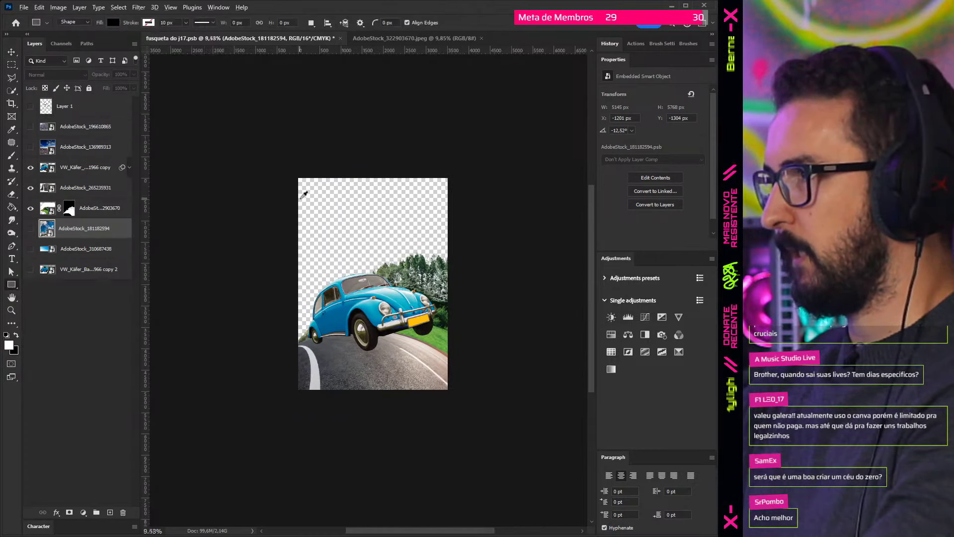
left_click_drag(318, 203, 448, 390)
key("v")
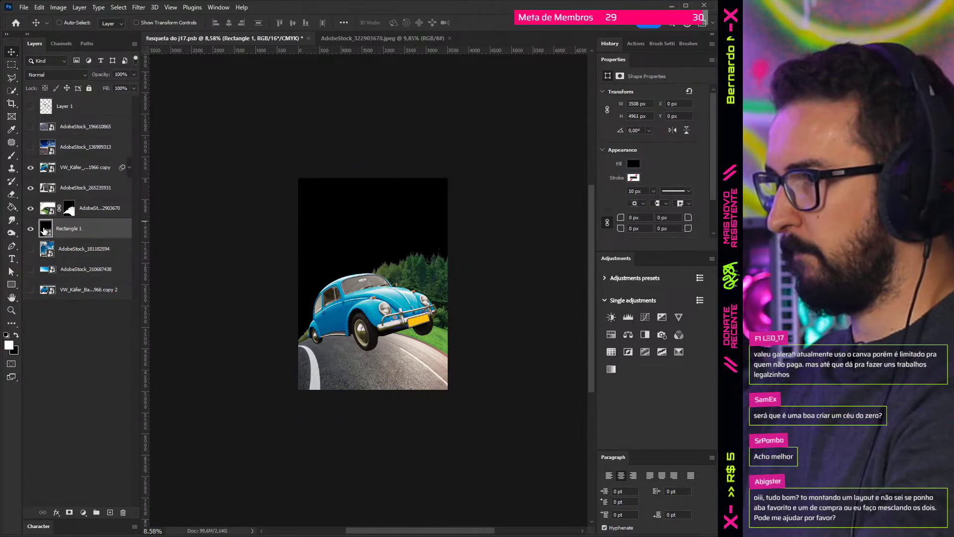
Step: Widen the rectangle far beyond the canvas and set its stroke colour
key("ctrl+t")
scroll(363, 323, "down", 3)
left_click_drag(387, 324, 429, 323)
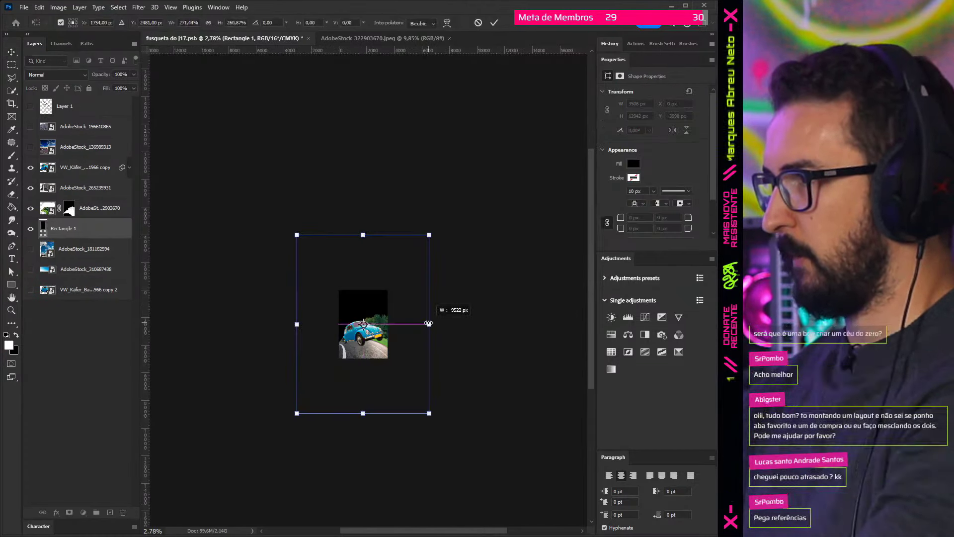
key("Return")
double_click(46, 228)
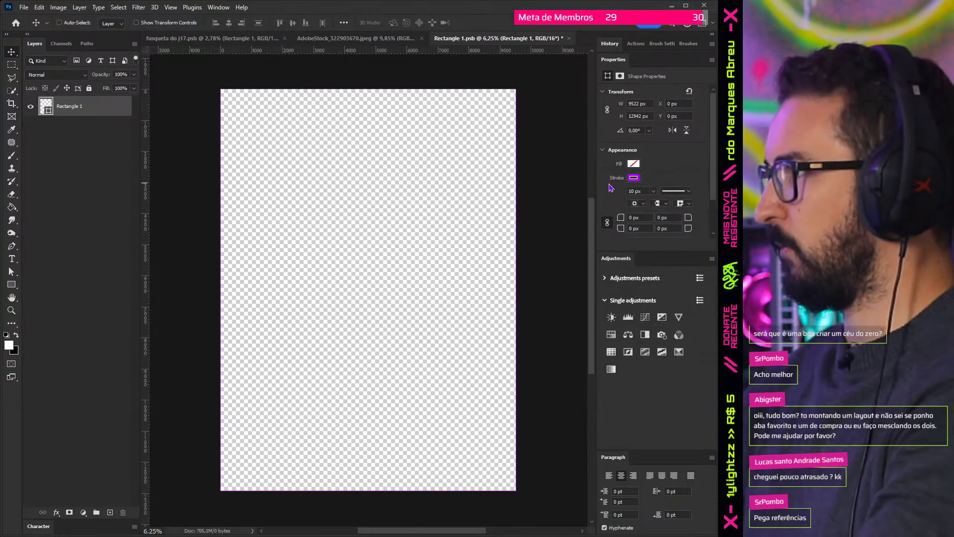
left_click(633, 178)
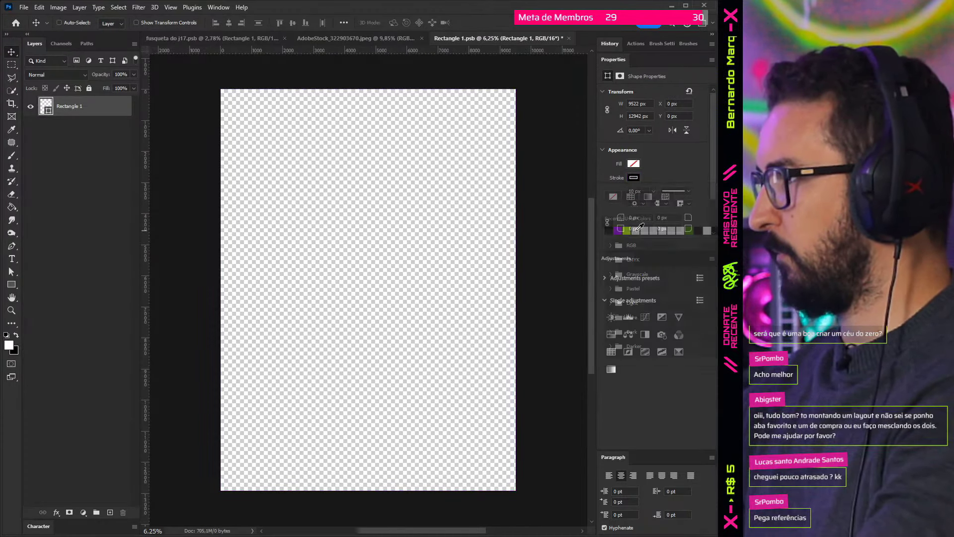
left_click(154, 192)
Step: Duplicate the rectangle into speed lines converging left, add a white fill, and warp the lines
key("ctrl+j")
key("ctrl+j")
key("ctrl+j")
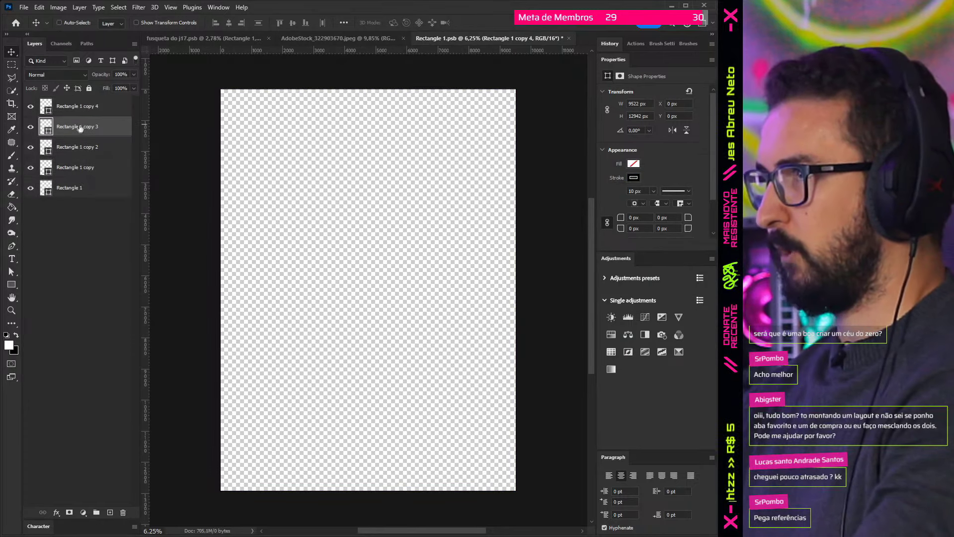
left_click(76, 107)
key("ctrl+t")
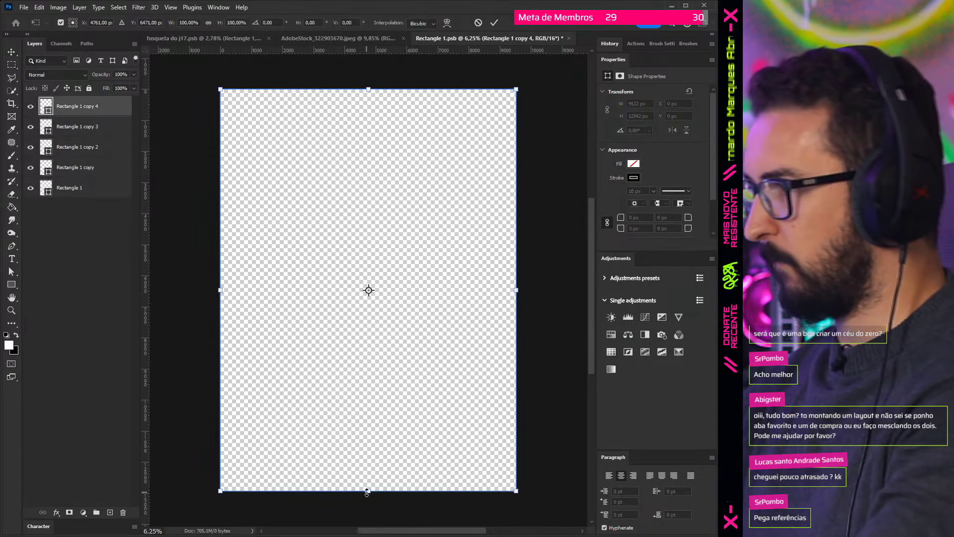
left_click_drag(359, 490, 359, 419)
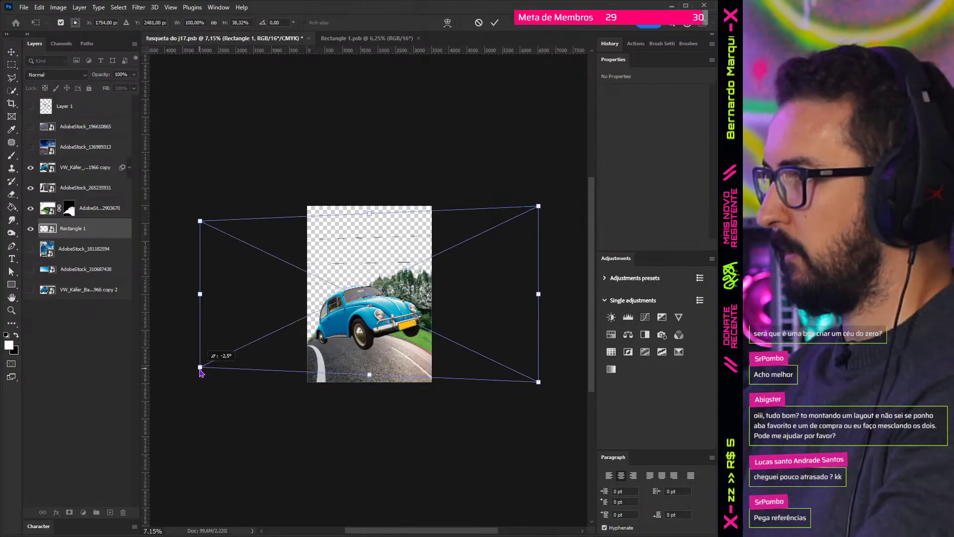
left_click_drag(213, 304, 283, 351)
left_click_drag(538, 381, 546, 443)
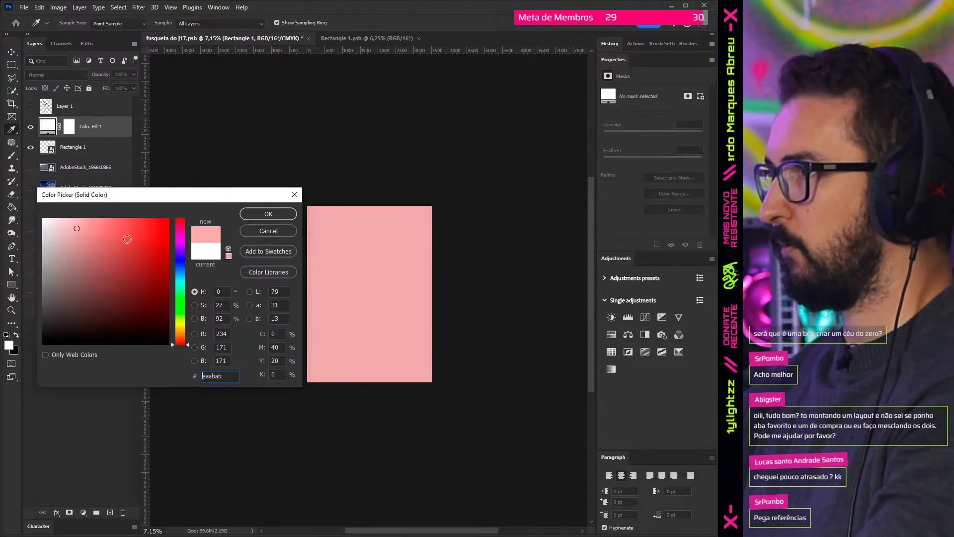
left_click(43, 218)
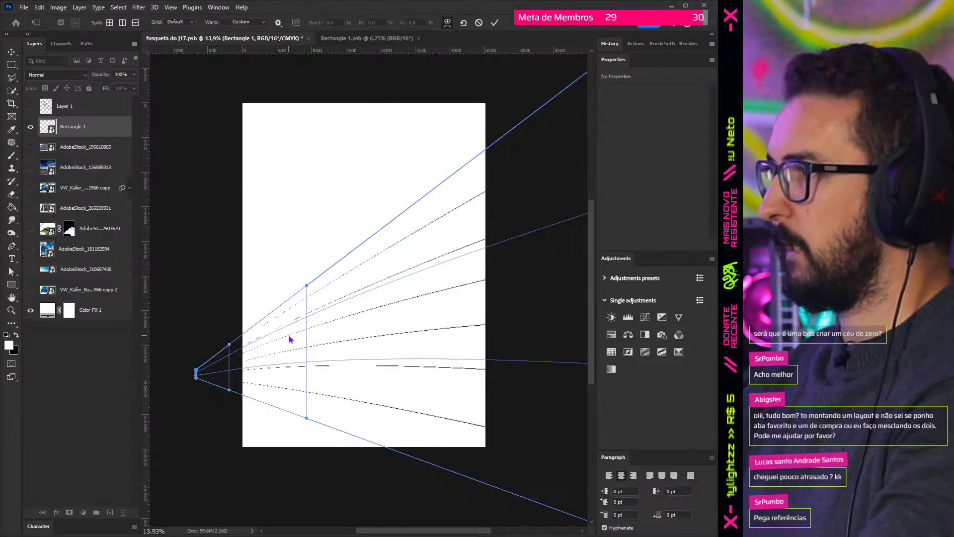
left_click_drag(309, 307, 330, 256)
Step: Warp the road photo's lower-left corner down, then stretch and rotate the sky photo to tilt the horizon
scroll(347, 234, "down", 3)
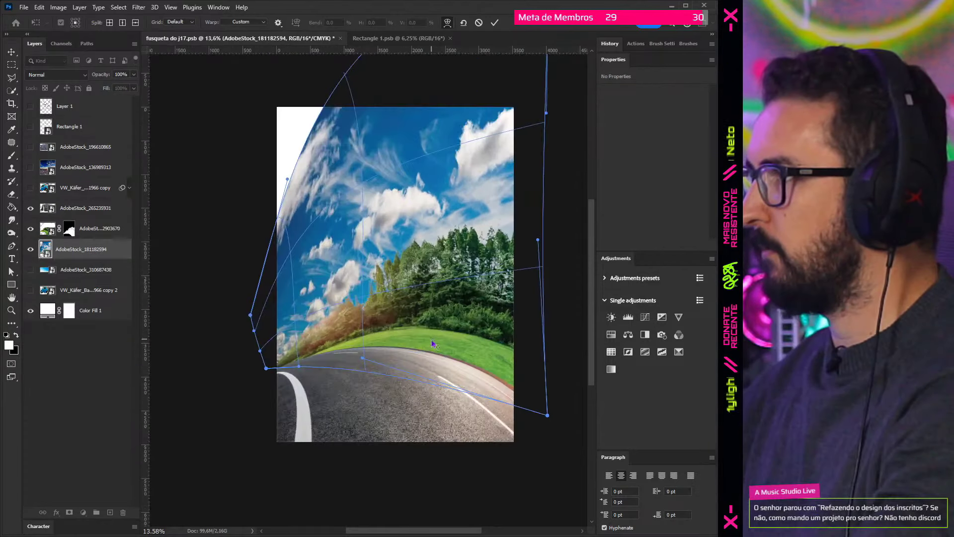
mouse_move(388, 281)
left_mouse_down()
mouse_move(419, 287)
mouse_move(380, 295)
left_mouse_up()
left_click_drag(298, 381, 300, 381)
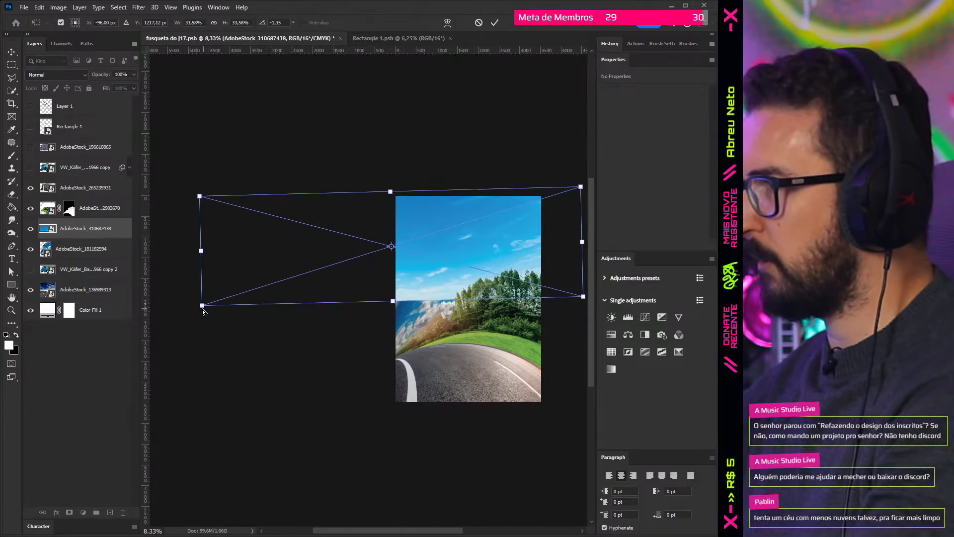
mouse_move(202, 311)
left_mouse_down()
mouse_move(225, 404)
mouse_move(456, 272)
mouse_move(421, 269)
left_mouse_up()
left_click_drag(531, 150, 543, 161)
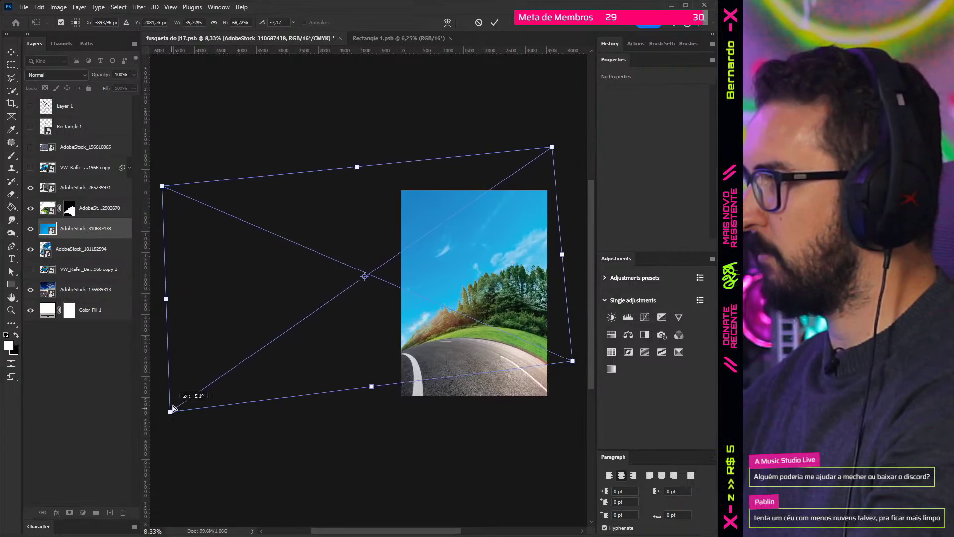
left_click_drag(173, 407, 216, 354)
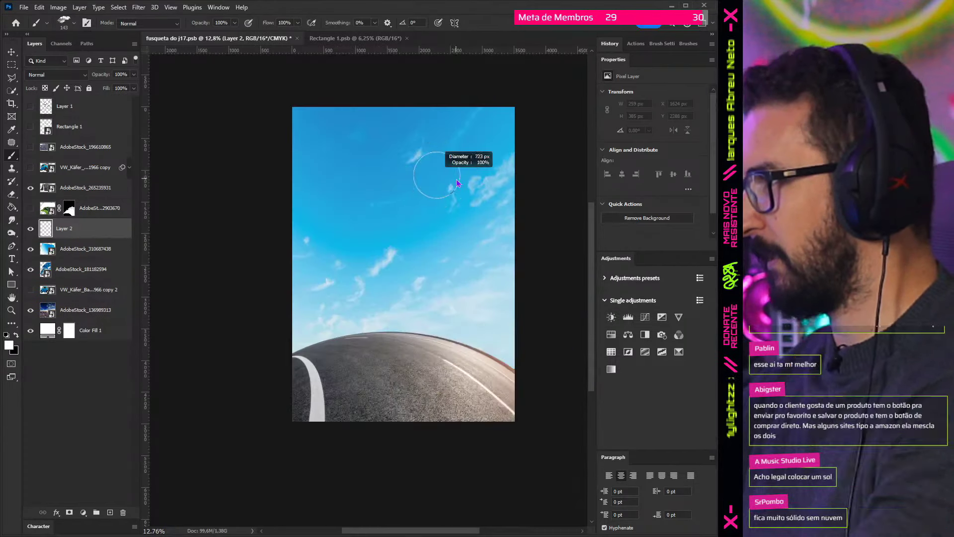
Step: Enlarge the brush and stamp white clouds, adding a larger cloud at the top-right
left_click_drag(457, 184, 457, 184)
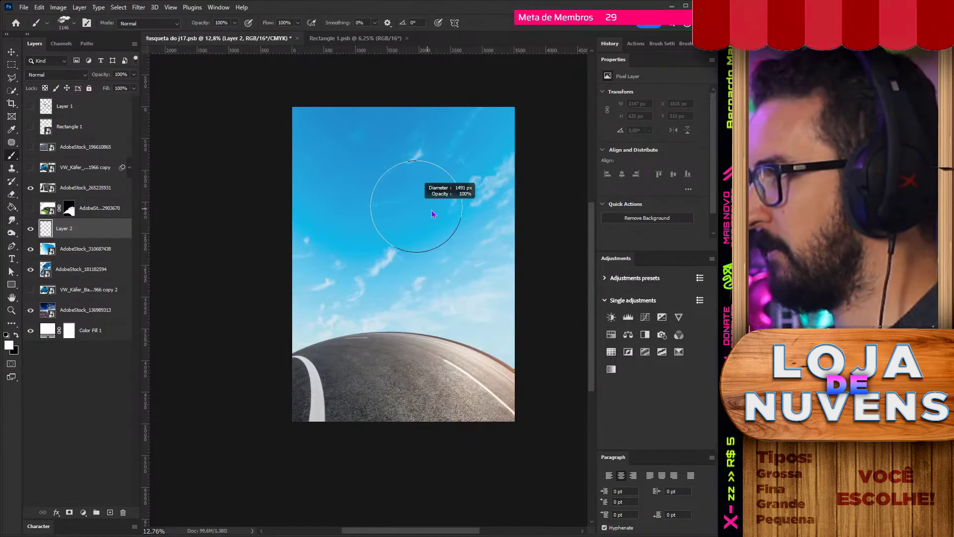
left_click(429, 177)
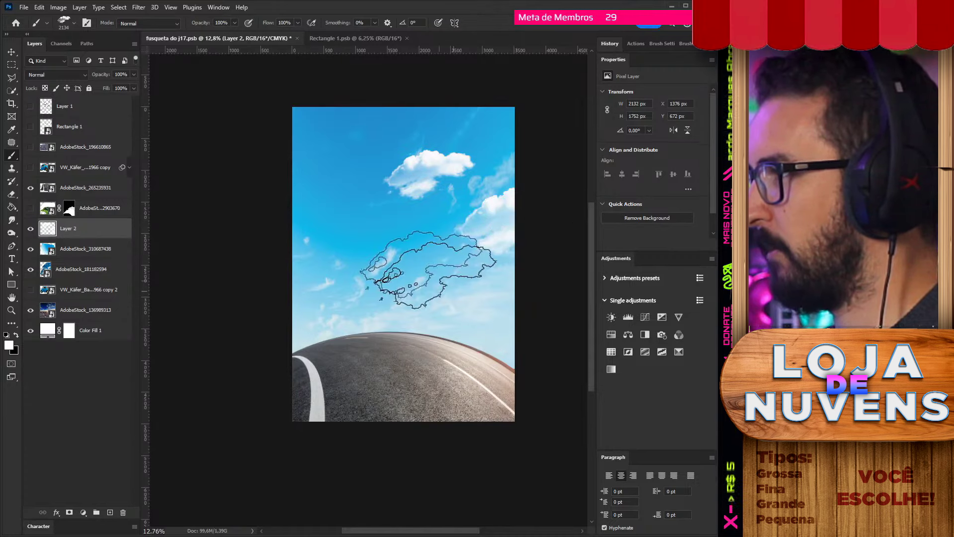
right_click(427, 269)
left_click(536, 431)
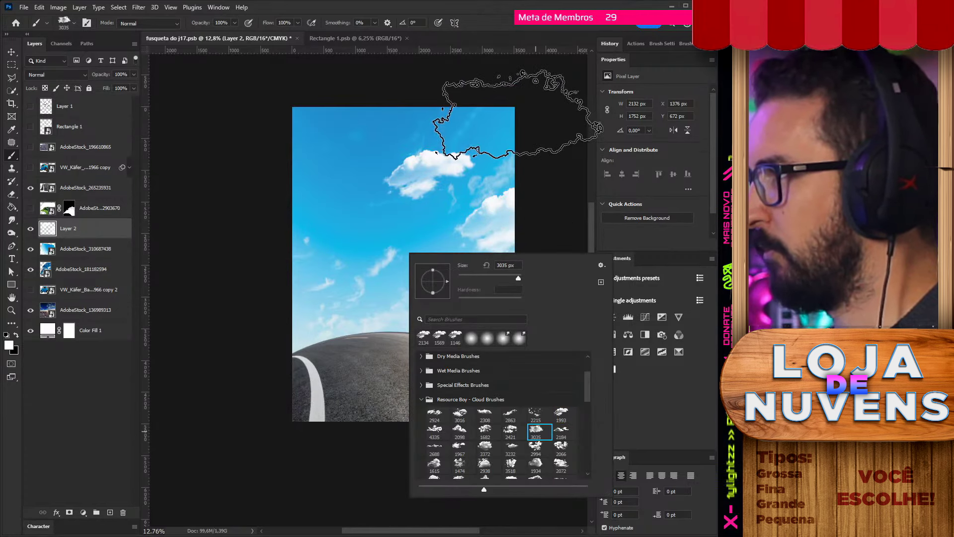
left_click_drag(518, 115, 578, 293)
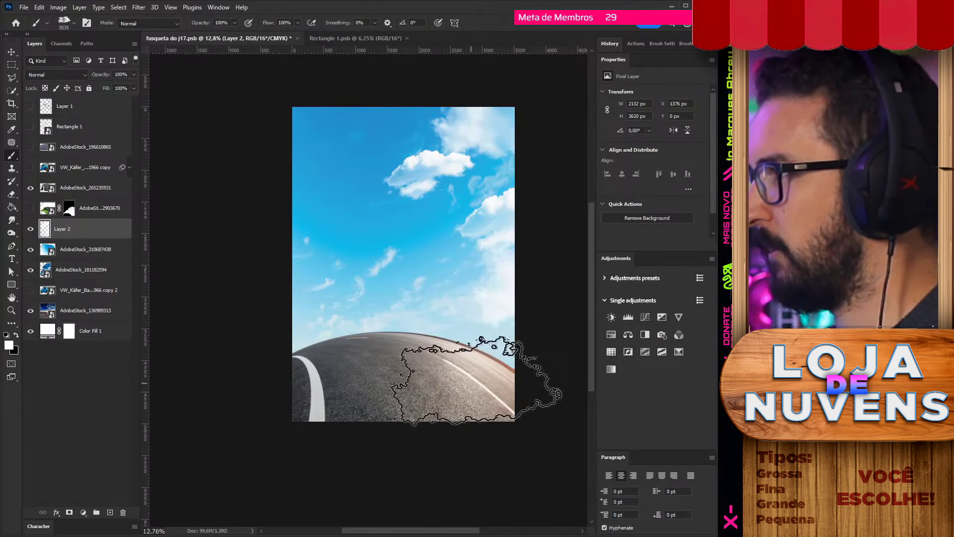
Step: Paint more clouds with a smaller 354 px cloud brush and toggle the car layer's visibility
right_click(415, 293)
left_click(476, 446)
left_click_drag(509, 312, 500, 312)
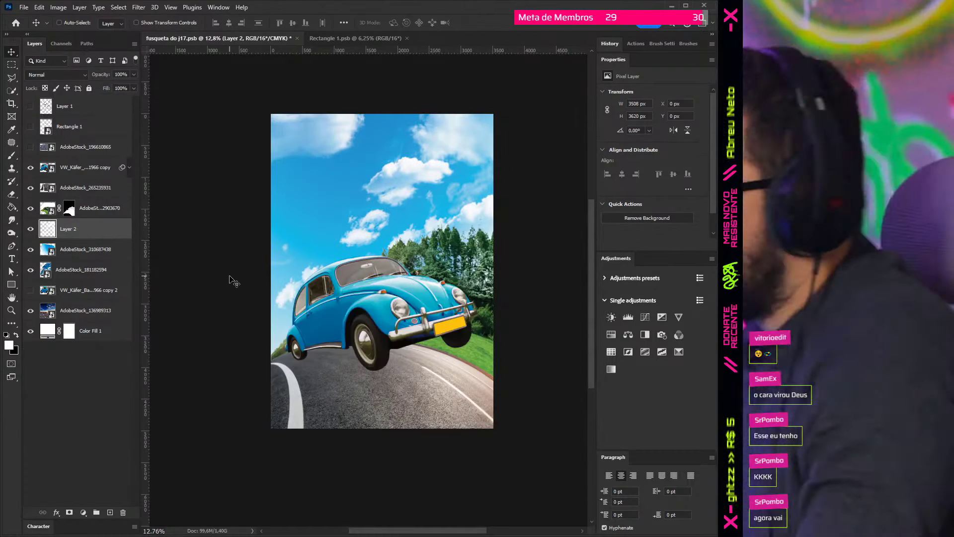
left_click(31, 167)
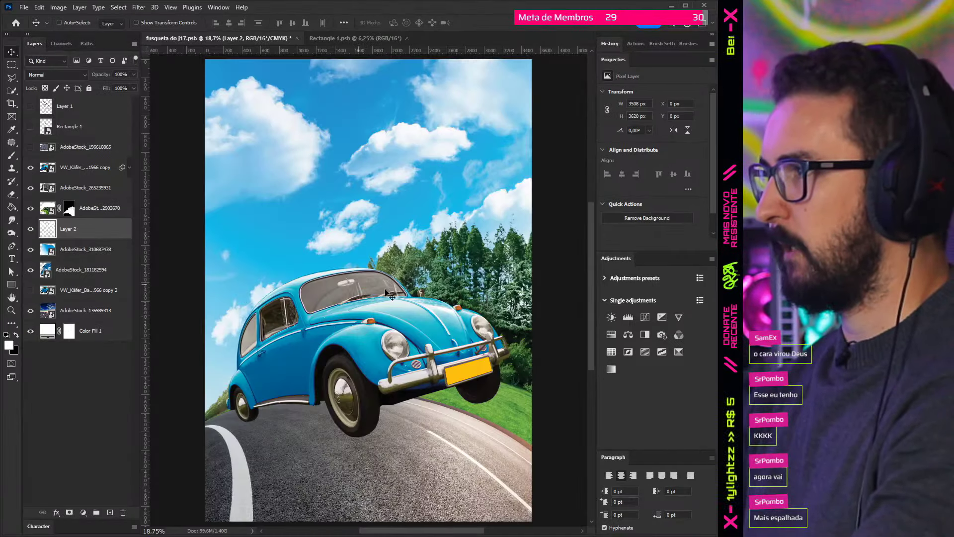
Step: Turn off the Liquify filter in the car smart object's document, then return to the poster
left_click_drag(387, 293, 387, 270)
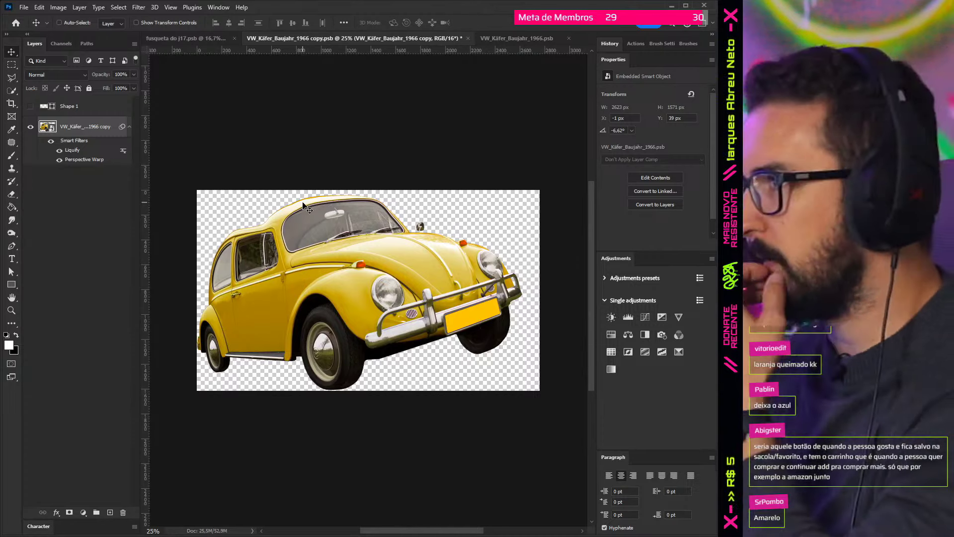
key("ctrl+Tab")
left_click(327, 39)
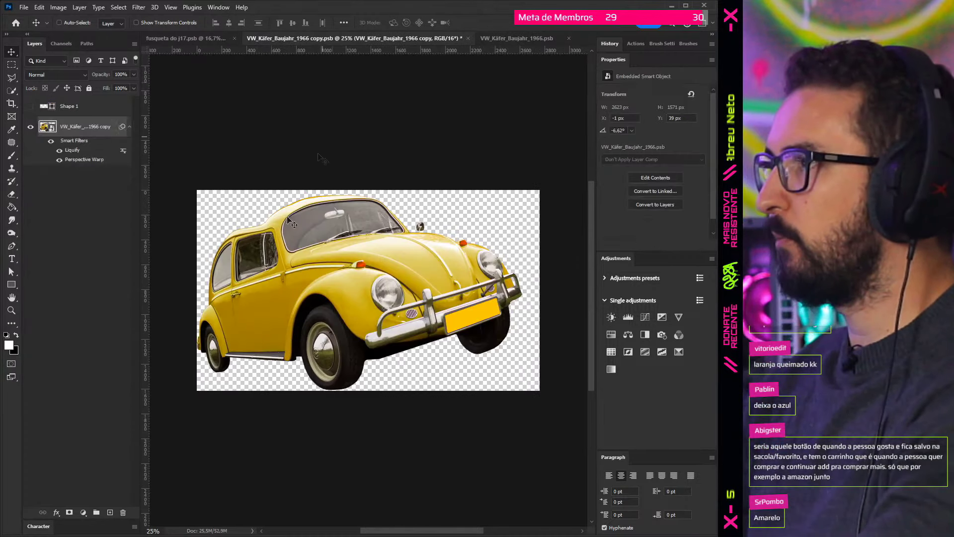
left_click(59, 150)
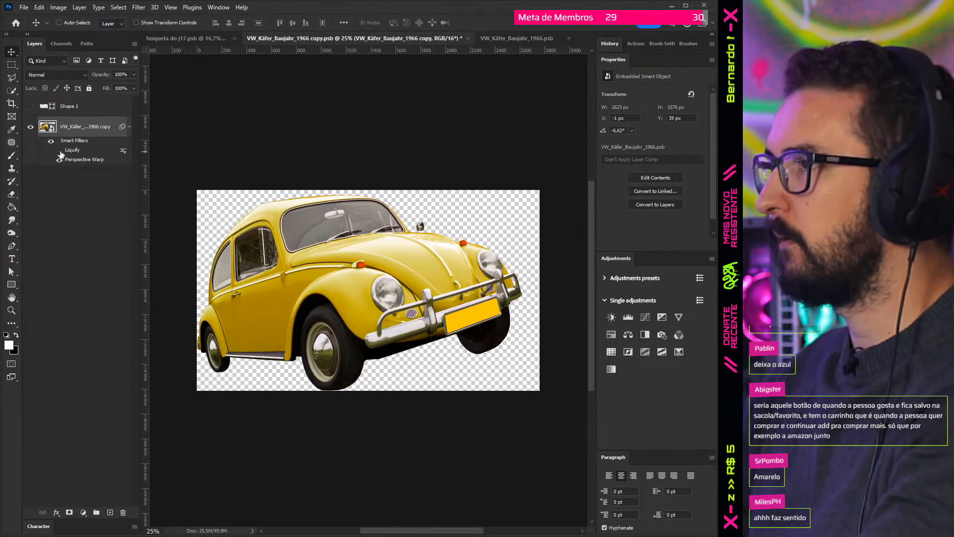
key("ctrl+shift+Tab")
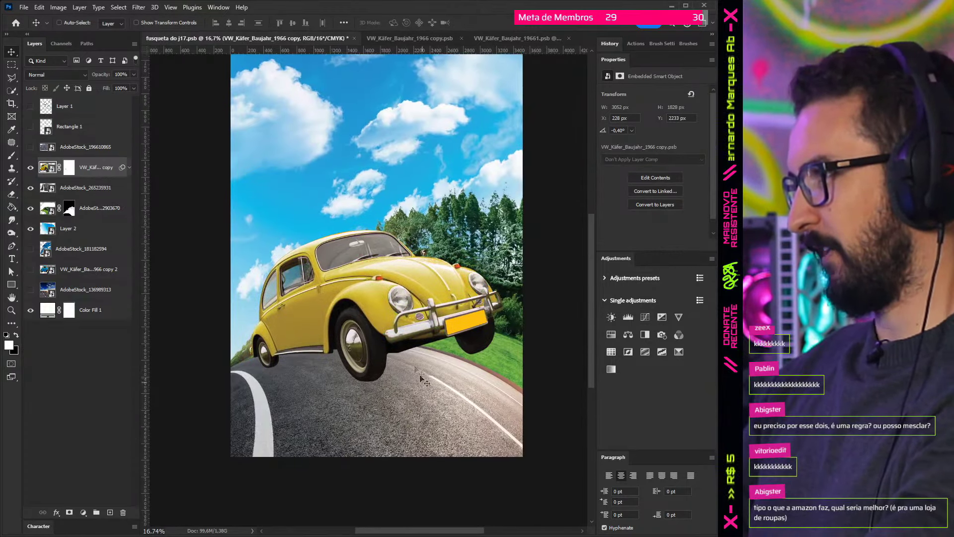
Step: Apply a Zoom Radial Blur with Amount 10 and Good quality to the yellow Beetle layer
scroll(371, 167, "down", 1)
scroll(355, 367, "up", 1)
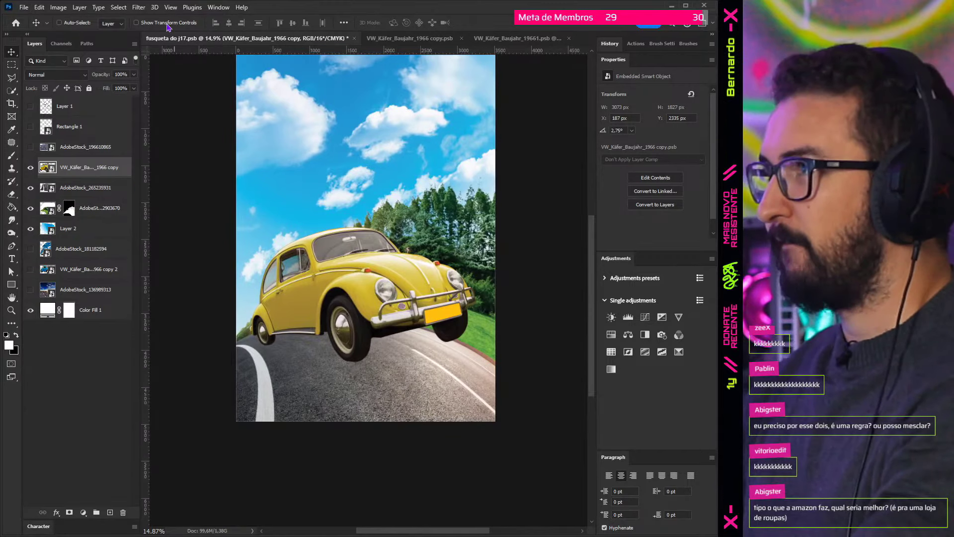
mouse_move(179, 134)
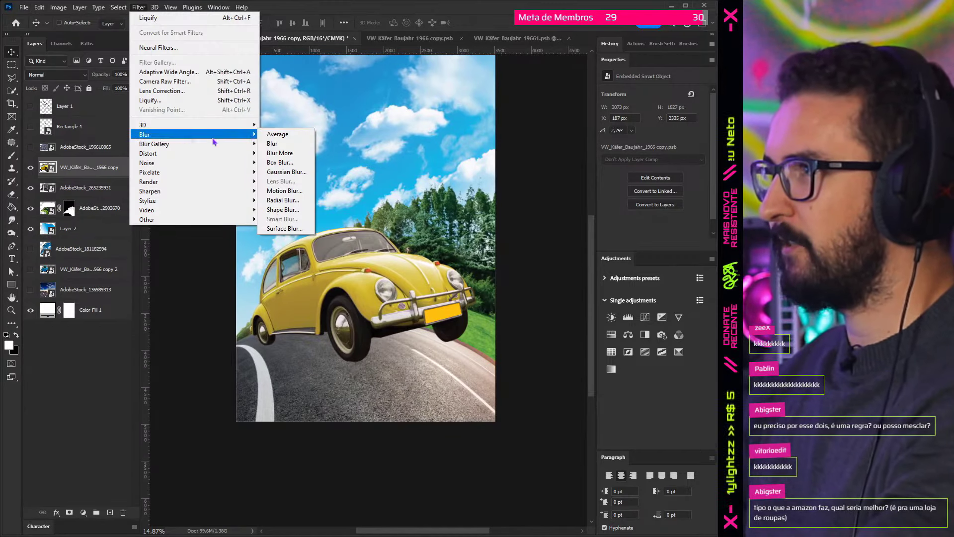
left_click(302, 194)
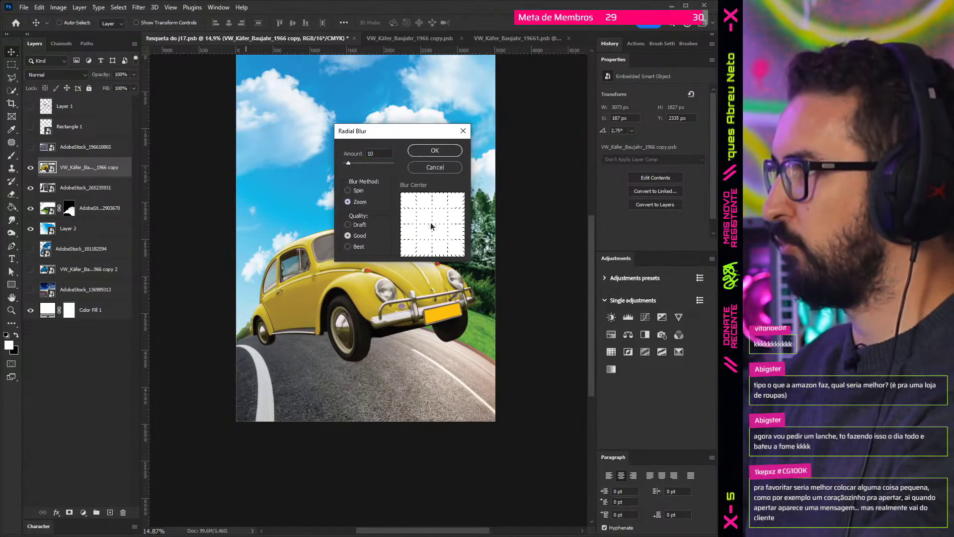
left_click(426, 151)
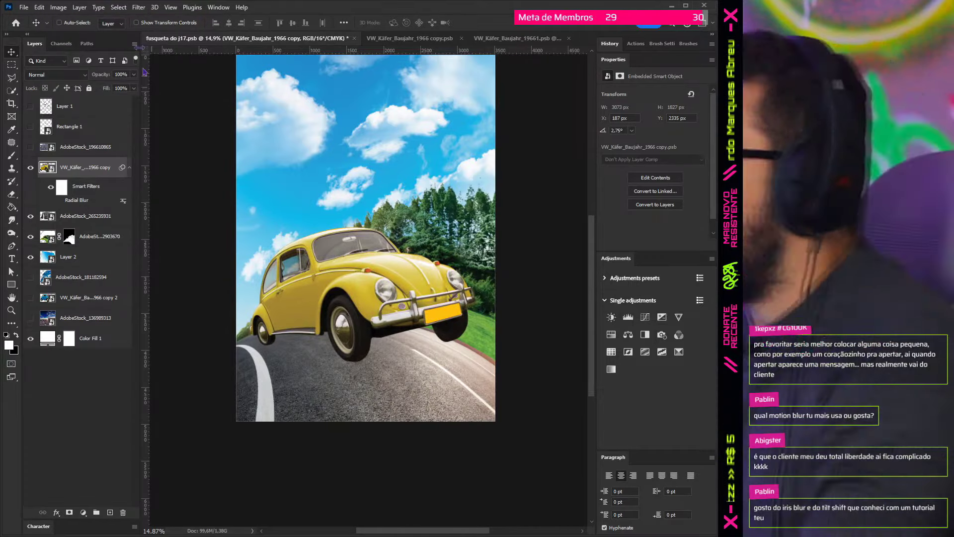
left_click(138, 7)
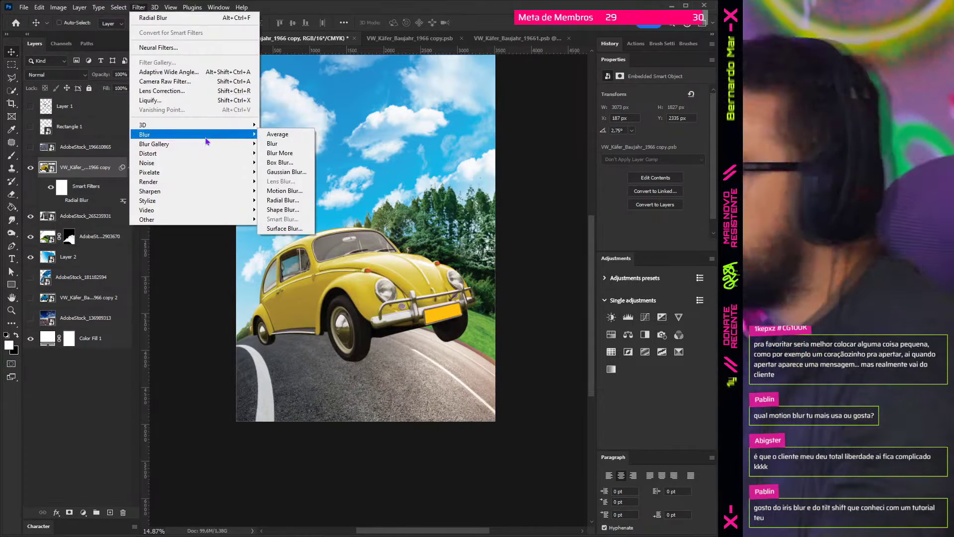
Step: Fit a Blur Gallery spin blur around the front wheel, then move copy 3 above 1966 copy
left_click(284, 156)
scroll(238, 415, "up", 2)
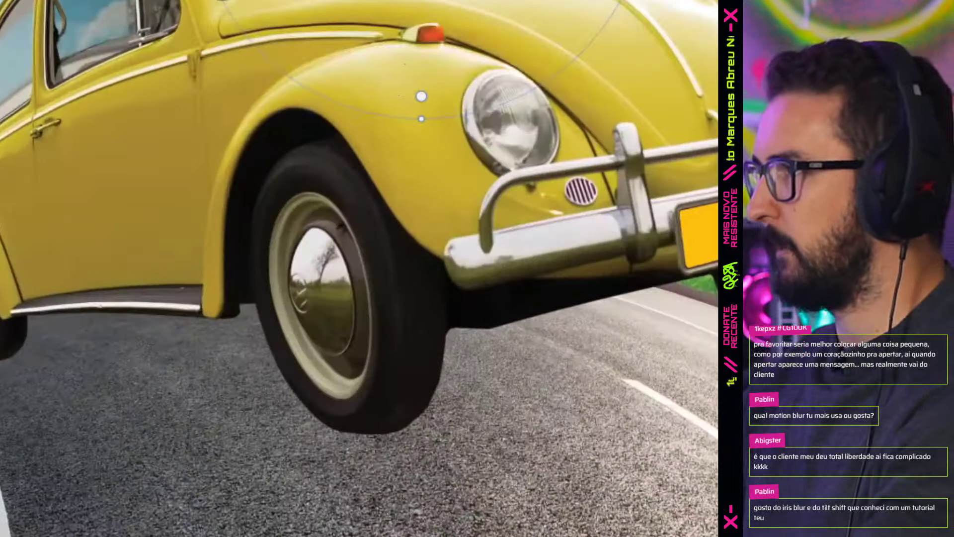
left_click(317, 298)
left_click_drag(113, 298, 261, 308)
mouse_move(317, 524)
left_mouse_down()
mouse_move(326, 426)
mouse_move(346, 431)
mouse_move(341, 419)
left_mouse_up()
left_click_drag(317, 298, 322, 298)
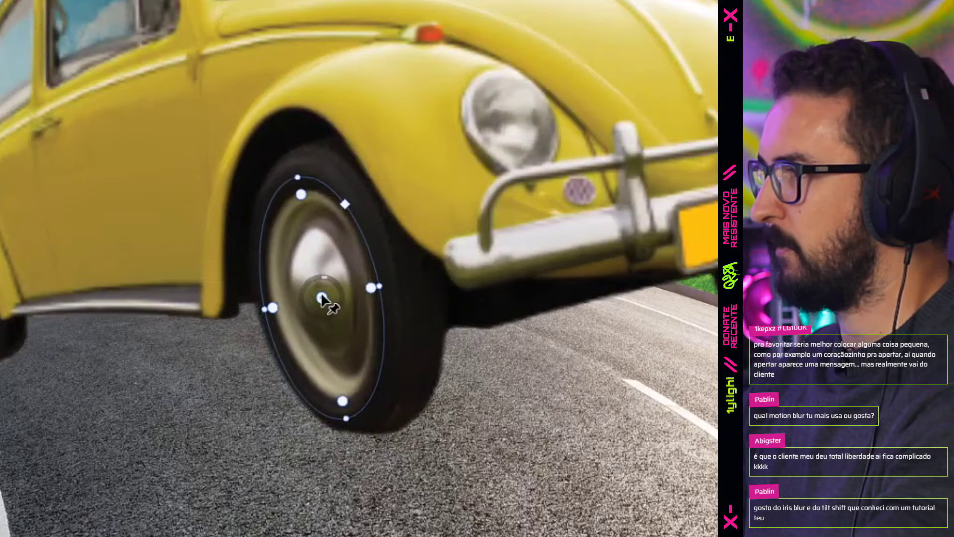
left_click_drag(379, 286, 396, 284)
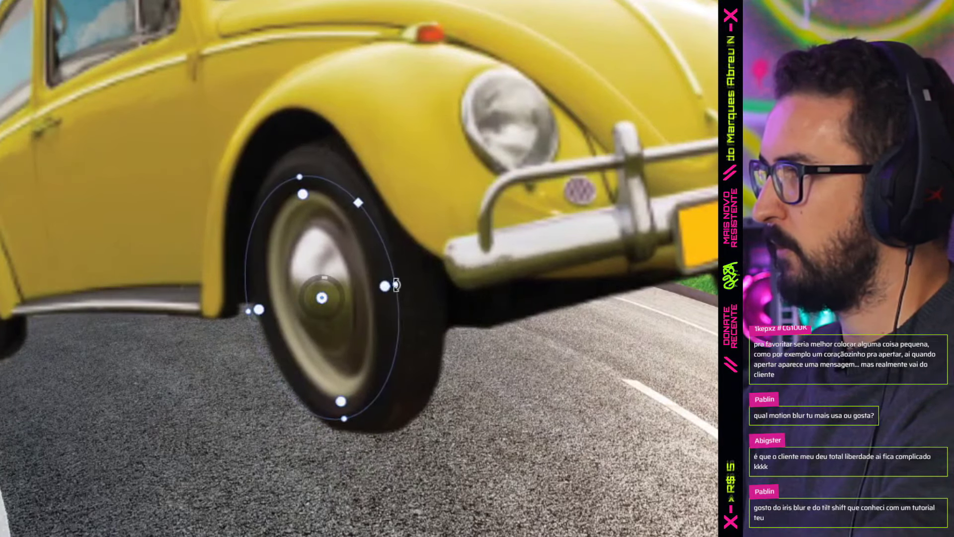
left_click_drag(344, 418, 350, 440)
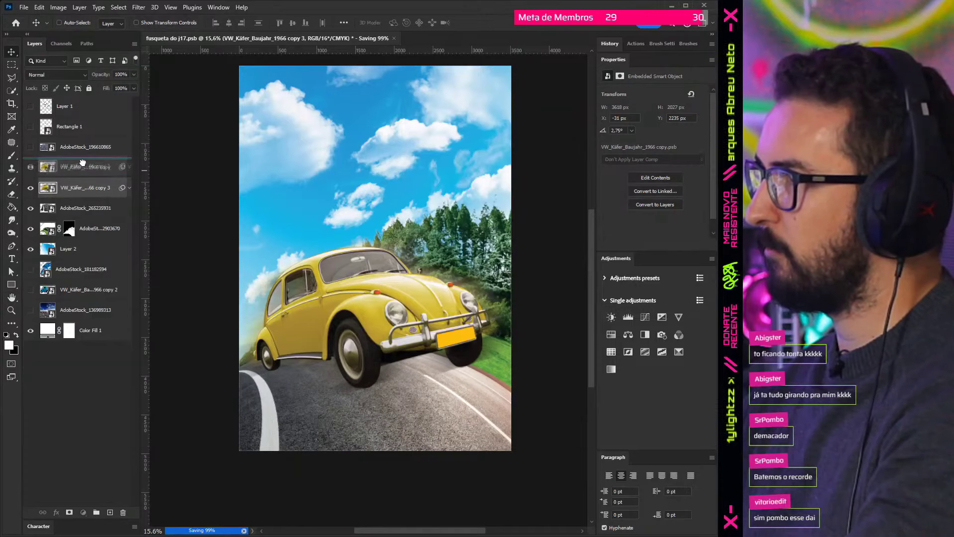
left_click_drag(82, 162, 82, 164)
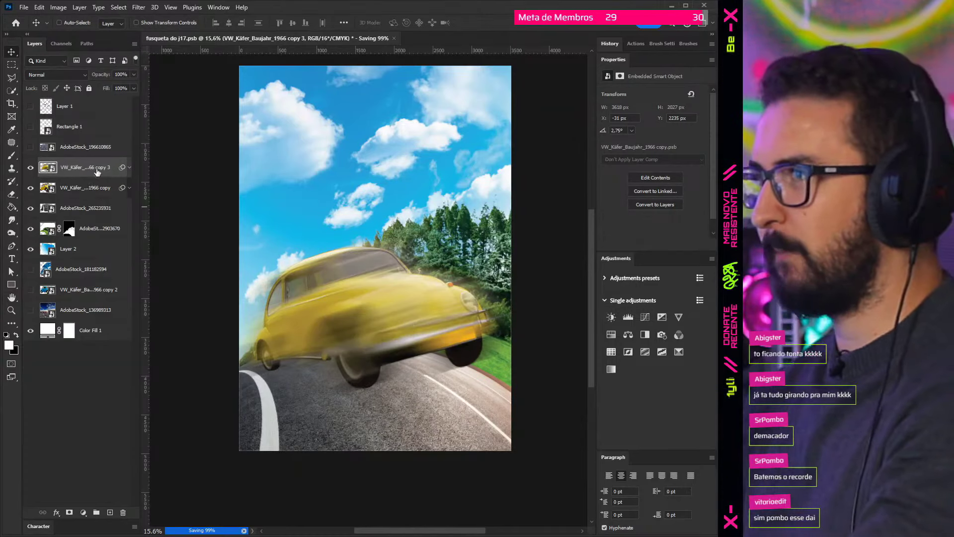
Step: Paint black on copy 3's filter mask to remove the motion blur from the car body
left_click(129, 166)
left_click(62, 187)
left_click_drag(496, 337, 456, 369)
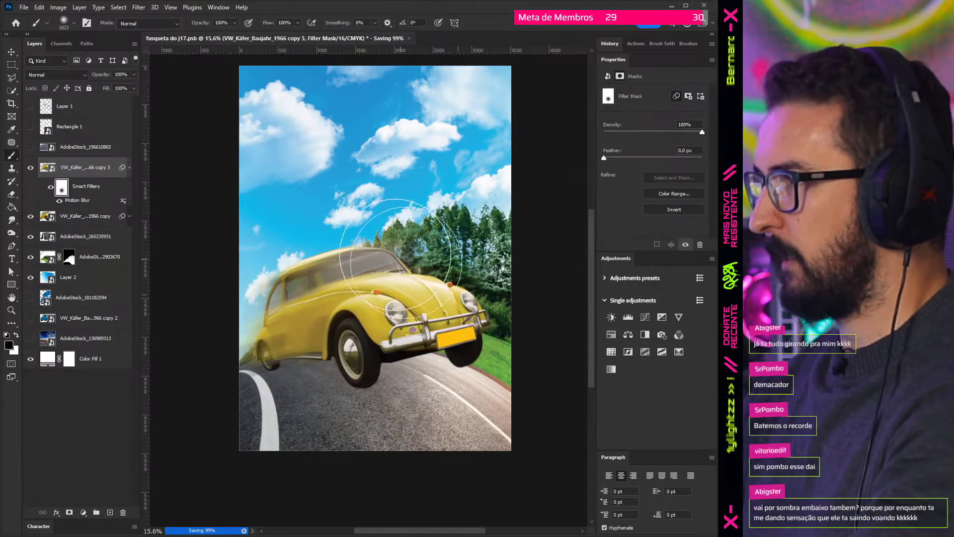
scroll(402, 364, "down", 1)
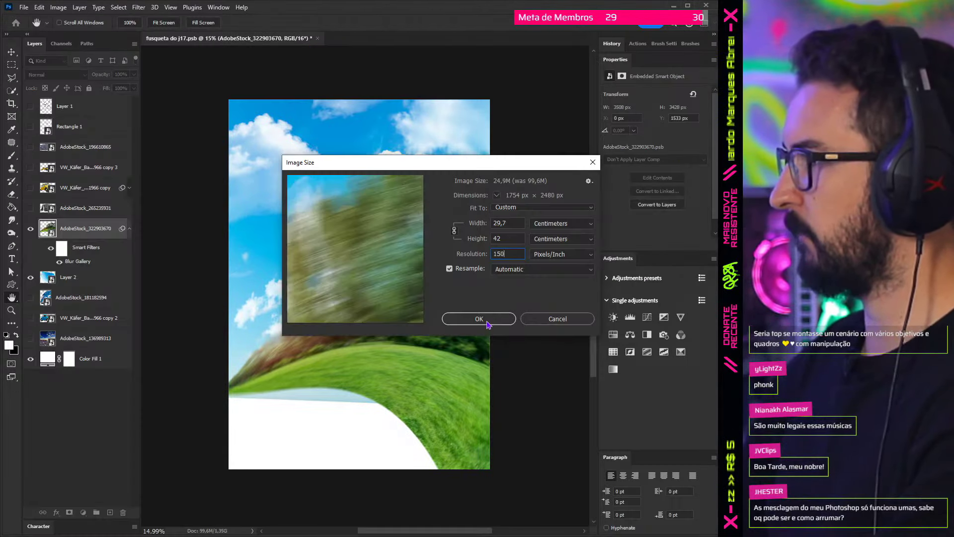
Step: Confirm the 150 ppi image size, then resize, rotate and recentre the spin blur ellipse to follow the road's curve
left_click(487, 324)
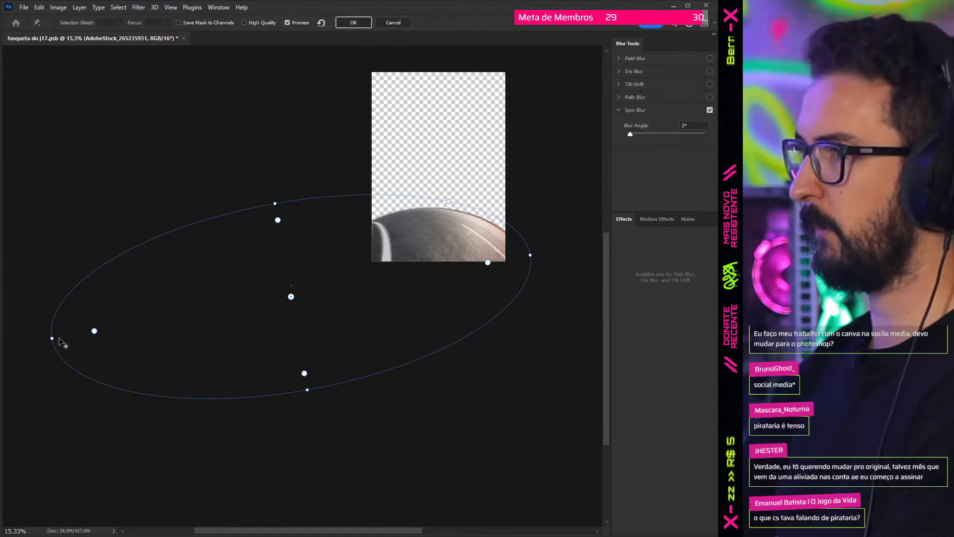
left_click_drag(59, 338, 80, 333)
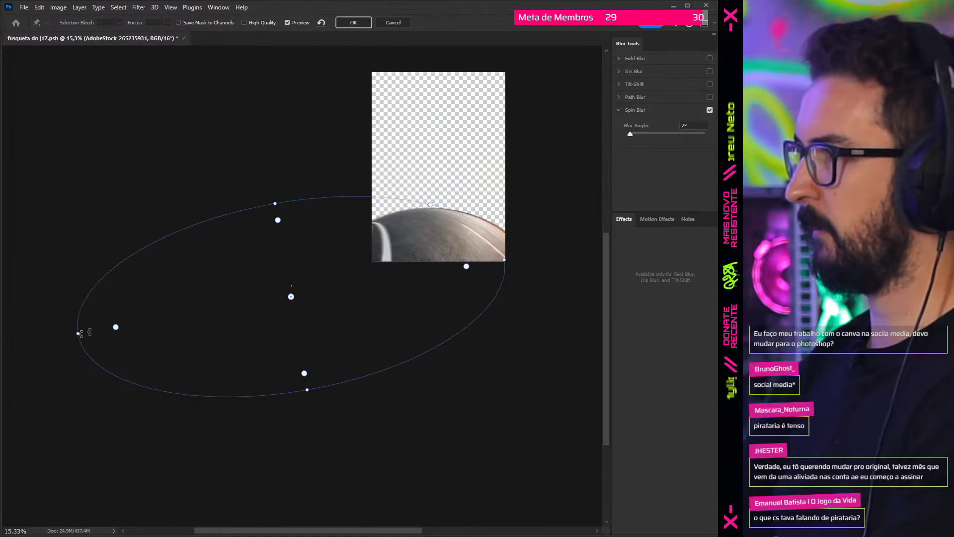
left_click_drag(275, 202, 253, 178)
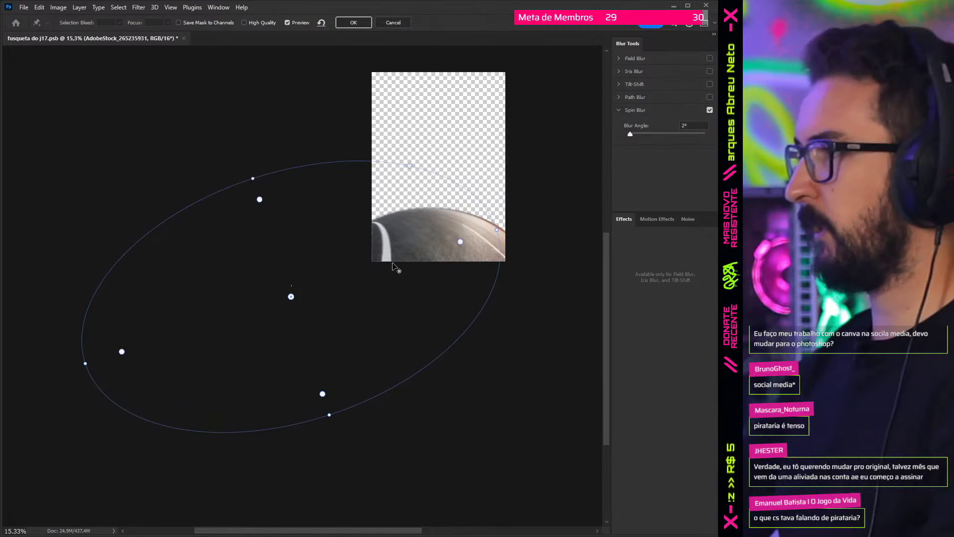
left_click_drag(330, 423, 366, 444)
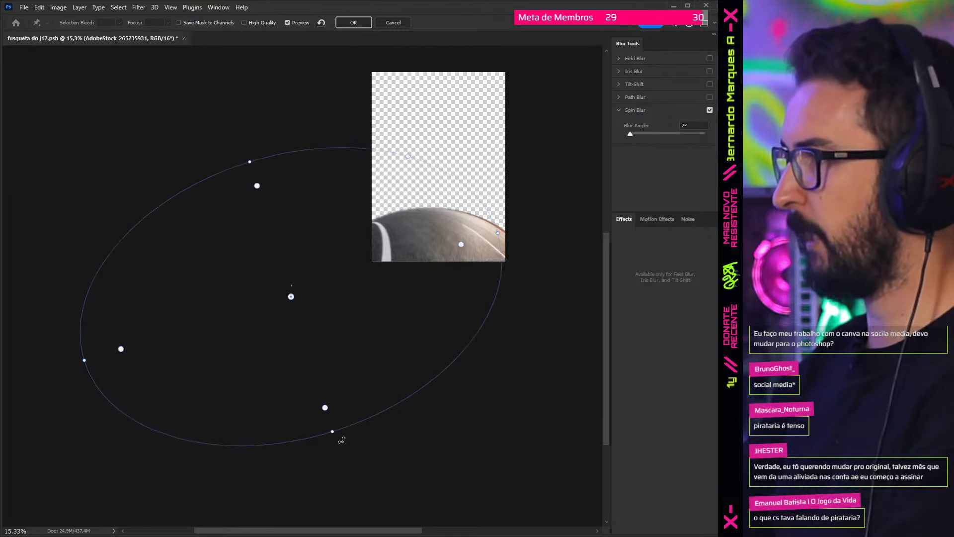
left_click_drag(241, 319, 292, 343)
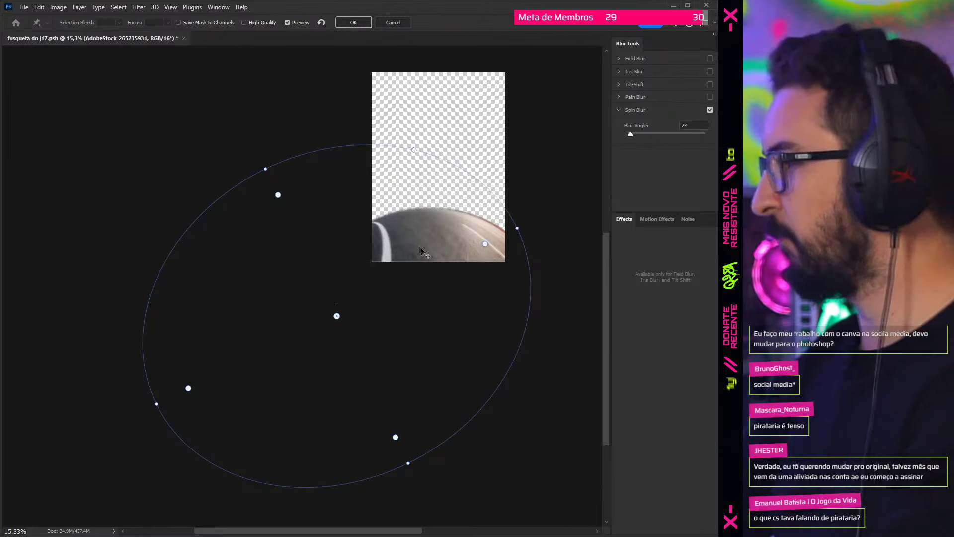
scroll(420, 250, "up", 1)
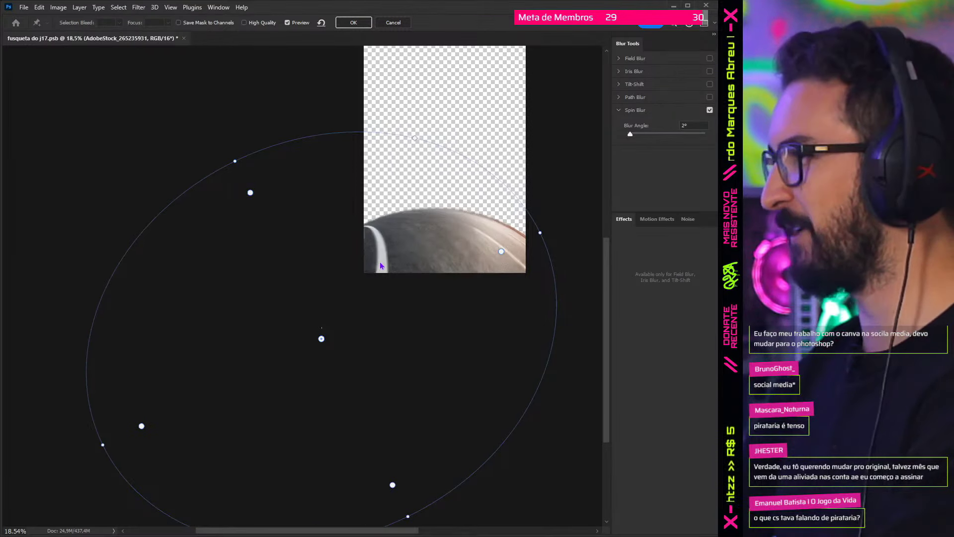
scroll(458, 311, "down", 2)
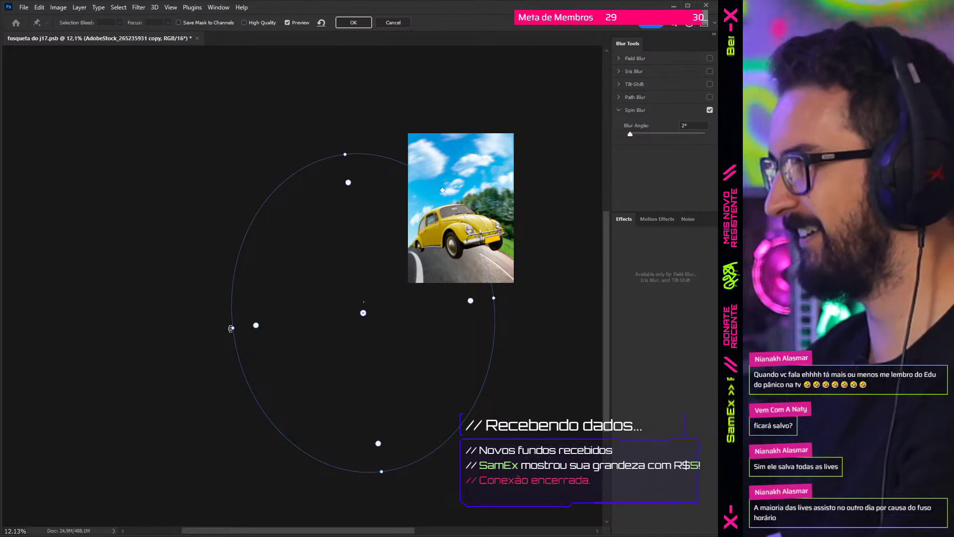
left_click_drag(231, 329, 197, 332)
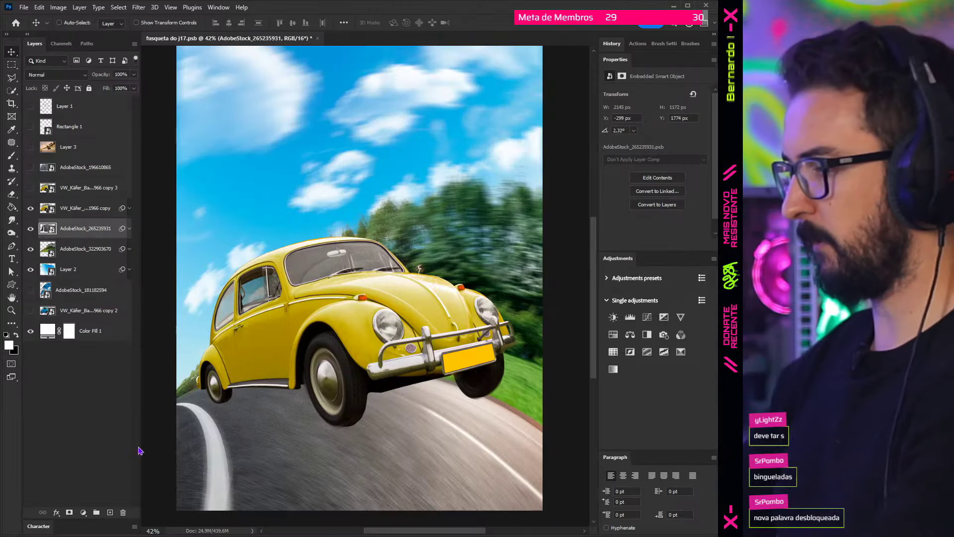
key("p")
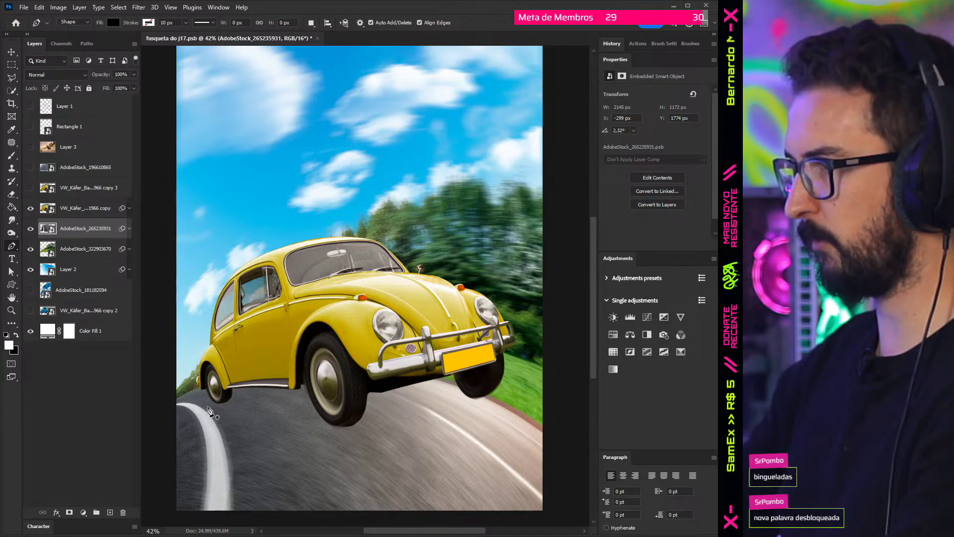
Step: Draw a closed black shadow shape with the Pen tool on the road under the Beetle
left_click(402, 406)
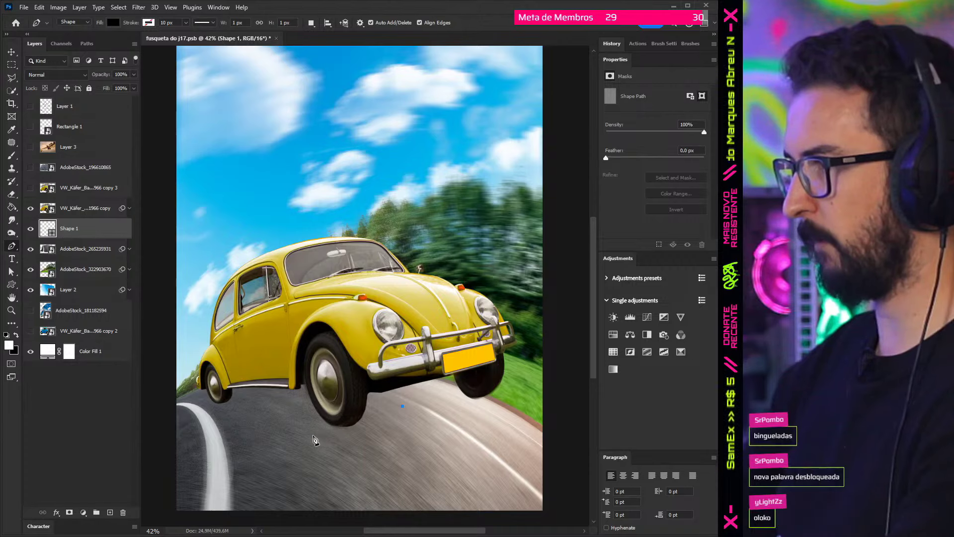
left_click_drag(310, 434, 285, 433)
left_click(213, 399)
left_click(279, 378)
left_click(403, 406)
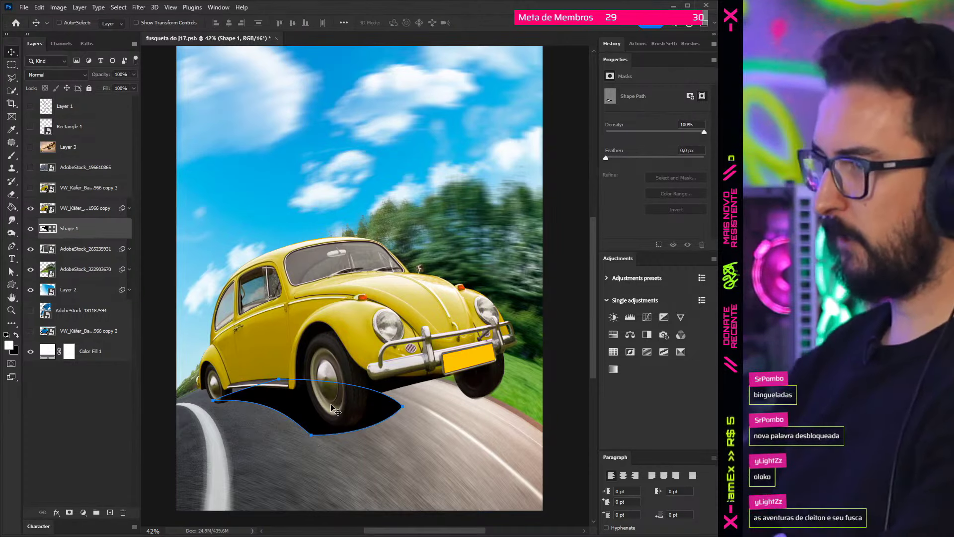
key("v")
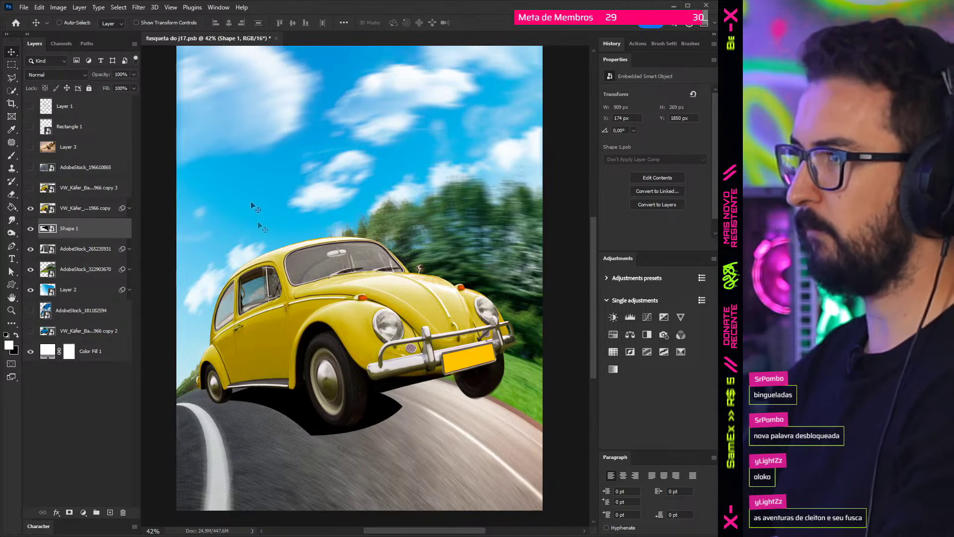
left_click(140, 8)
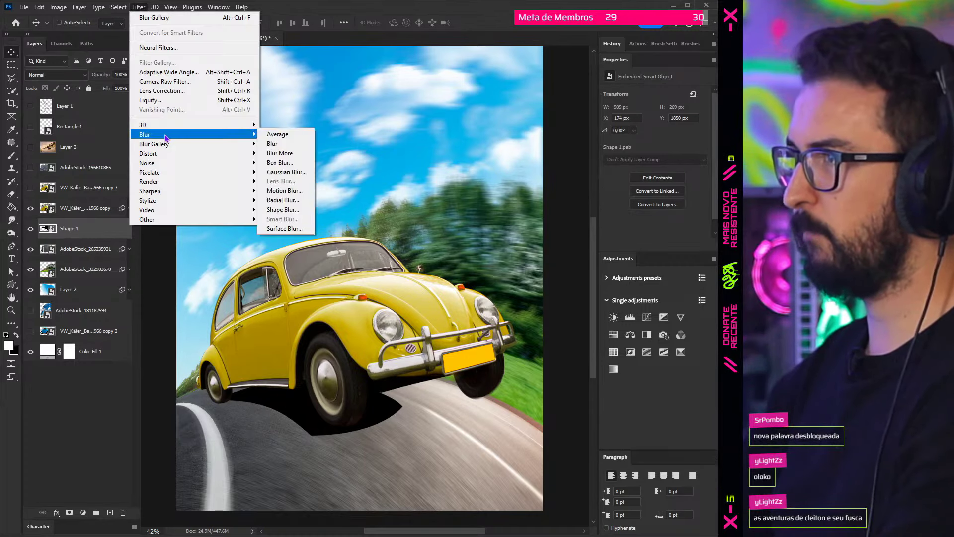
mouse_move(154, 144)
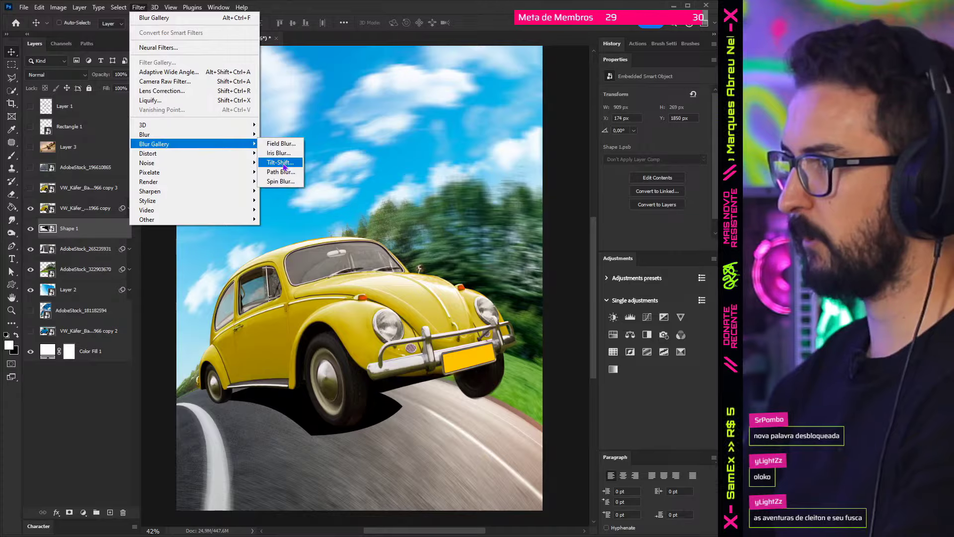
Step: Apply a rotated tilt-shift blur of about 37 px to the black shadow shape
left_click(284, 166)
left_click_drag(301, 202, 285, 206)
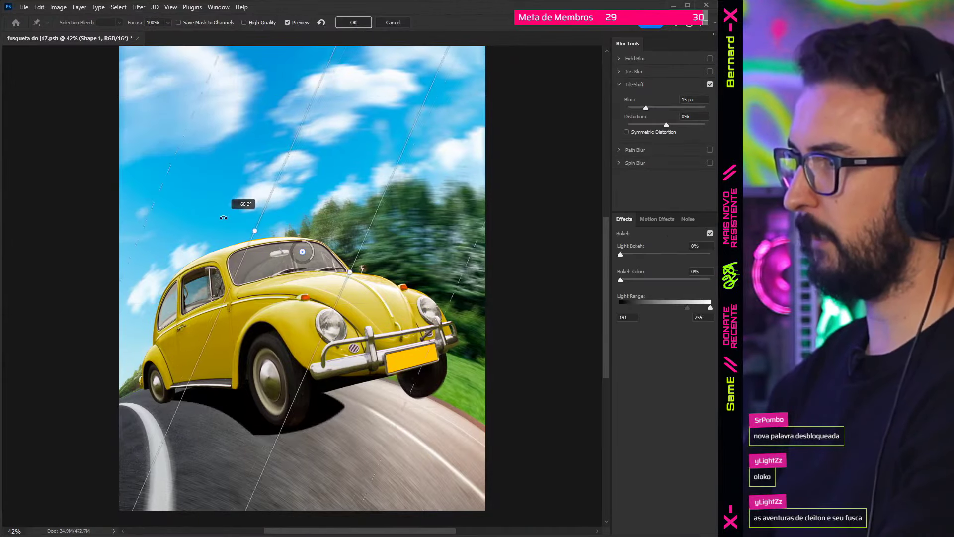
left_click_drag(302, 252, 146, 287)
left_click_drag(155, 283, 139, 306)
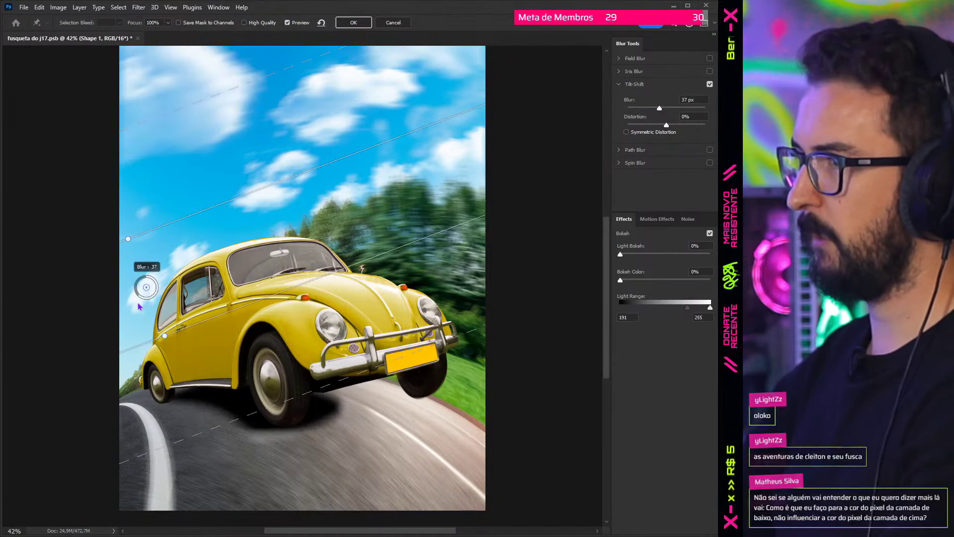
key("Return")
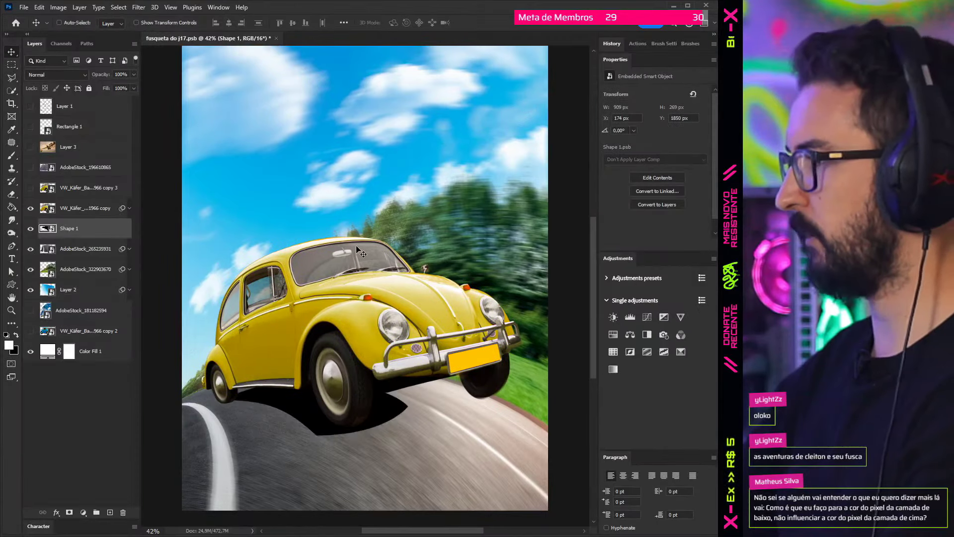
Step: Add an 18 px field blur to the shadow, commit its distortion, and duplicate the car layer
key("ctrl+alt+f")
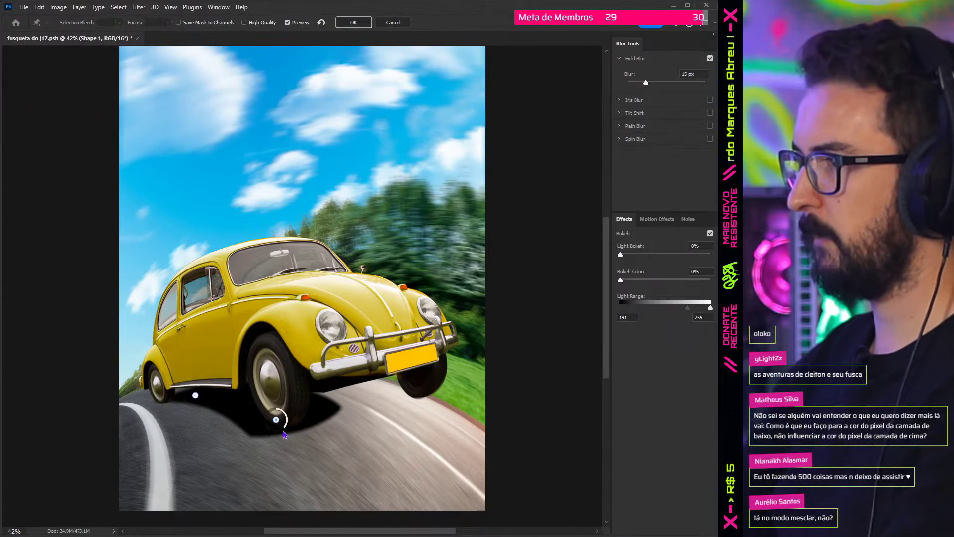
left_click_drag(196, 395, 182, 399)
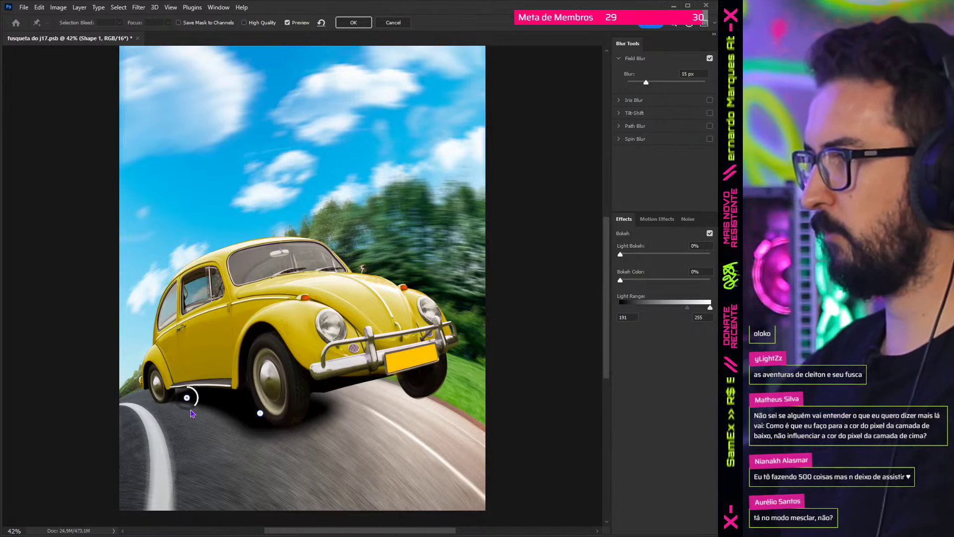
left_click_drag(193, 411, 192, 413)
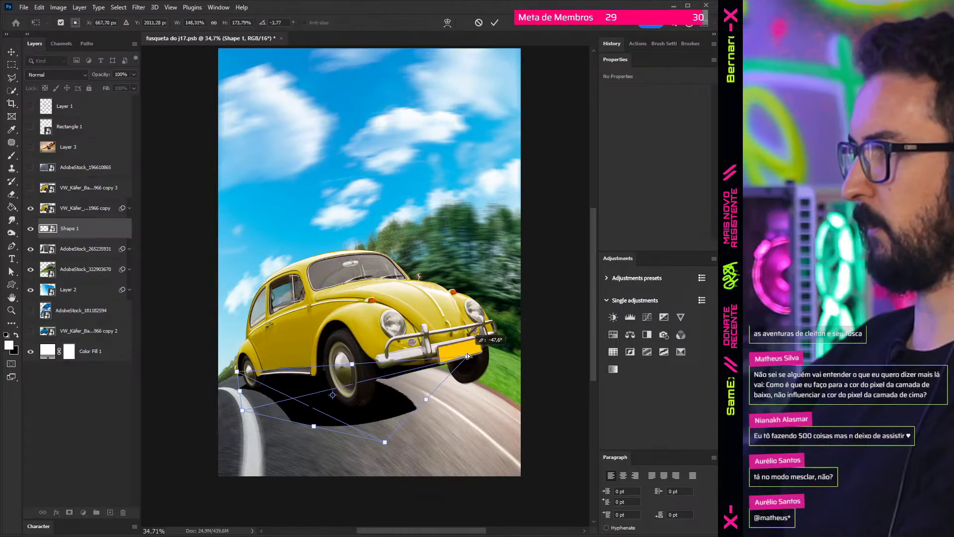
key("Return")
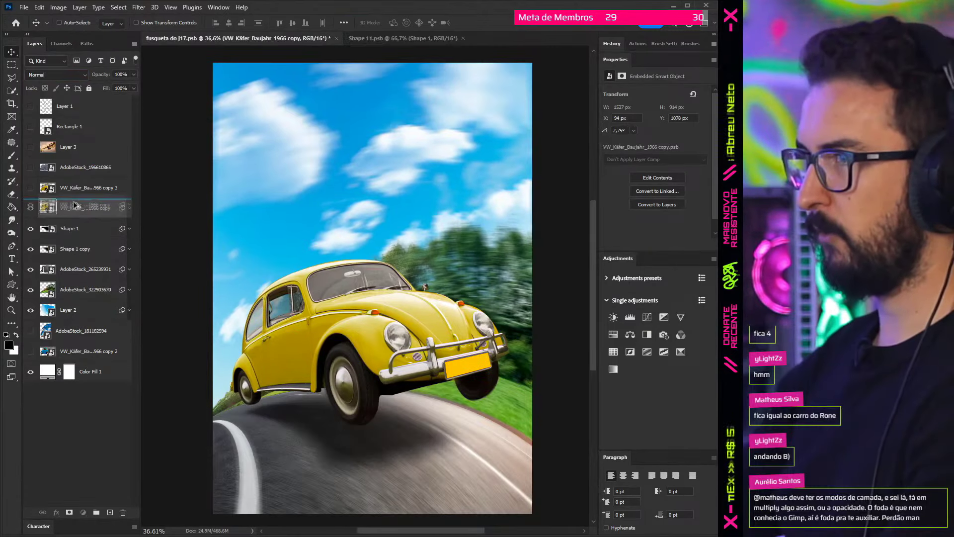
left_click_drag(74, 204, 73, 205)
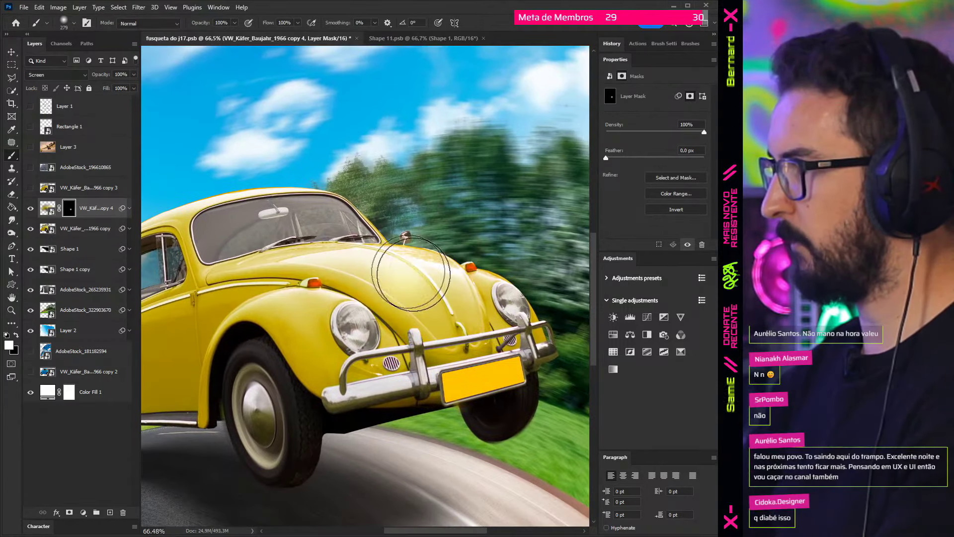
Step: Sketch rough dog outlines above the roof with a smaller brush, then place a beagle photo
scroll(411, 273, "up", 2)
key("bracketleft")
key("bracketleft")
key("bracketleft")
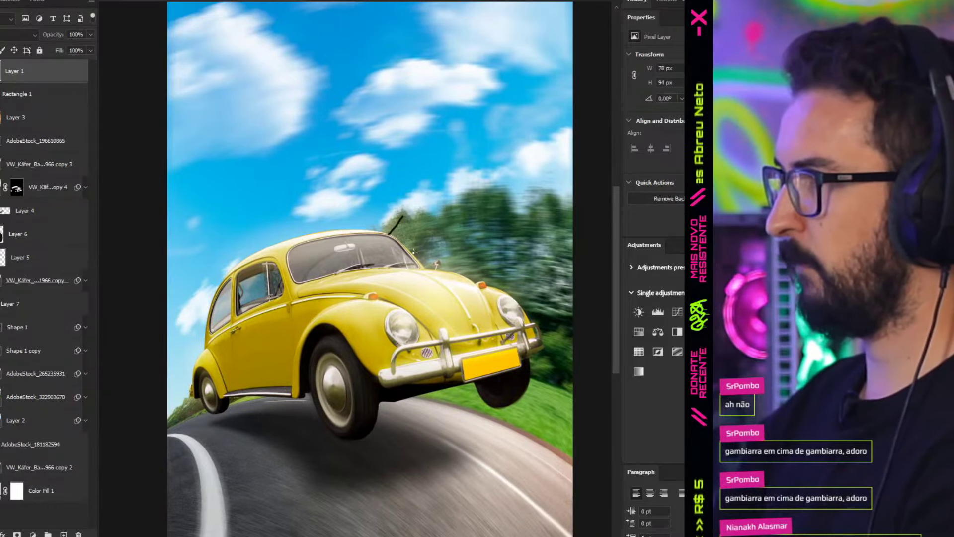
mouse_move(423, 228)
left_mouse_down()
mouse_move(418, 261)
mouse_move(401, 216)
left_mouse_up()
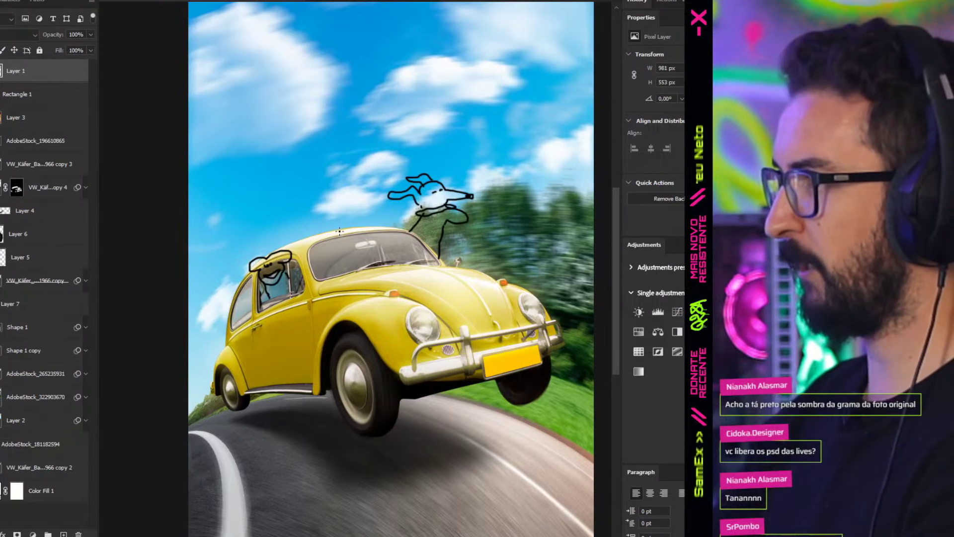
mouse_move(332, 228)
left_mouse_down()
mouse_move(274, 232)
mouse_move(322, 206)
left_mouse_up()
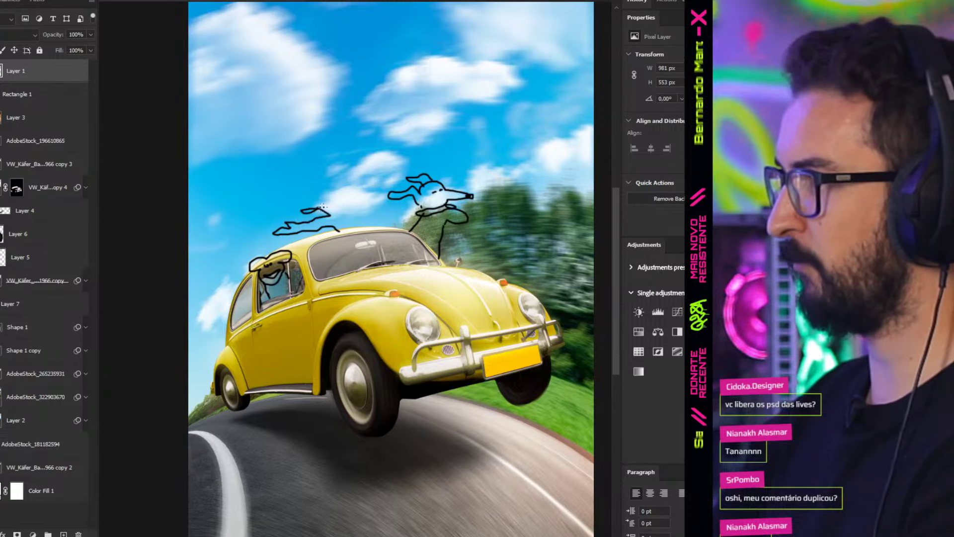
left_click_drag(630, 69, 393, 191)
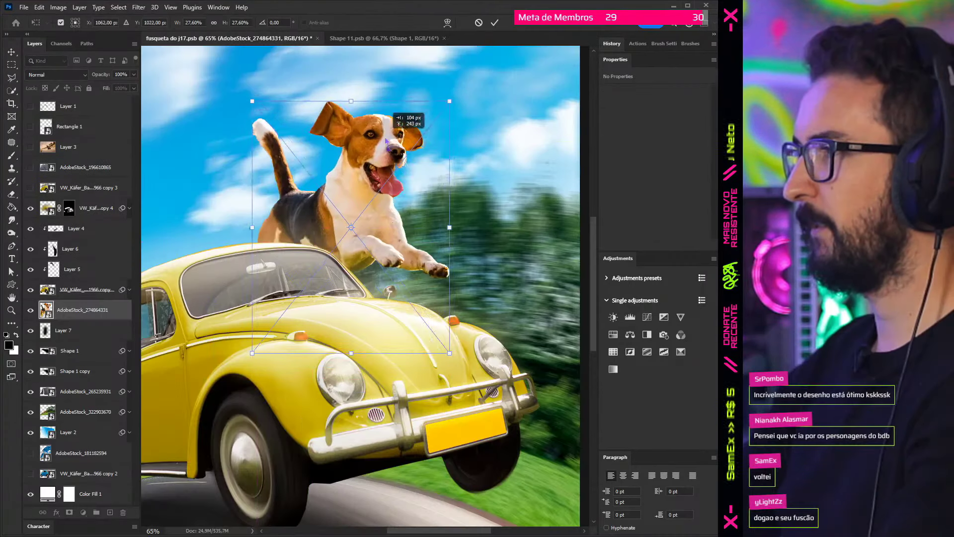
left_click_drag(387, 142, 391, 138)
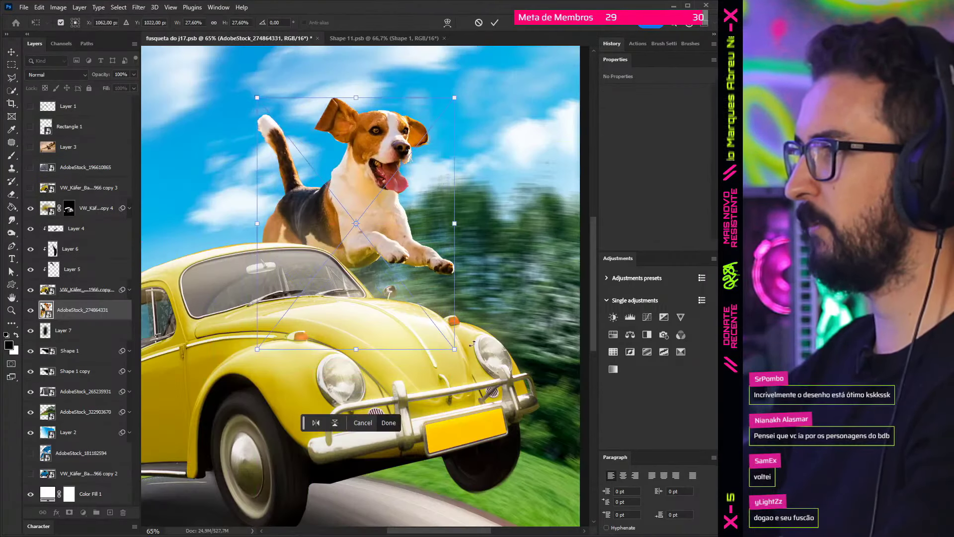
Step: Rotate, move and skew the beagle photo so it sits behind the windshield
left_click_drag(473, 343, 506, 320)
left_click_drag(432, 222, 306, 285)
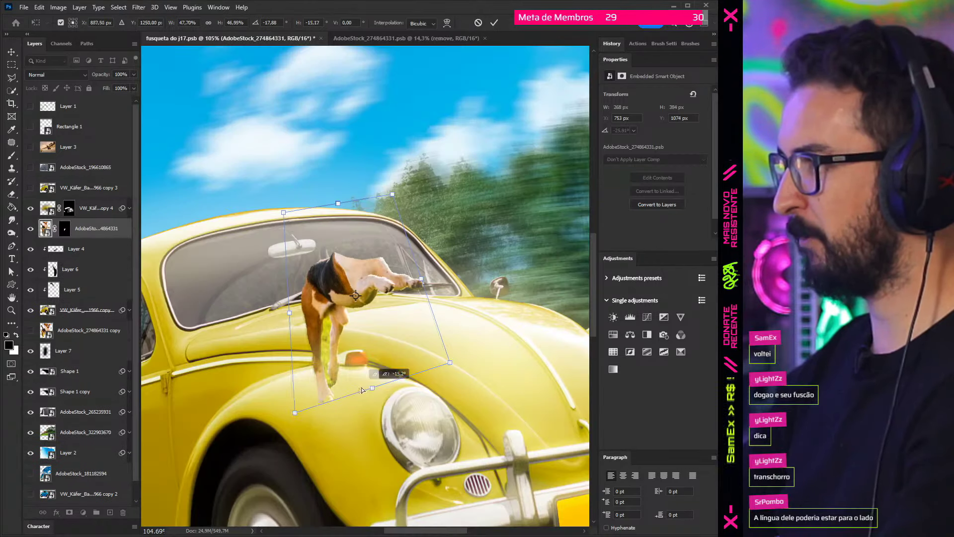
left_click_drag(361, 389, 323, 387)
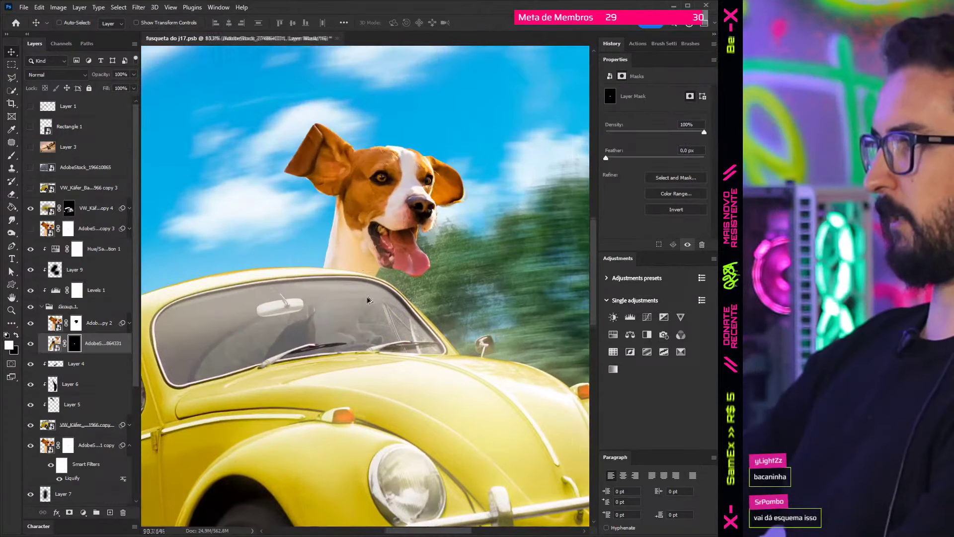
key("ctrl+0")
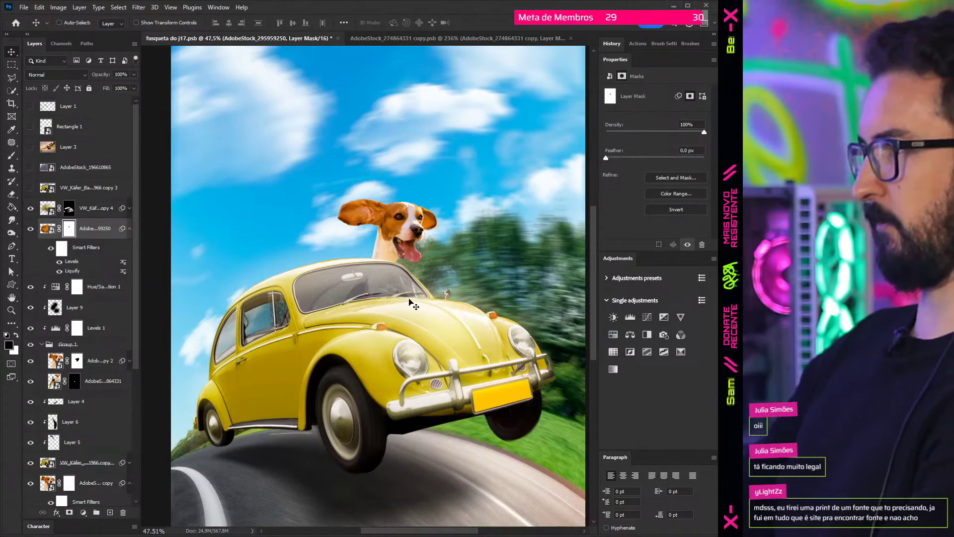
left_click(129, 229)
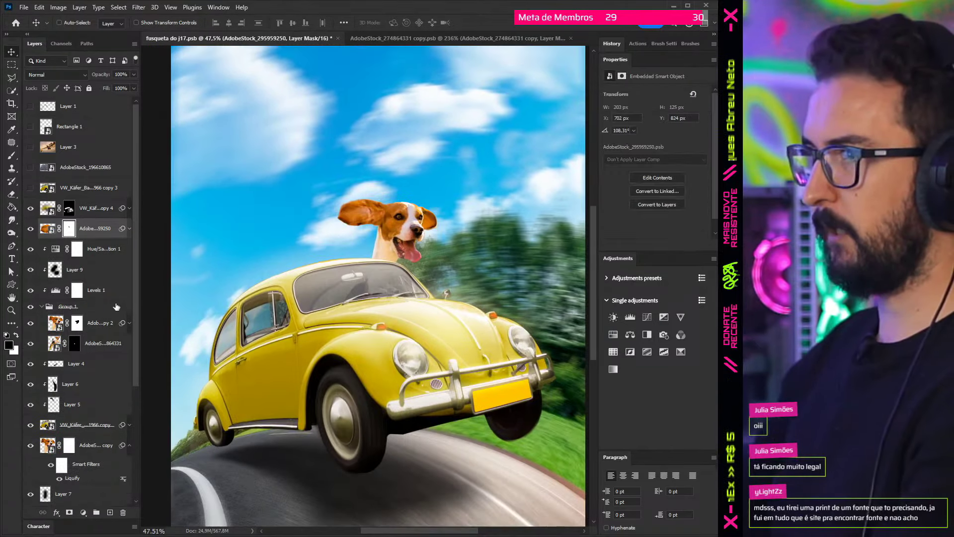
scroll(416, 274, "down", 2)
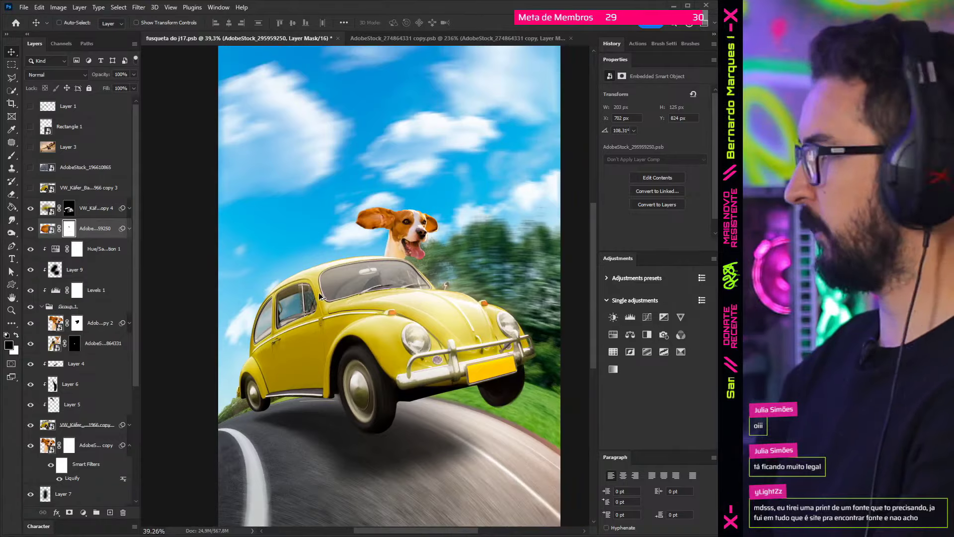
Step: Browse Adobe Stock's happy dog results and bring in the sunglasses French bulldog photo
key("alt+Tab")
scroll(366, 273, "up", 2)
scroll(368, 276, "up", 1)
scroll(367, 277, "down", 3)
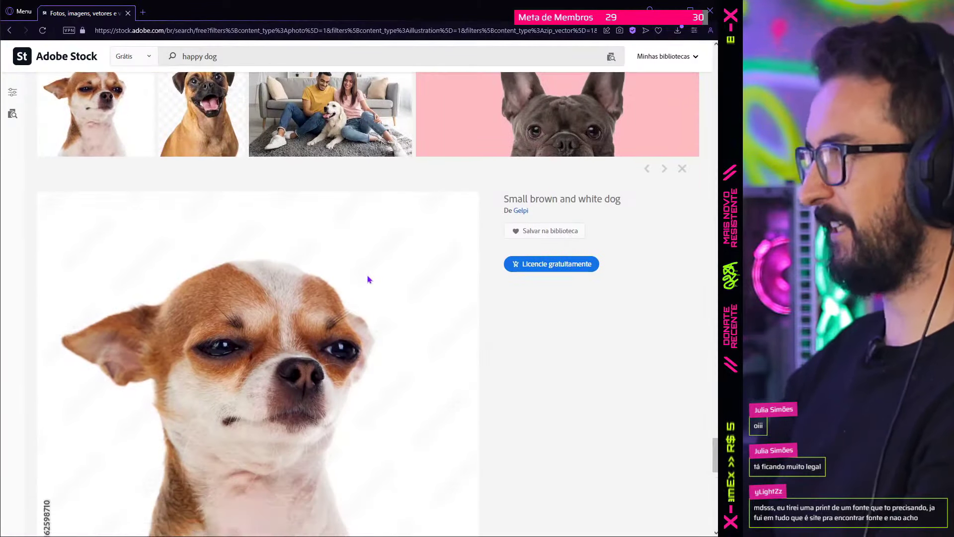
scroll(369, 277, "up", 2)
scroll(368, 278, "down", 2)
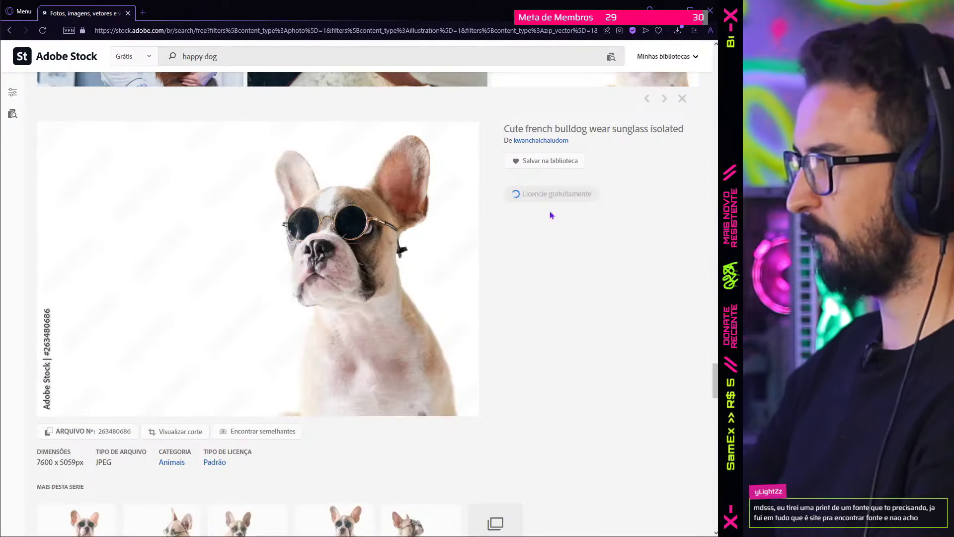
key("alt+Tab")
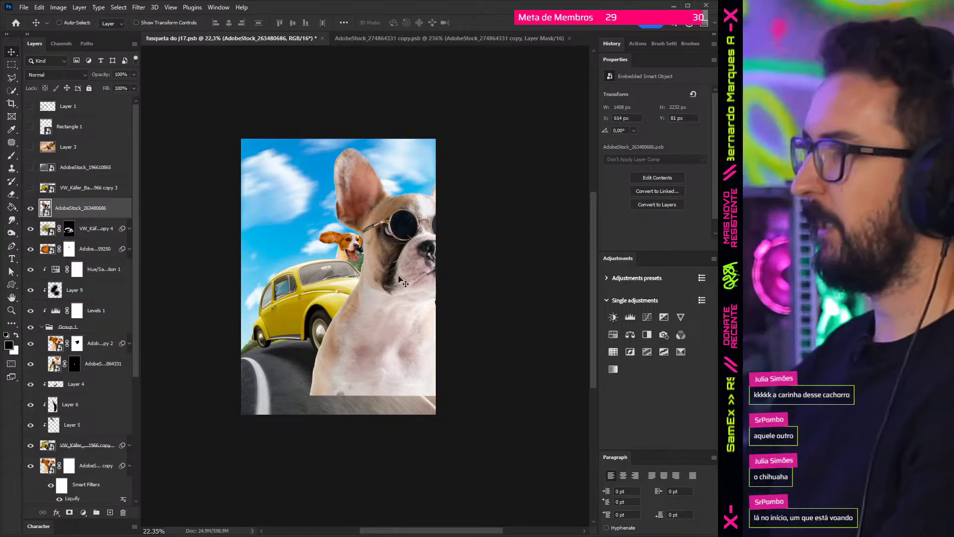
Step: Shrink the bulldog into the side window, mask it, and rotate the placed tennis ball
mouse_move(471, 395)
left_mouse_down()
mouse_move(420, 318)
mouse_move(293, 311)
left_mouse_up()
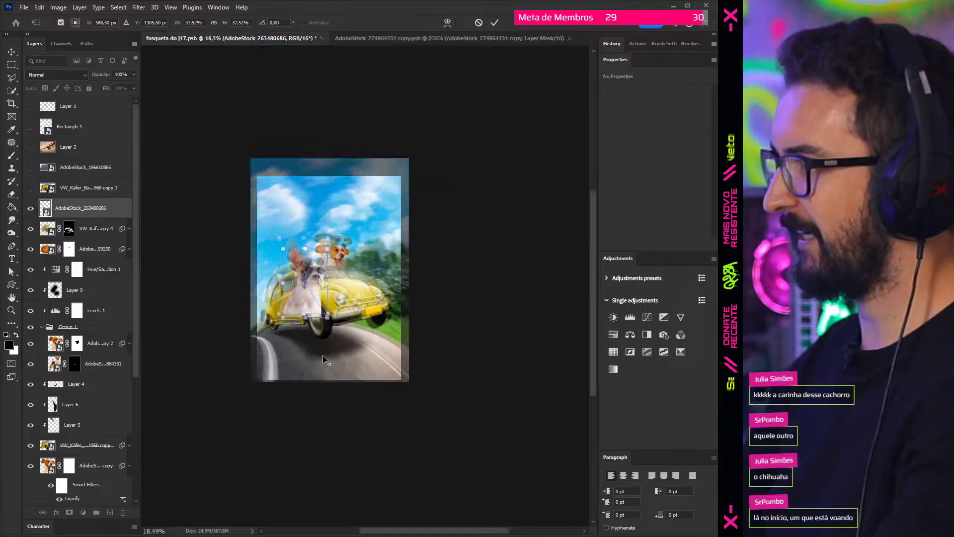
scroll(323, 355, "up", 5)
key("Return")
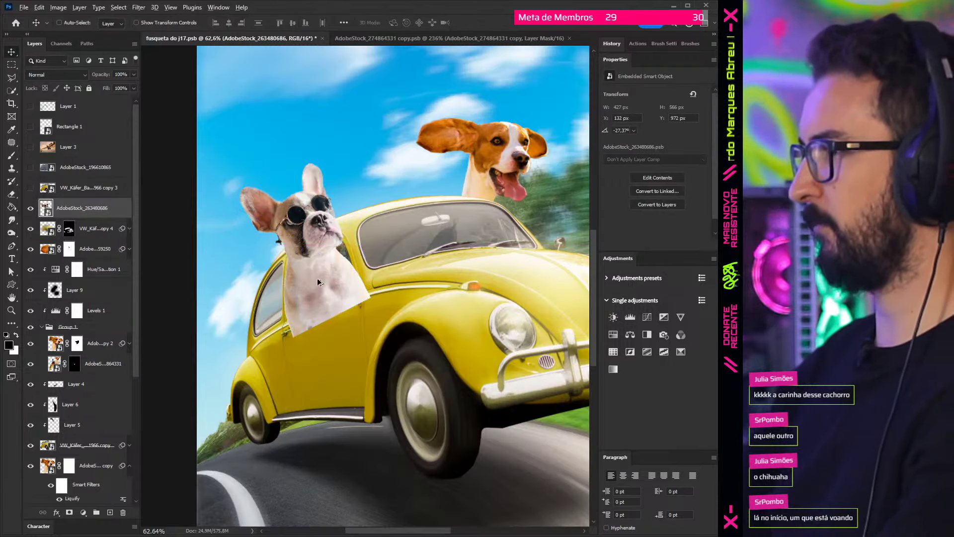
scroll(318, 281, "up", 3)
key("ctrl+shift+m")
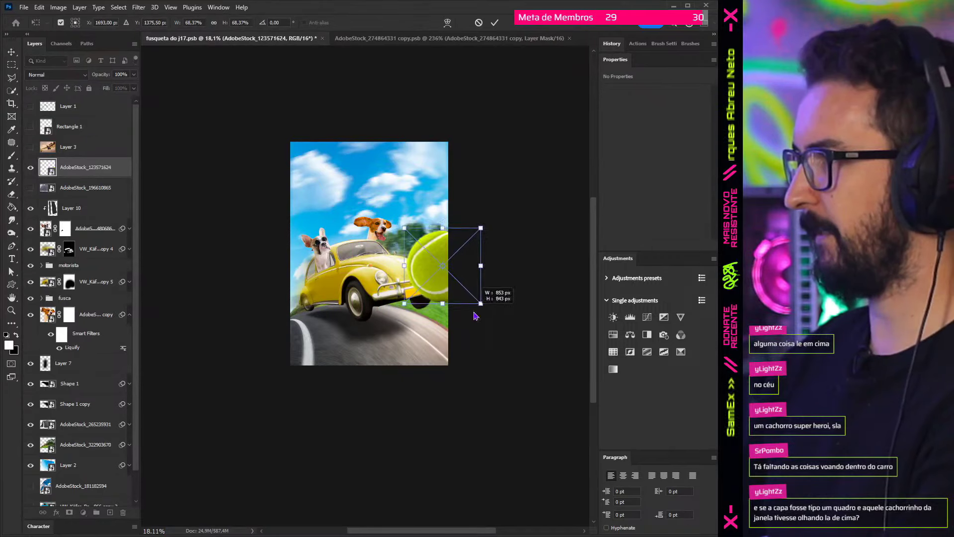
left_click_drag(482, 321, 503, 293)
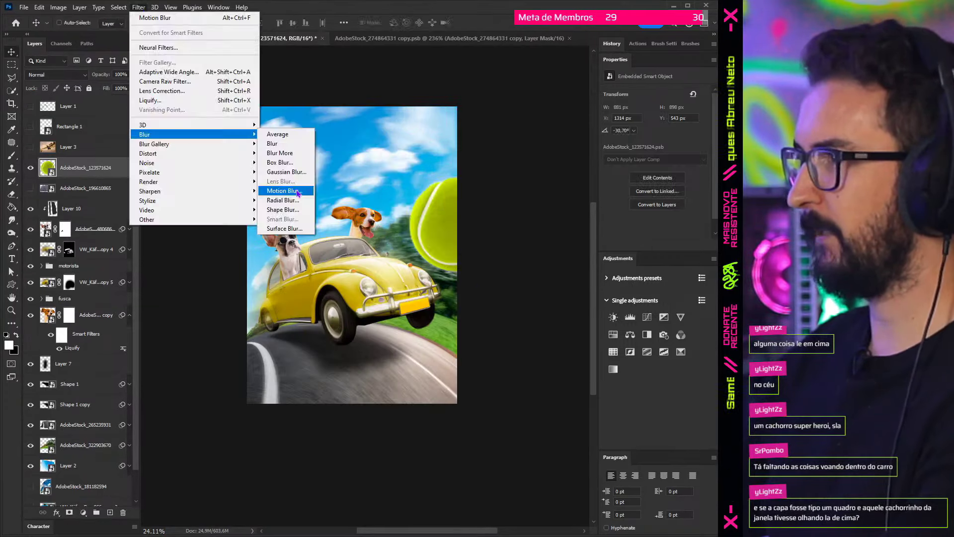
Step: Motion-blur the tennis ball, nudge it left, and select the bulldog layer
left_click(298, 193)
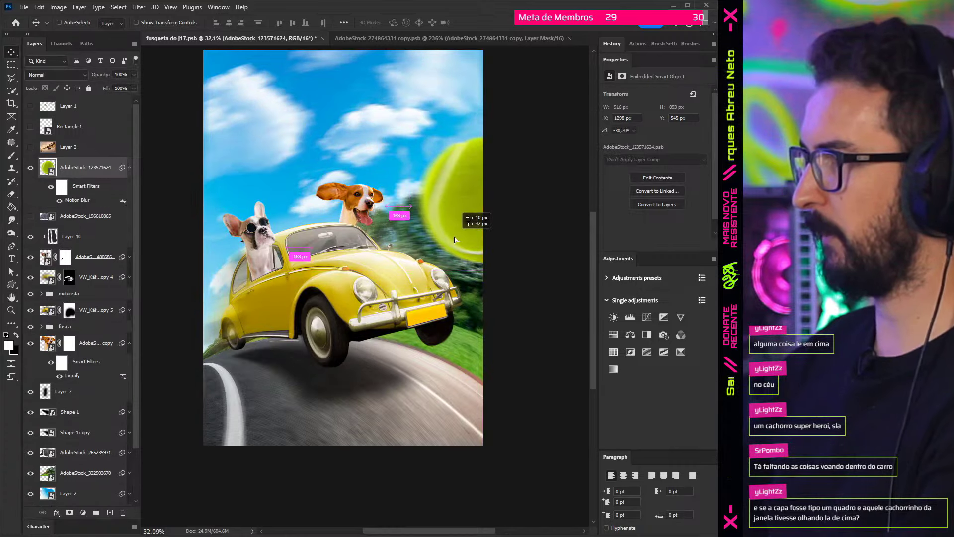
key("shift+Left")
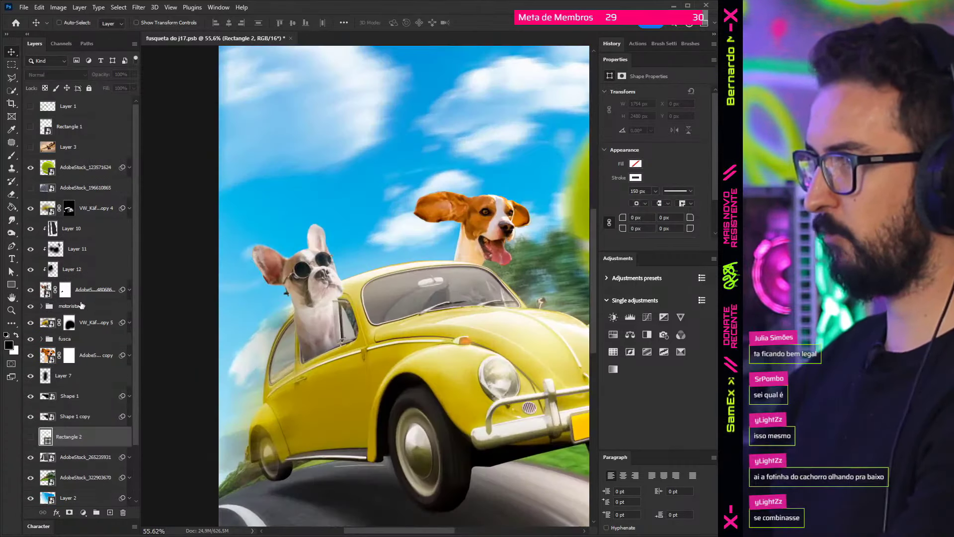
left_click(87, 290)
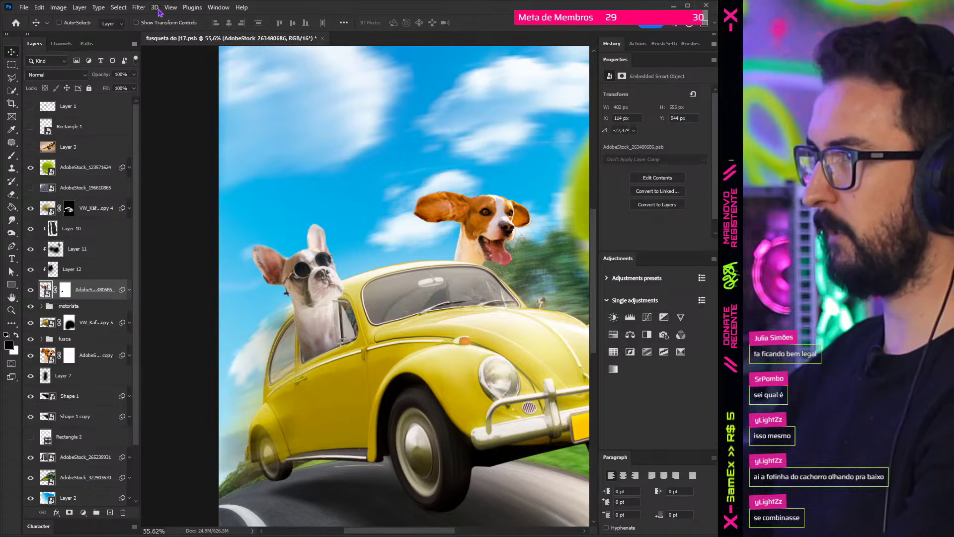
Step: Use Liquify to push the bulldog's ear into a new shape
key("ctrl+shift+x")
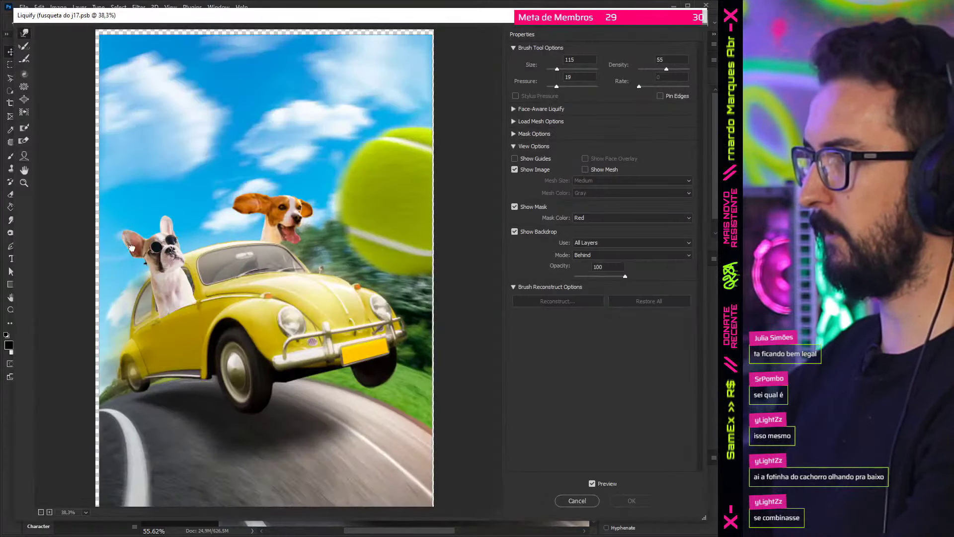
scroll(132, 248, "up", 5)
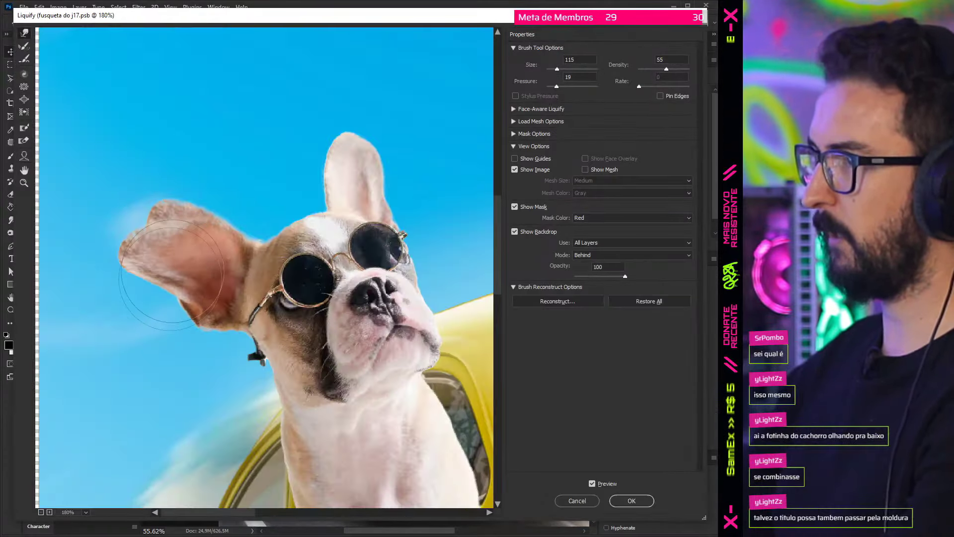
mouse_move(171, 273)
left_mouse_down()
mouse_move(159, 318)
mouse_move(142, 298)
left_mouse_up()
key("Return")
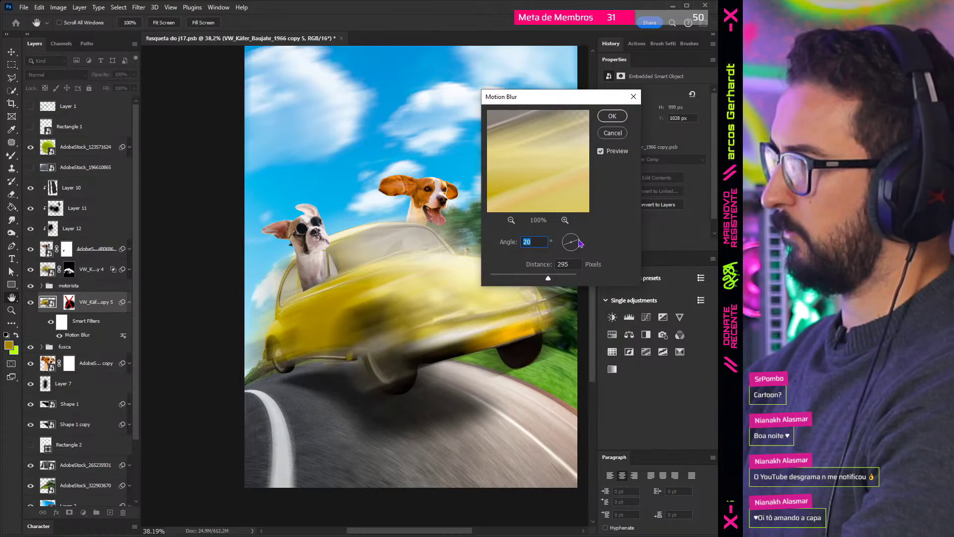
Step: Apply the 15° motion blur to the car copy and duplicate it for transforming
type("15")
key("Return")
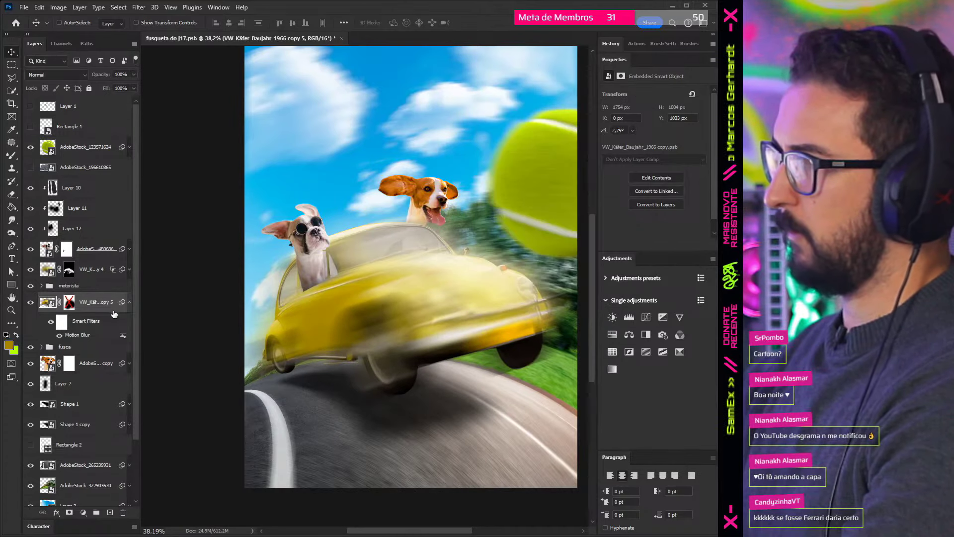
key("ctrl+j")
key("ctrl+t")
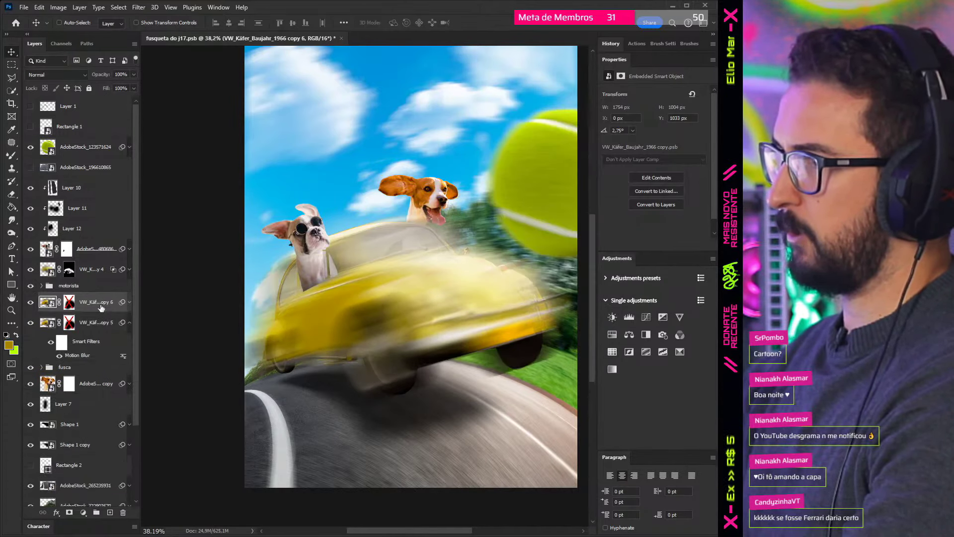
Step: Warp the duplicated blurred Beetle's mesh to follow the car's body shape
left_click(447, 23)
left_click_drag(245, 486, 251, 394)
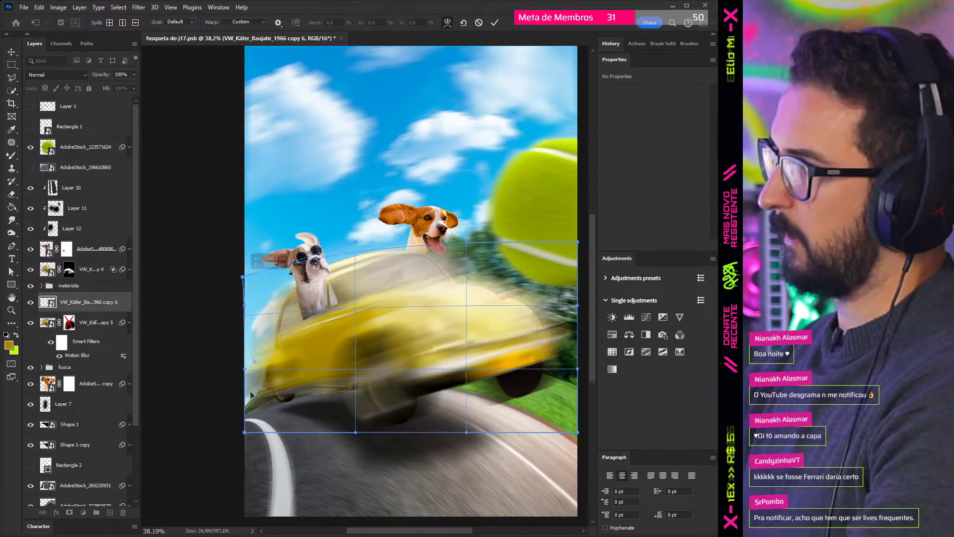
left_click_drag(244, 435, 354, 406)
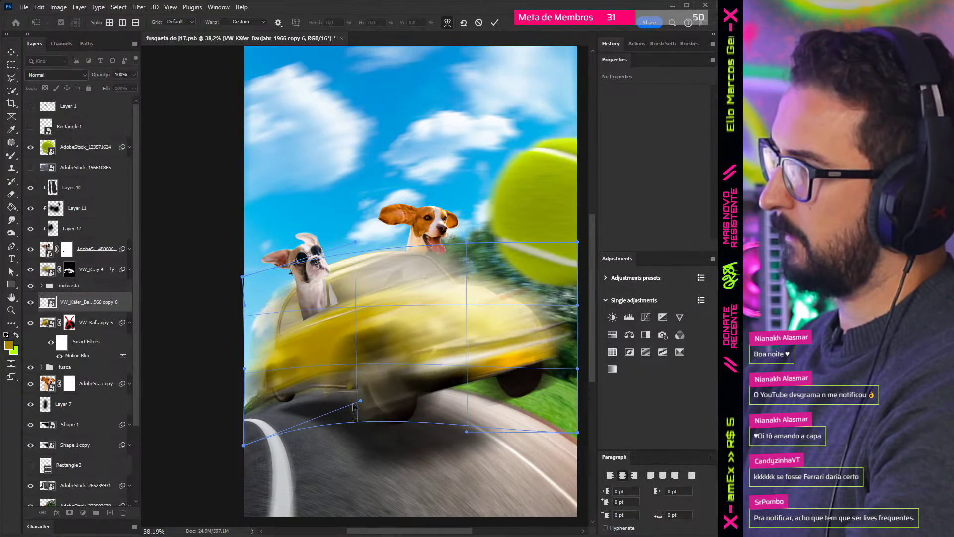
left_click_drag(371, 277, 366, 273)
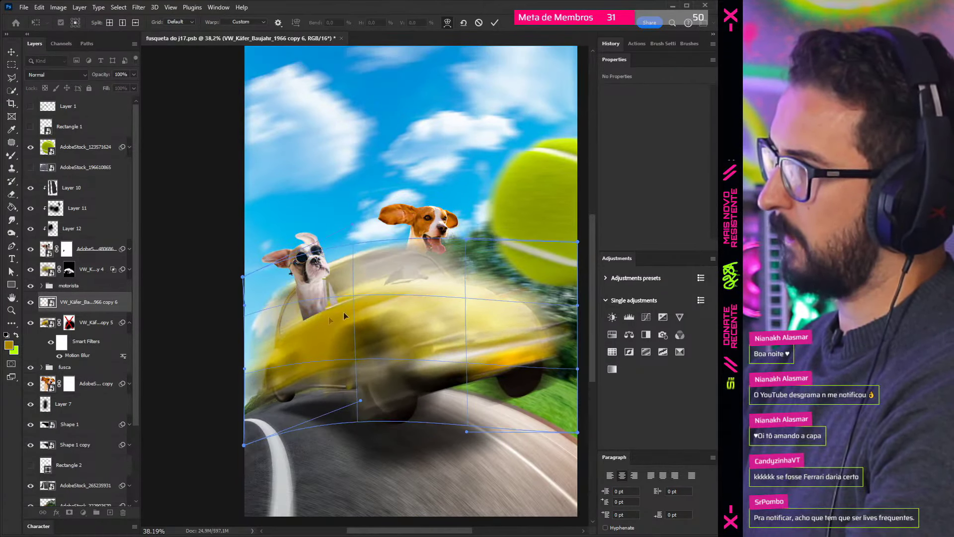
left_click_drag(345, 315, 349, 303)
left_click_drag(243, 276, 243, 284)
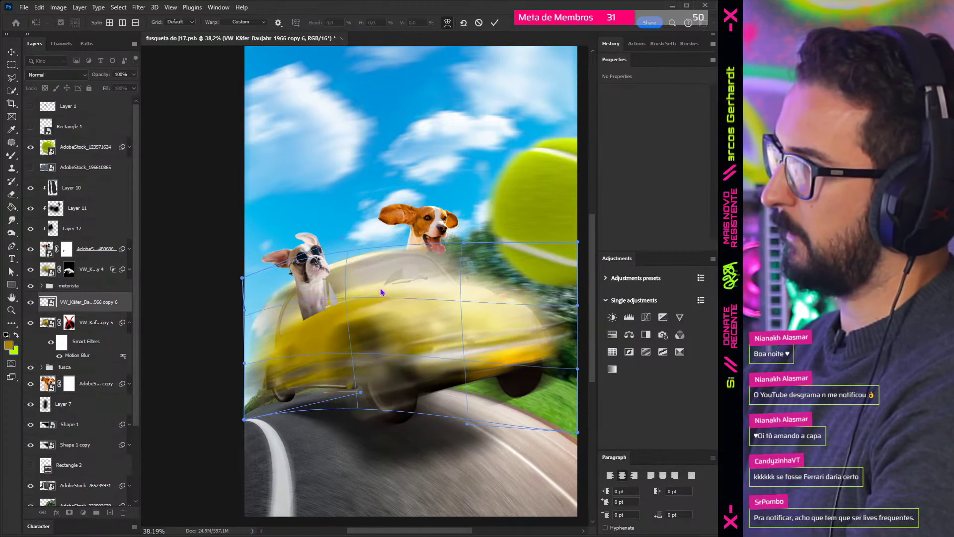
left_click_drag(380, 287, 380, 282)
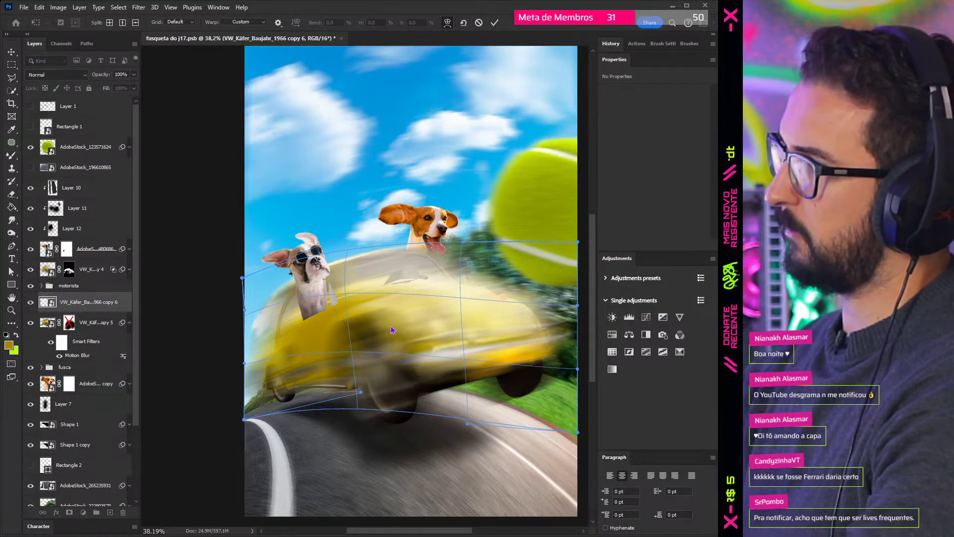
key("Return")
Step: Add a layer mask to the warped car copy and ready the brush
key("b")
right_click(457, 298)
key("Escape")
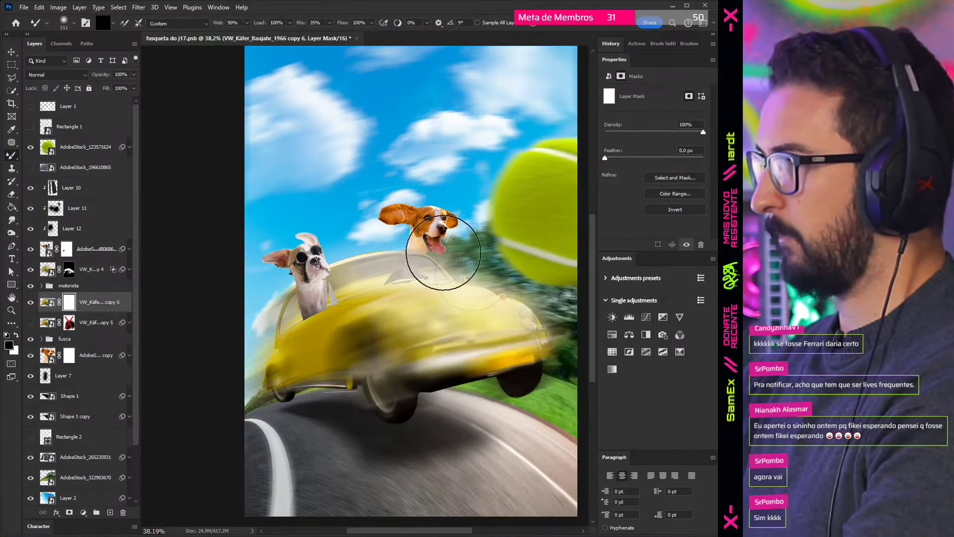
Step: Paint the masks to reveal the sharp bumper, headlight, side window and door
mouse_move(566, 336)
left_mouse_down()
mouse_move(481, 293)
mouse_move(354, 344)
left_mouse_up()
left_click_drag(364, 290, 336, 331)
right_click(350, 305, "alt")
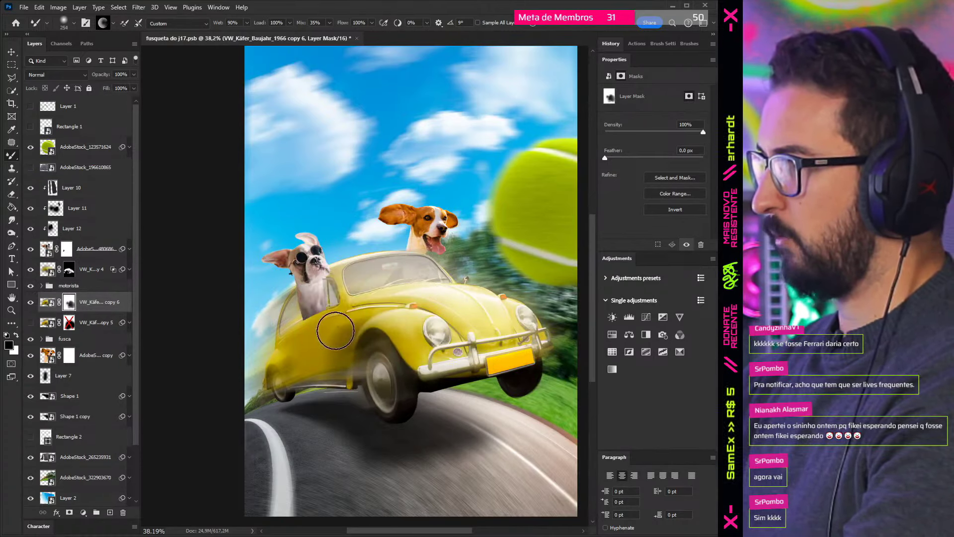
key("shift+b")
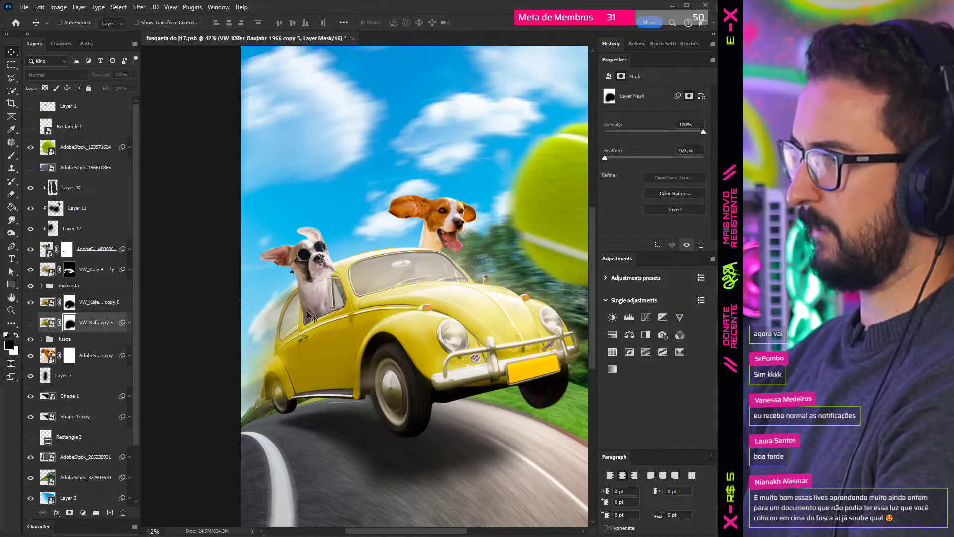
scroll(373, 365, "down", 2)
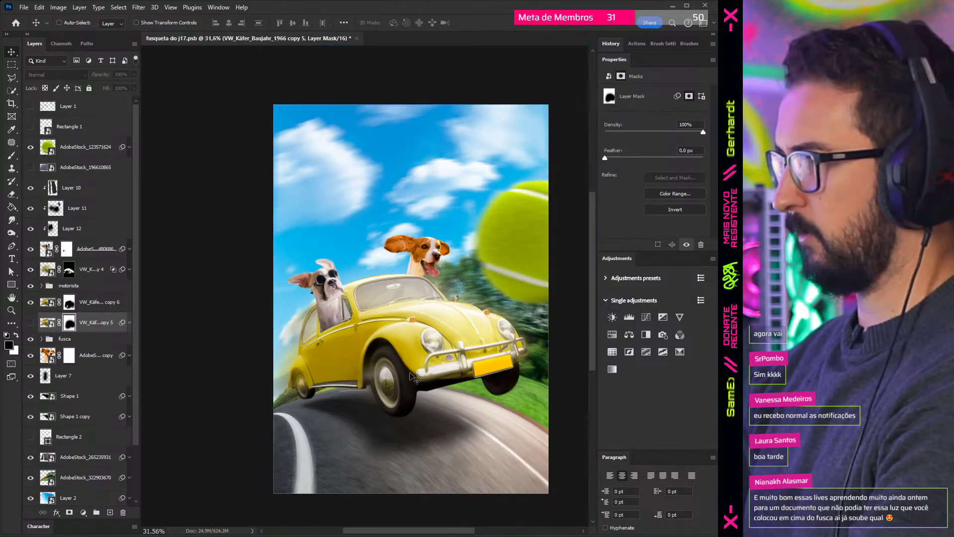
left_click_drag(441, 358, 428, 357)
scroll(431, 359, "up", 1)
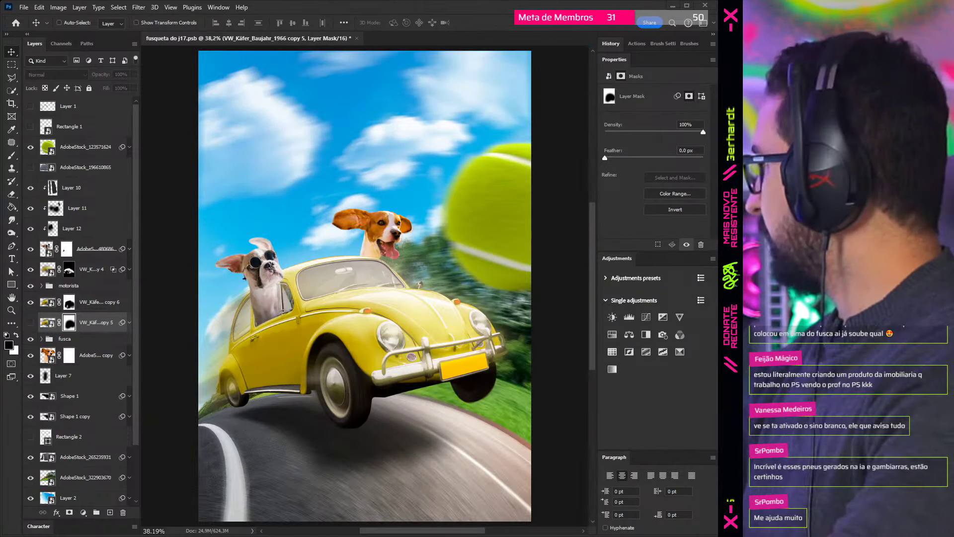
left_click(71, 187)
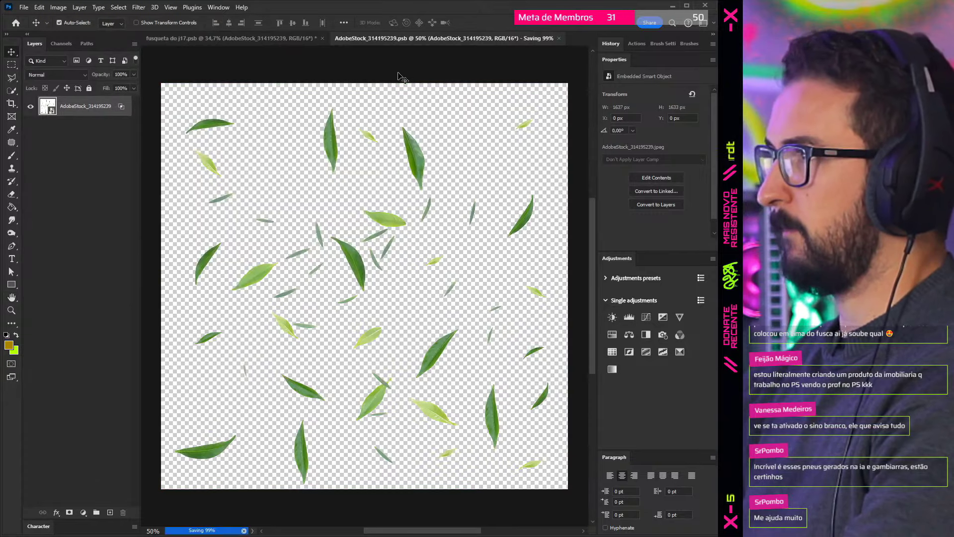
Step: Motion-blur the leaves, mask the darkened bulldog copy, and clear shading from its head
key("Return")
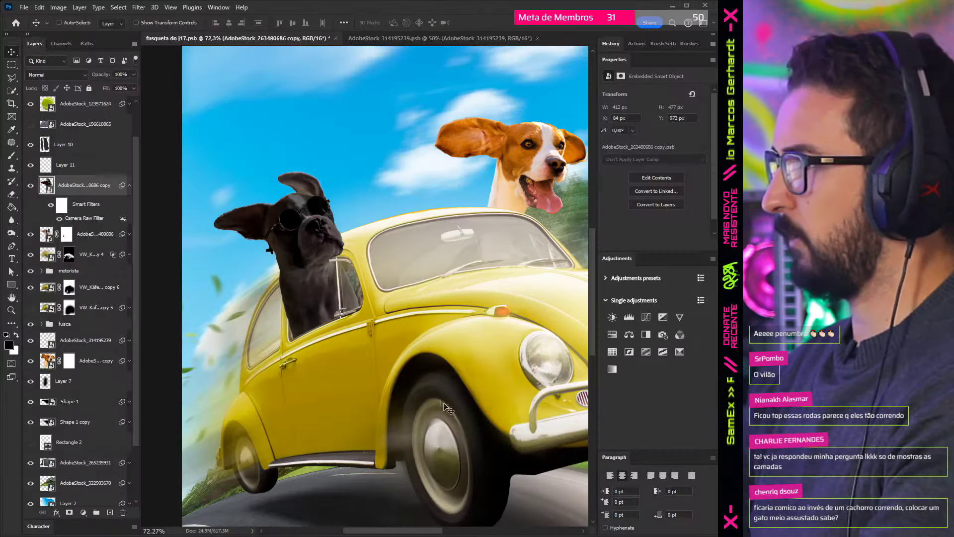
left_click(69, 511)
key("b")
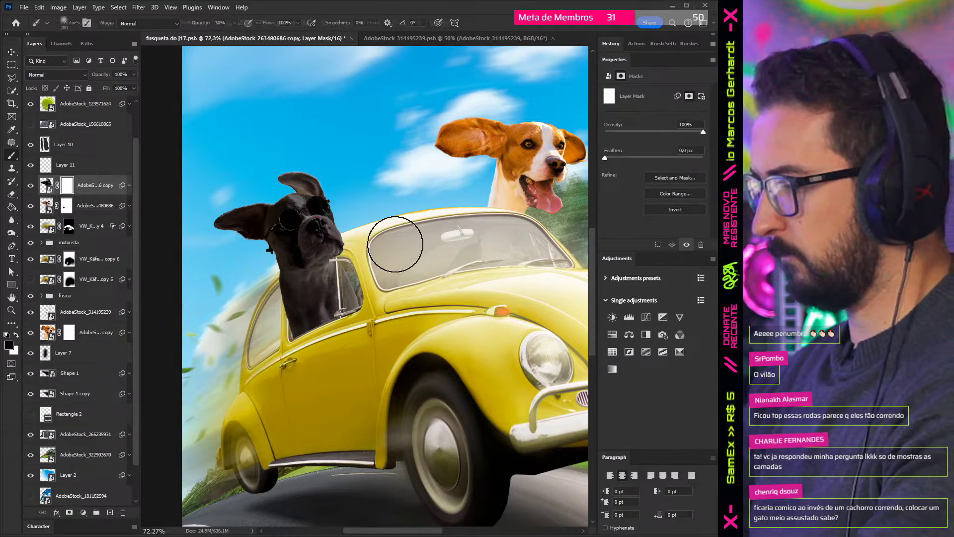
scroll(395, 243, "up", 2)
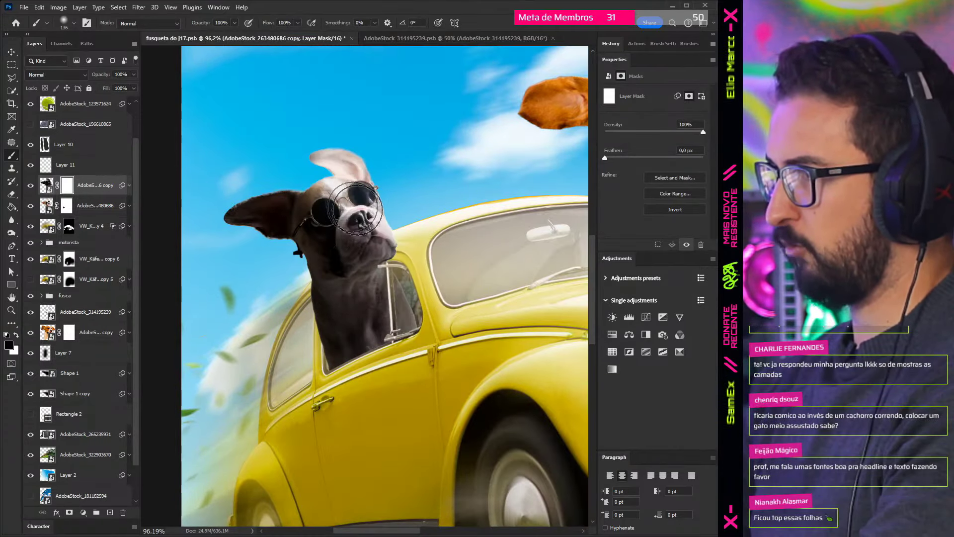
left_click_drag(356, 208, 246, 241)
Step: Lighten the bulldog's neck shading with a smaller brush at 30% strength
key("bracketleft")
key("bracketleft")
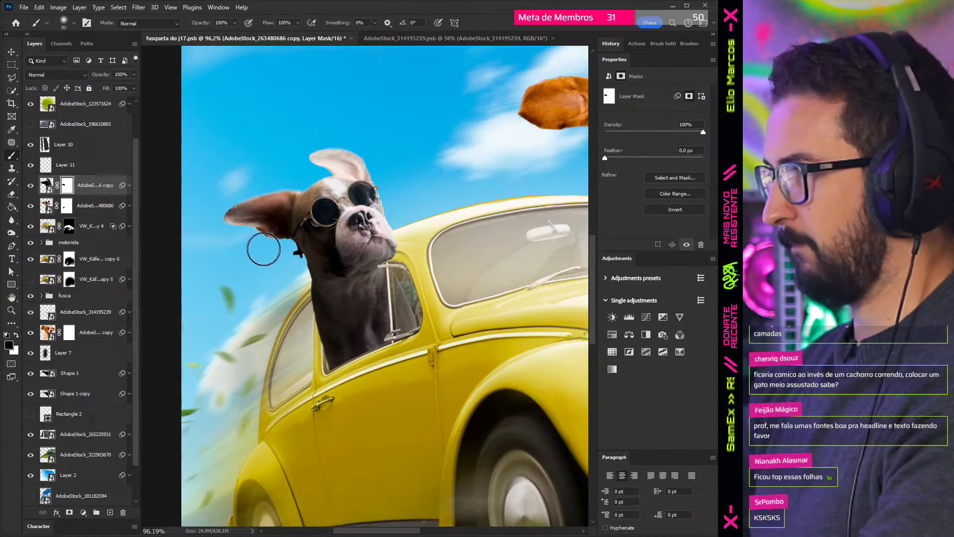
scroll(289, 265, "up", 2)
key("3")
left_click_drag(329, 298, 348, 286)
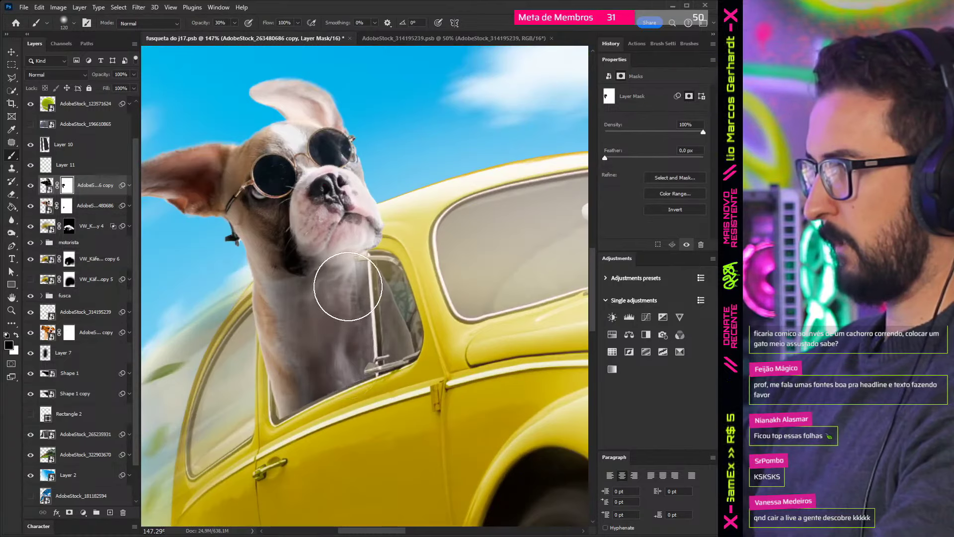
scroll(342, 348, "down", 3)
scroll(342, 348, "down", 1)
key("v")
left_click(403, 297, "ctrl")
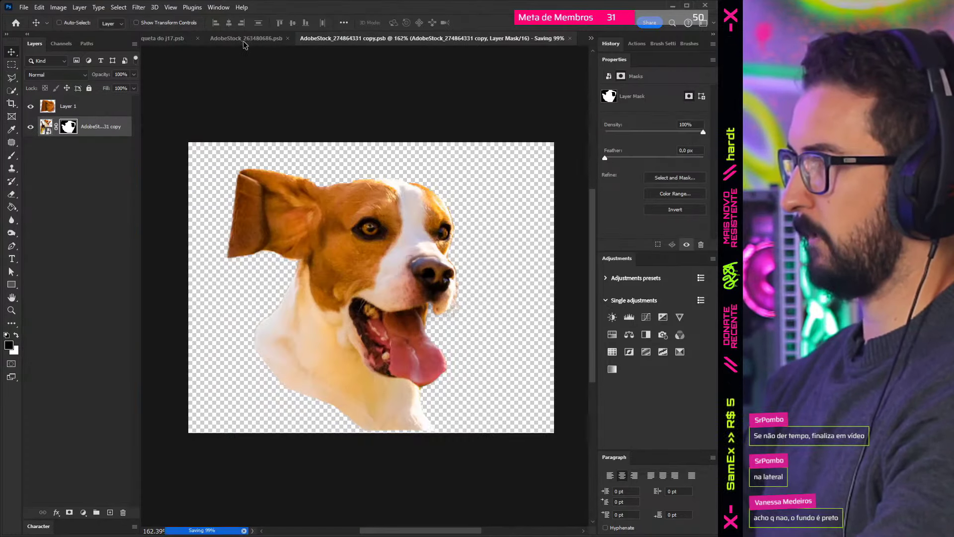
Step: Confirm the rotated beagle ear, save the smart object, and return to the full poster
key("ctrl+Tab")
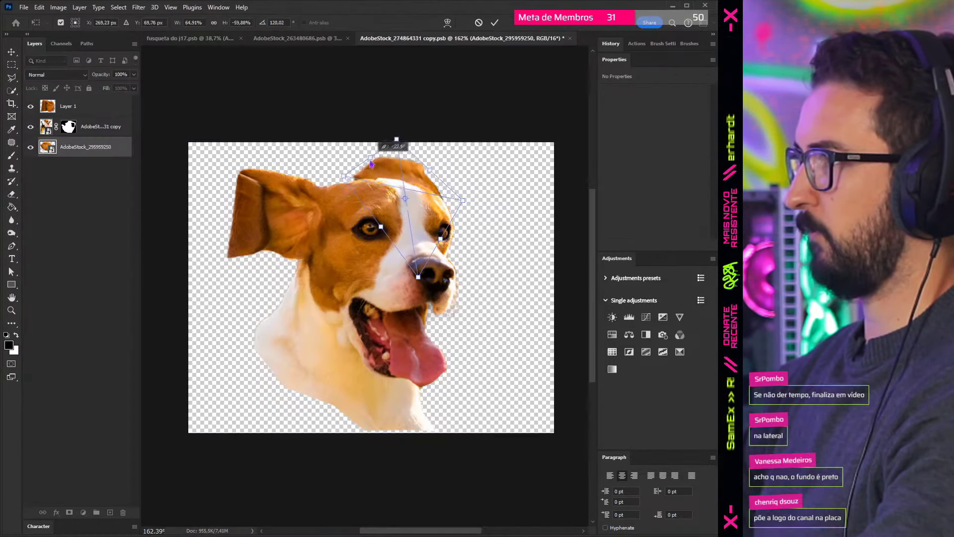
key("Return")
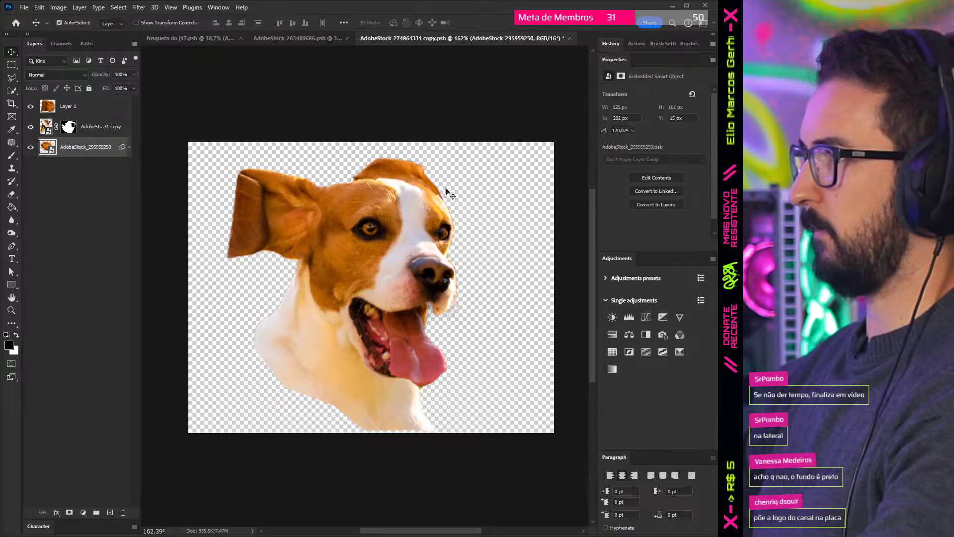
key("ctrl+s")
key("ctrl+Tab")
key("ctrl+0")
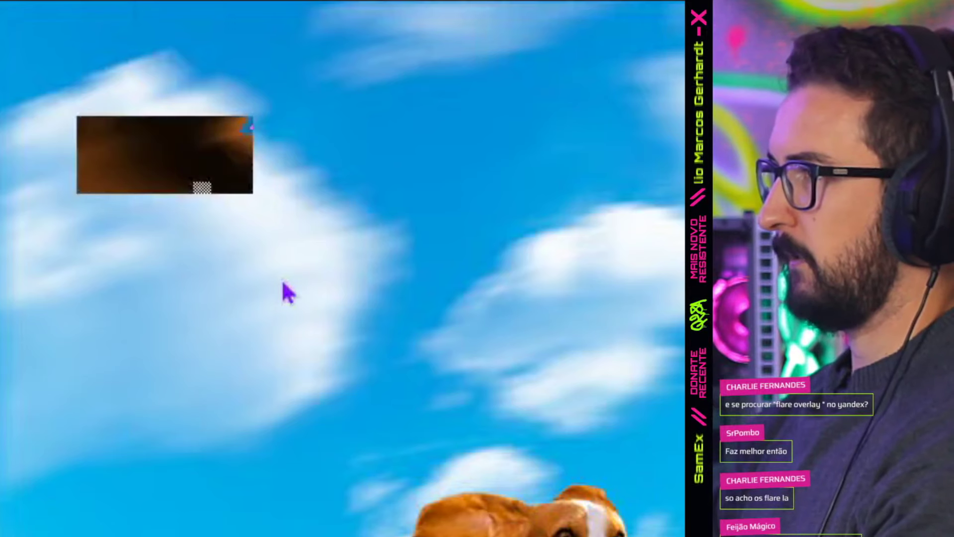
Step: Type AVOCADOS as the title, make two copies below, and change the third to ORGANIC
type("AVOCADO")
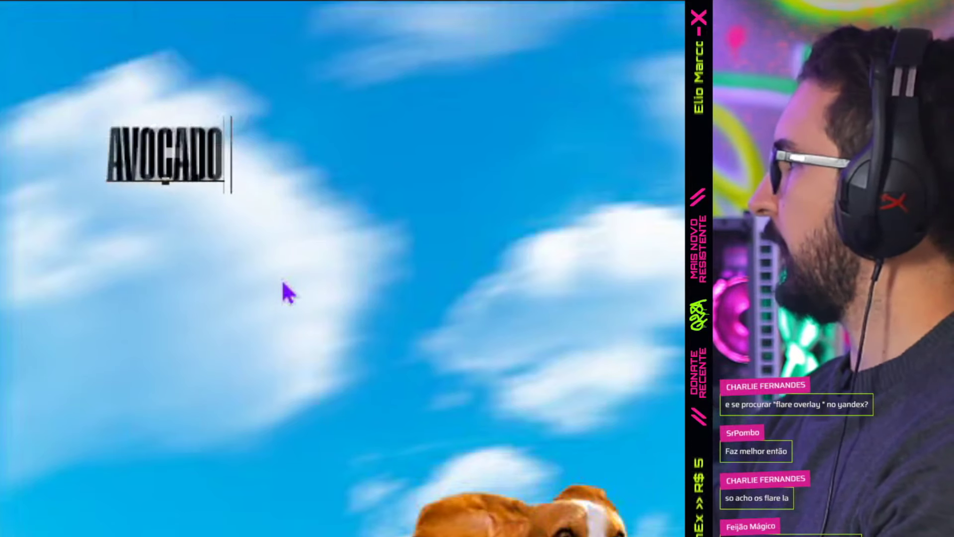
type("S")
key("ctrl+Return")
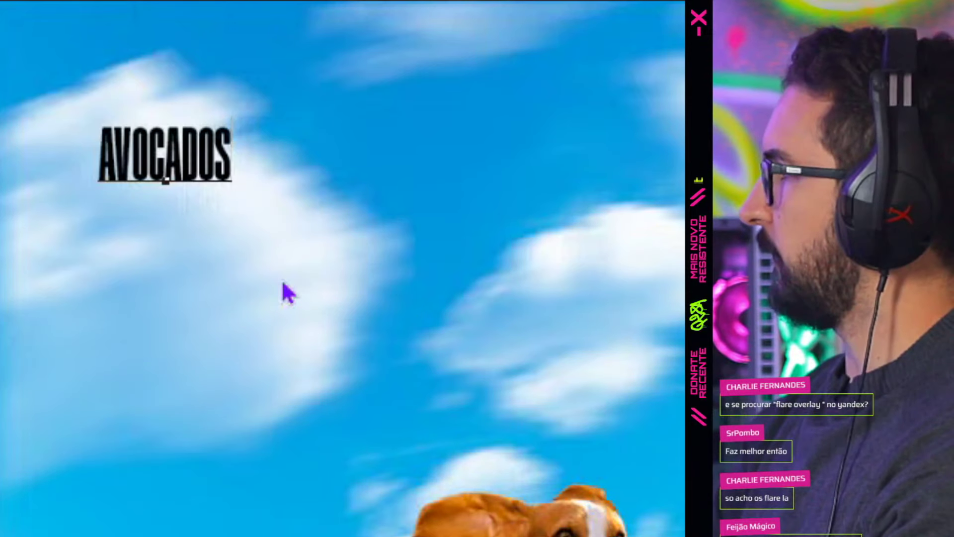
left_click_drag(282, 283, 374, 289)
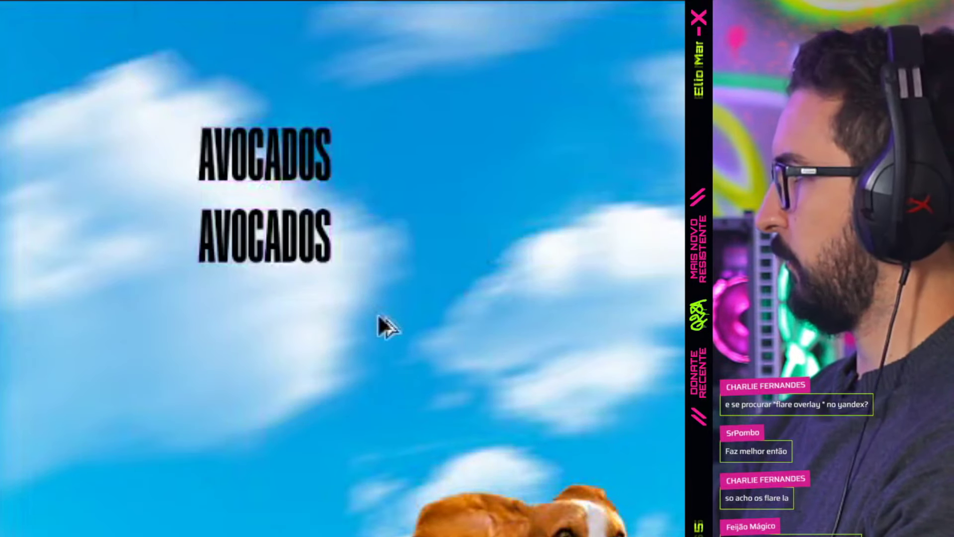
left_click_drag(364, 342, 366, 407)
double_click(273, 317)
type("ORGANIC")
key("ctrl+Return")
Step: Trim the second line to AVOCADO, move it below the car, and duplicate ORGANIC beneath itself
left_click(325, 236)
key("BackSpace")
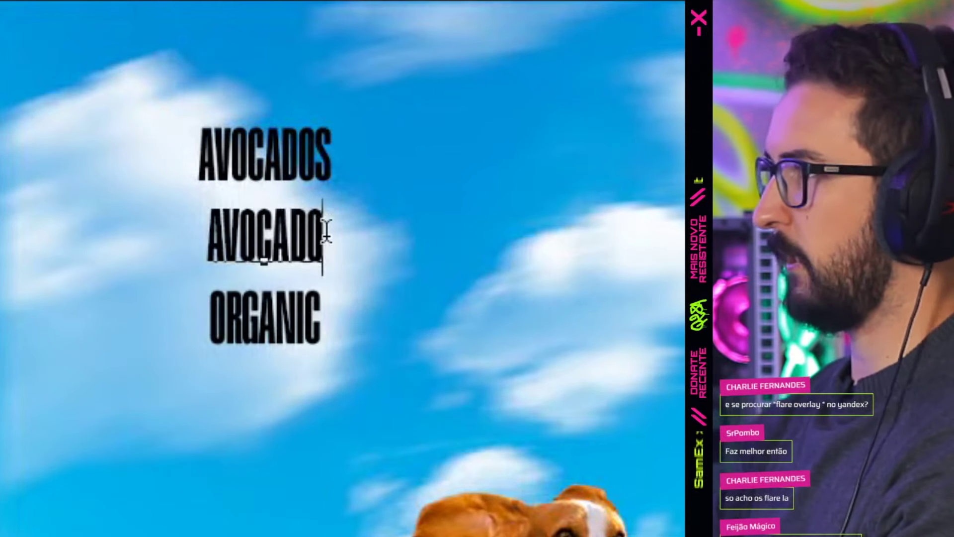
key("ctrl+Return")
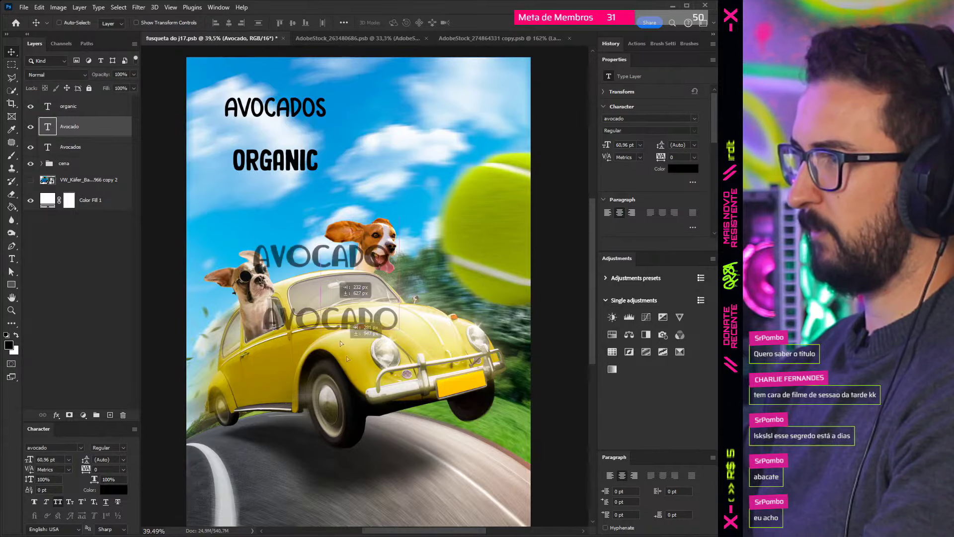
left_click_drag(327, 241, 359, 458)
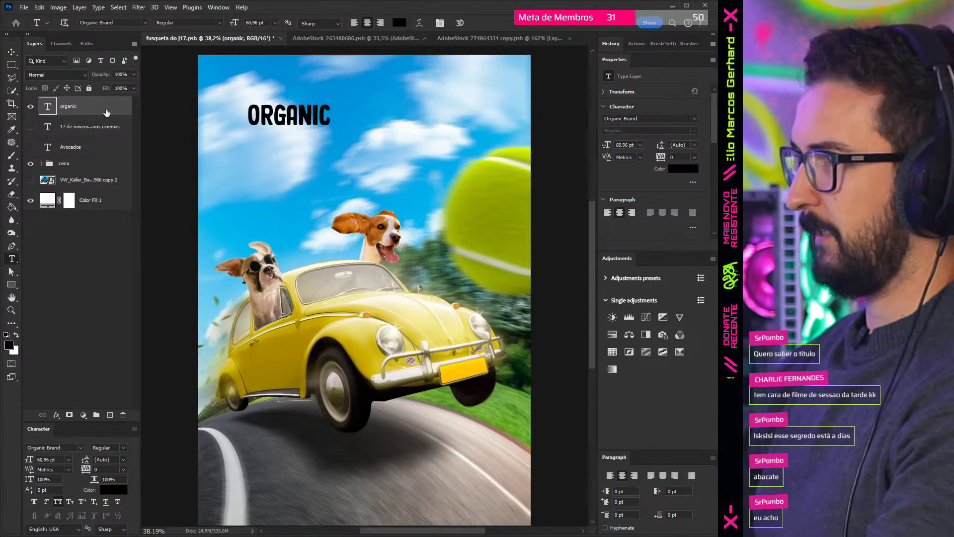
key("v")
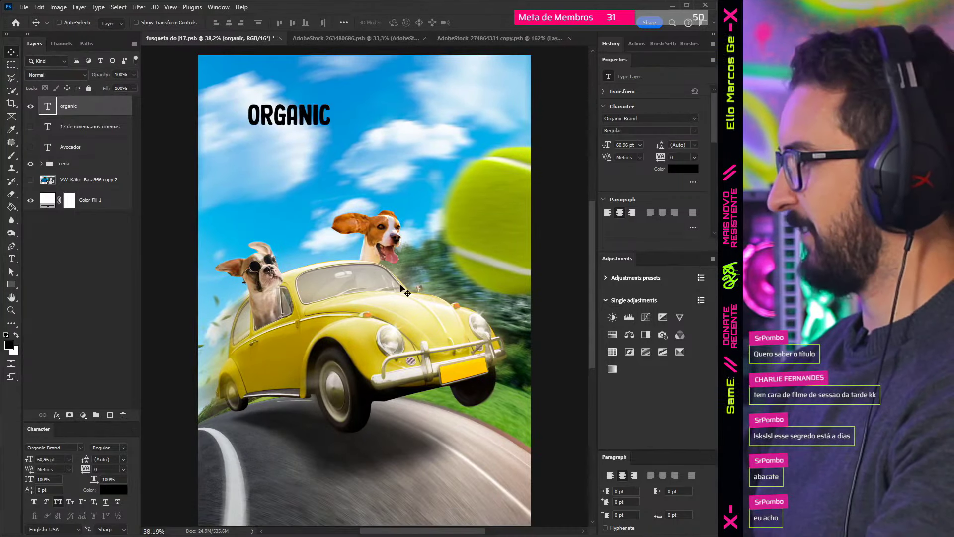
left_click_drag(336, 157, 332, 178)
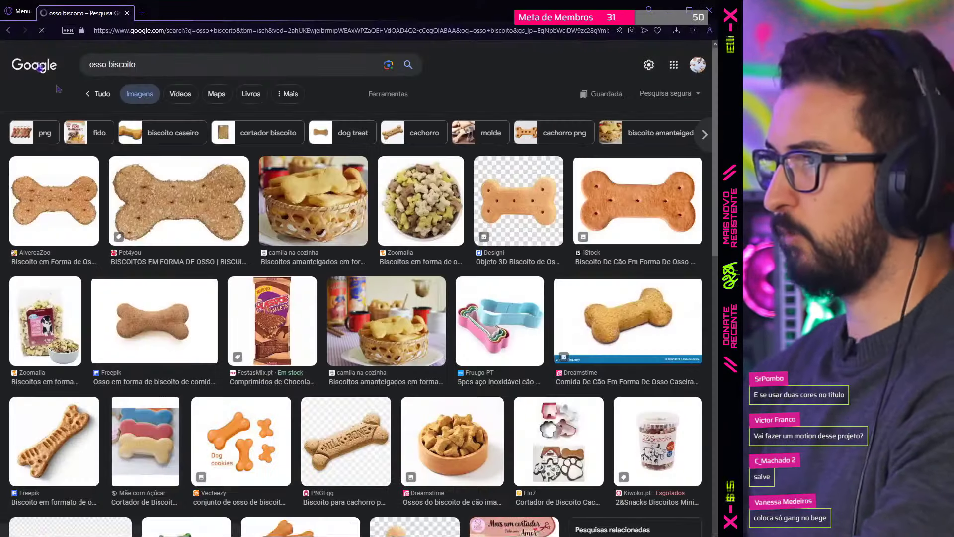
Step: Open the bowl of bone-shaped biscuits photo from the 'osso biscoito' Google Images results
left_click(562, 266)
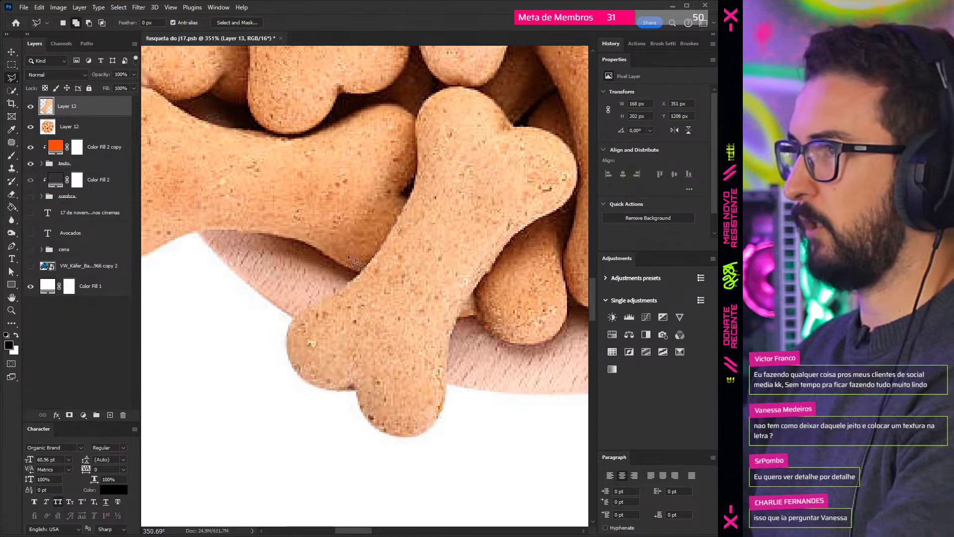
scroll(389, 297, "down", 5)
scroll(389, 296, "up", 5)
scroll(384, 287, "up", 3)
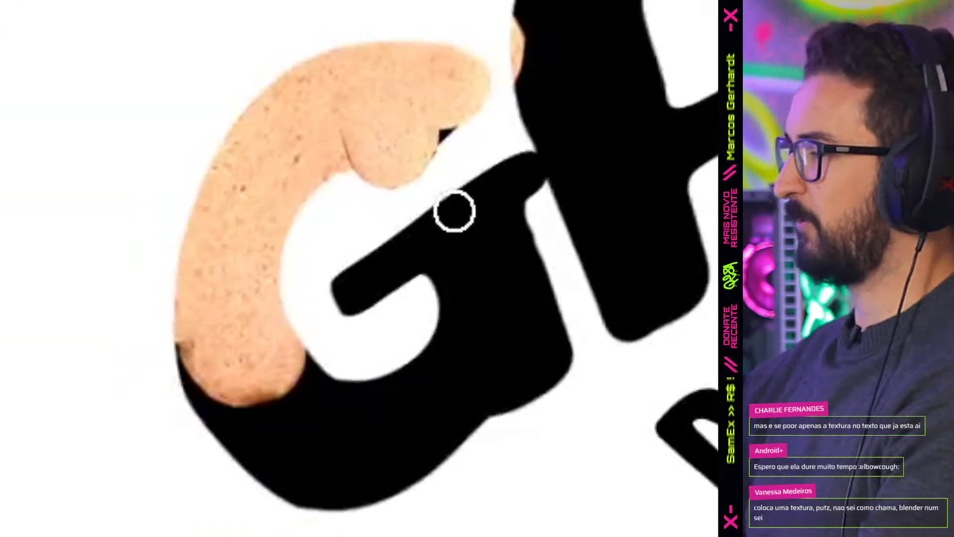
Step: Switch to the Move tool and pan across the gang title letters
key("v")
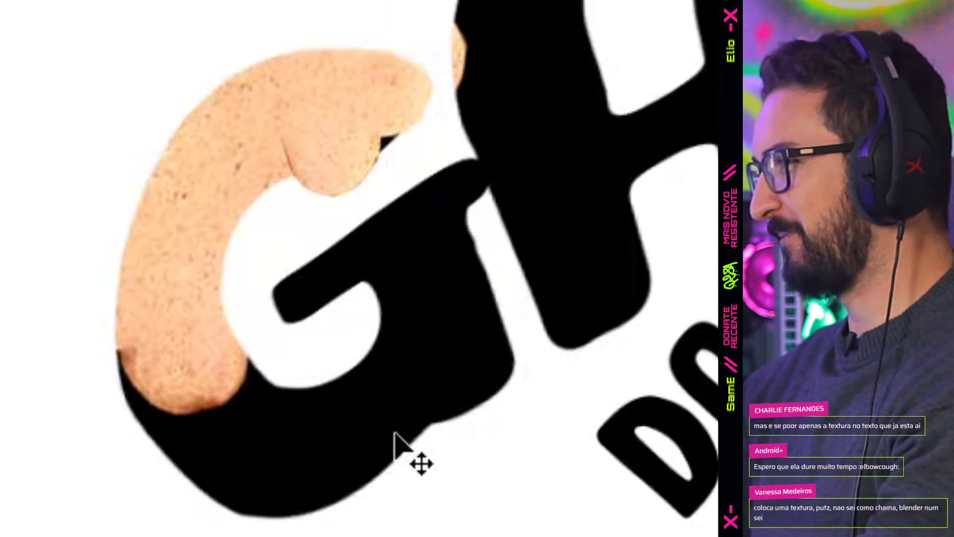
left_click_drag(394, 432, 338, 425)
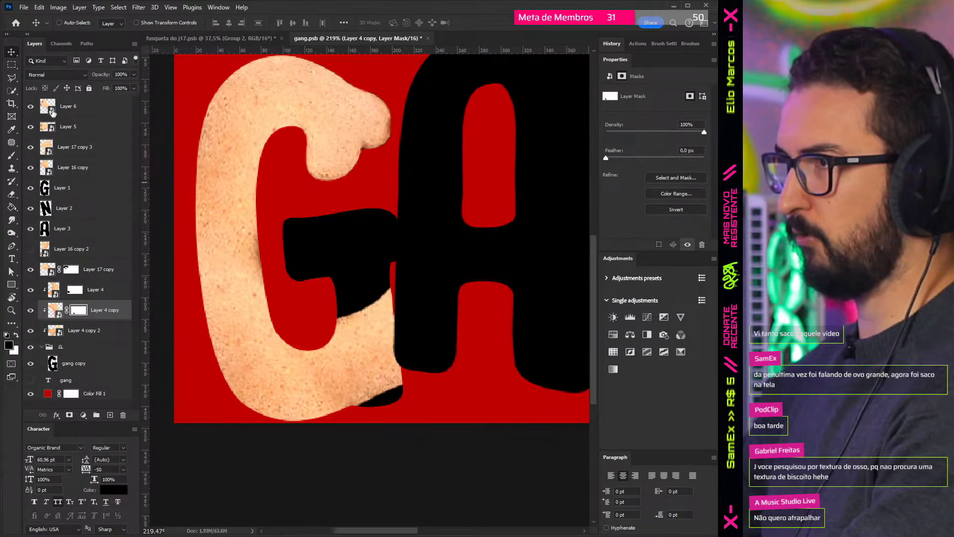
Step: Move the Layer 6 bone over the A and place it below Layer 16 copy 3
left_click(68, 107)
mouse_move(319, 186)
left_mouse_down()
mouse_move(495, 196)
mouse_move(551, 127)
left_mouse_up()
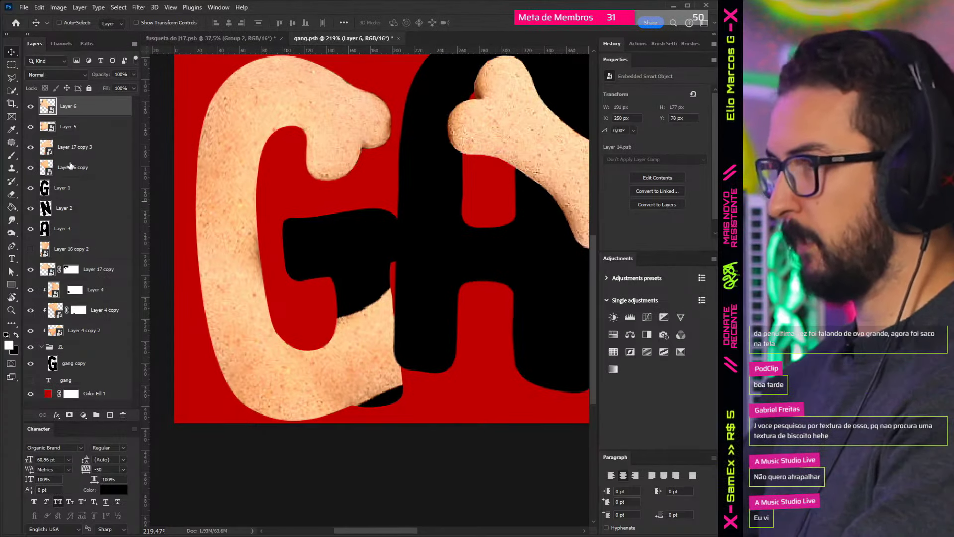
left_click(98, 269)
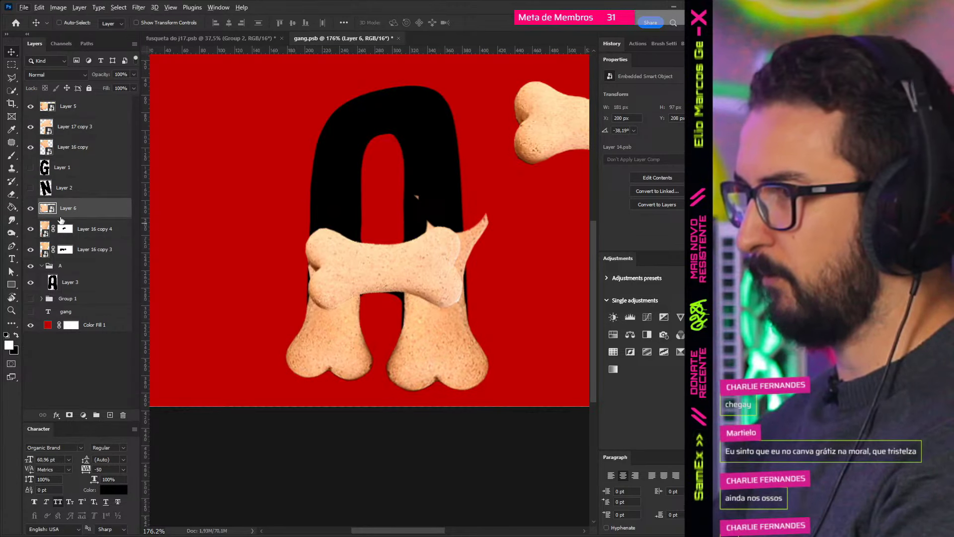
left_click_drag(60, 219, 70, 255)
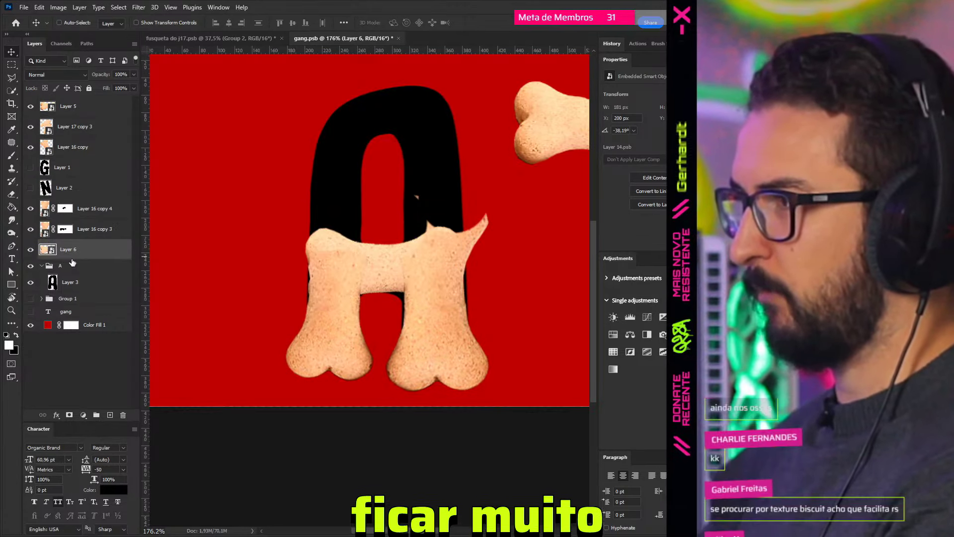
Step: Add a layer mask to the crossbar bone and brush it to blend into the A's legs
left_click(69, 415)
key("b")
key("x")
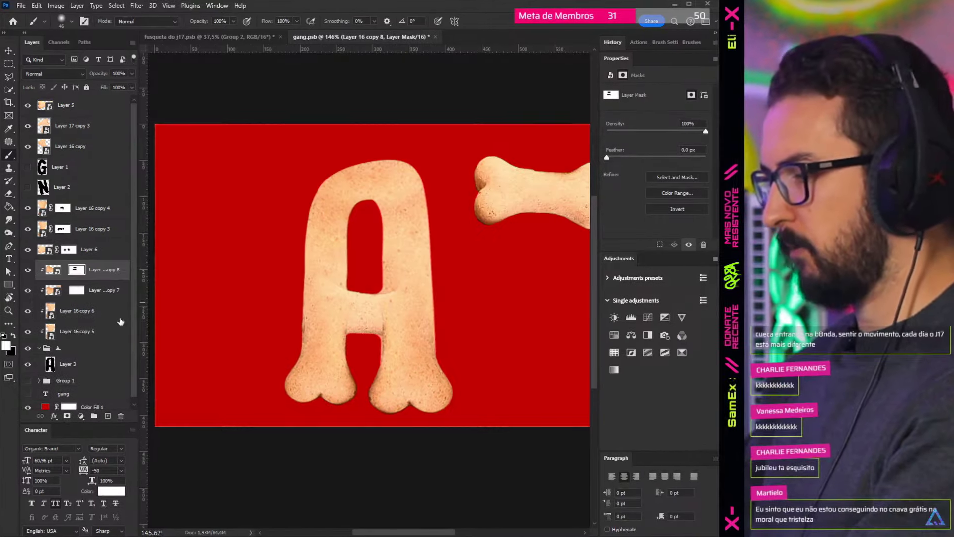
left_click(59, 279)
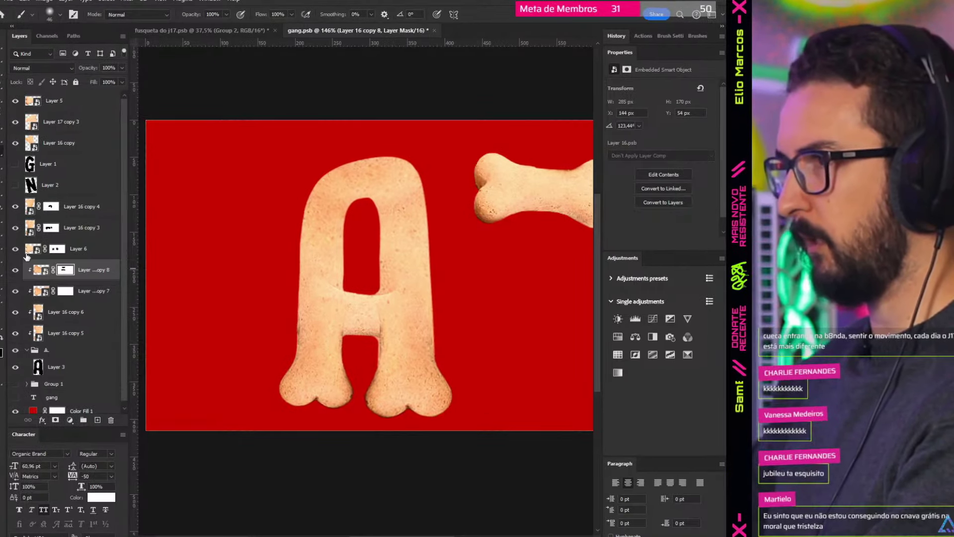
scroll(349, 299, "up", 3)
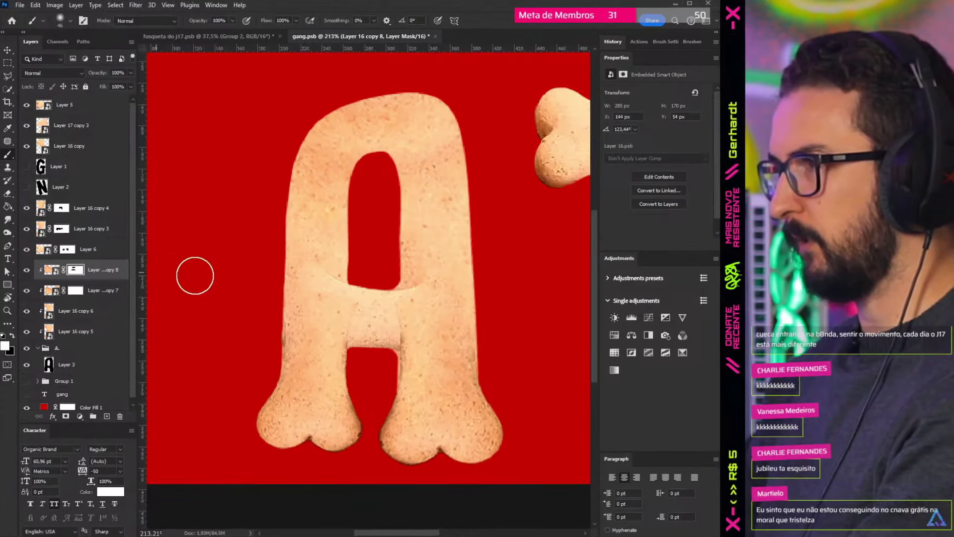
left_click(67, 249)
left_click_drag(350, 308, 383, 323)
key("ctrl+z")
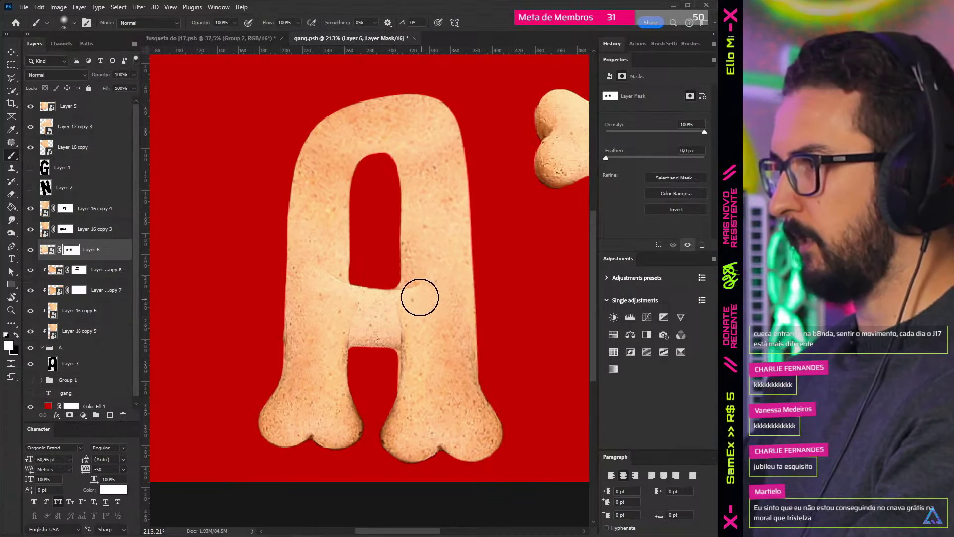
key("x")
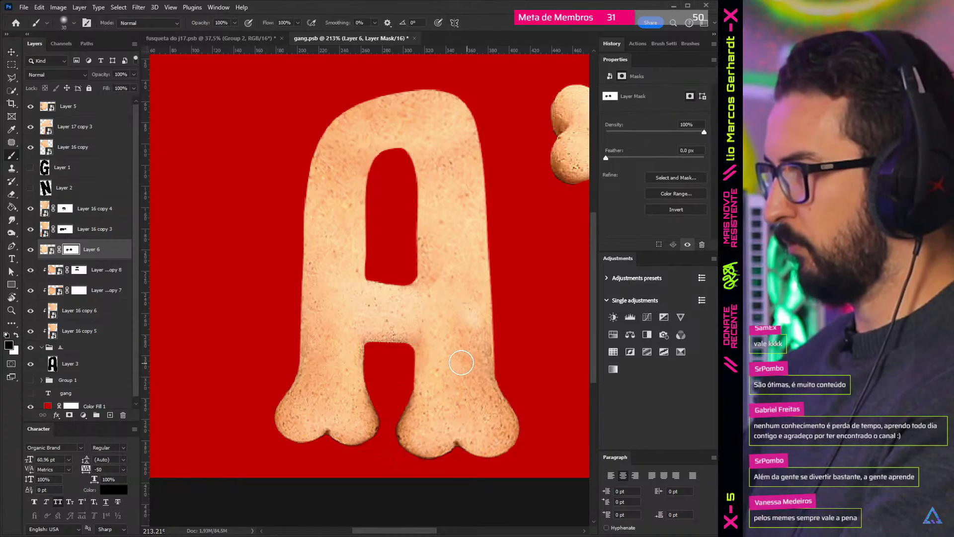
scroll(456, 355, "down", 1)
Step: Resize the Layer 16 copy 7 piece to fit the A
key("v")
left_click(55, 291)
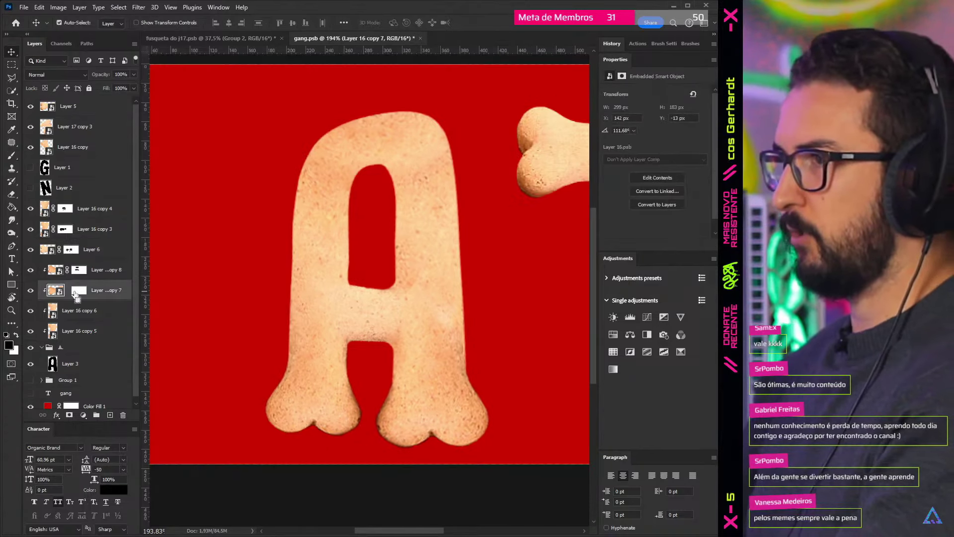
key("ctrl+t")
left_click_drag(507, 191, 436, 252)
key("Return")
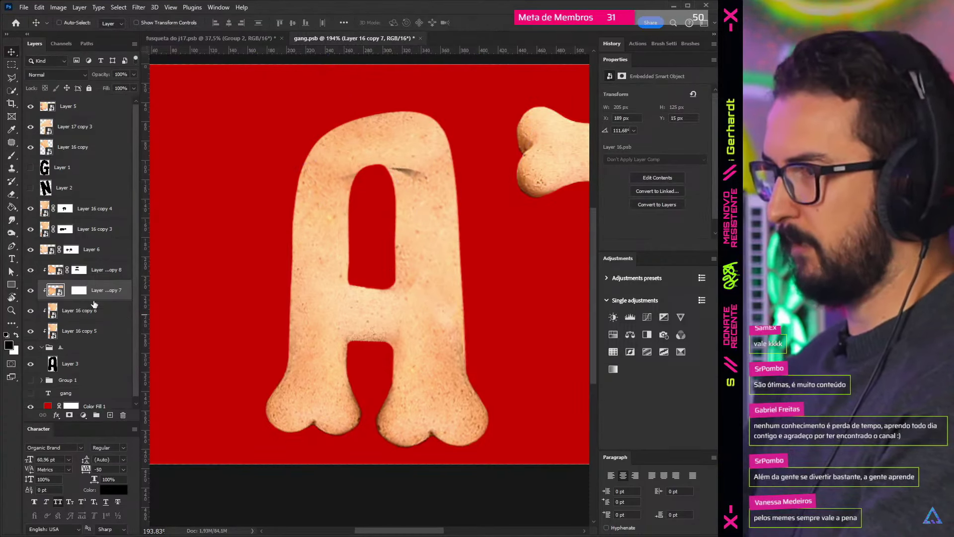
Step: Try shrinking the Layer 16 copy 8 top piece, undo it, and give it a layer mask
left_click(338, 205, "ctrl")
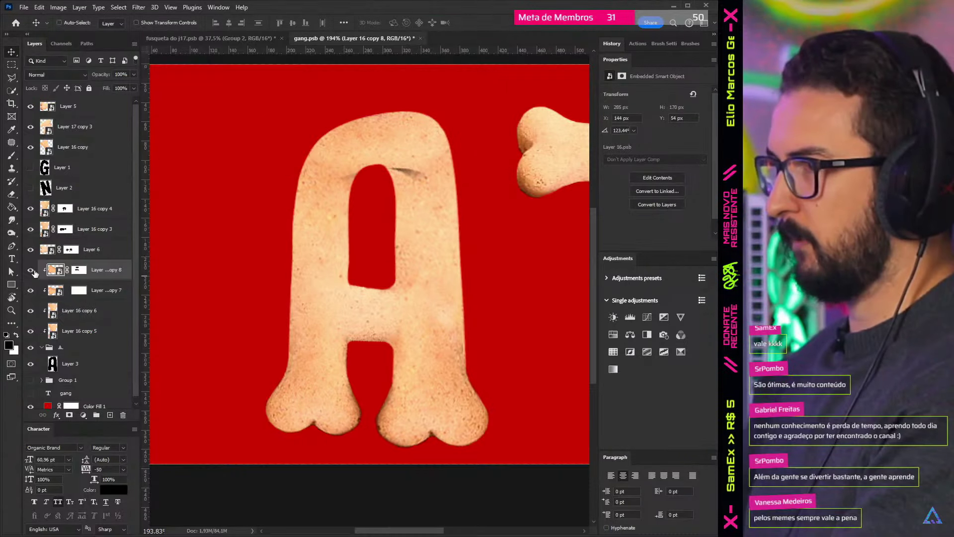
left_click(31, 269)
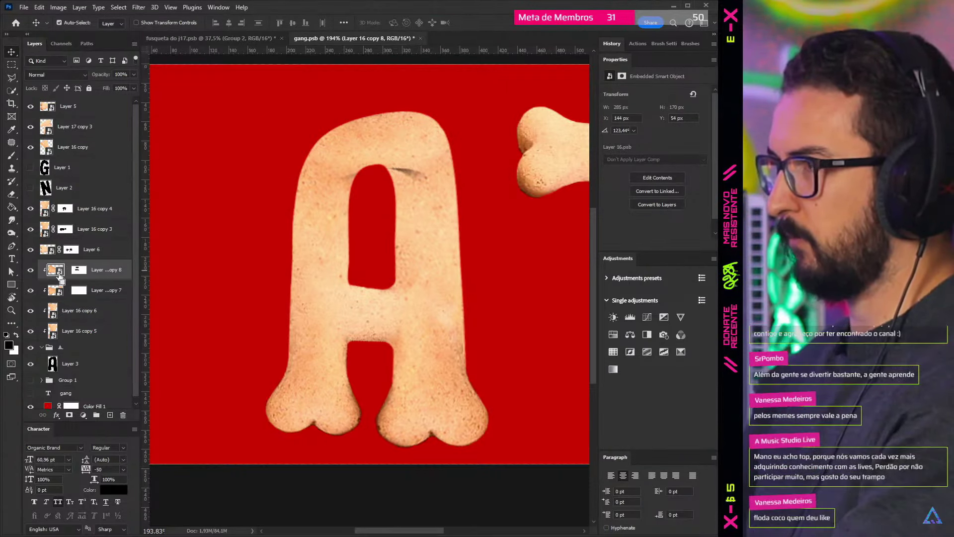
key("ctrl+t")
mouse_move(422, 369)
left_mouse_down()
mouse_move(395, 247)
mouse_move(366, 256)
mouse_move(361, 244)
mouse_move(376, 245)
left_mouse_up()
key("Return")
key("ctrl+z")
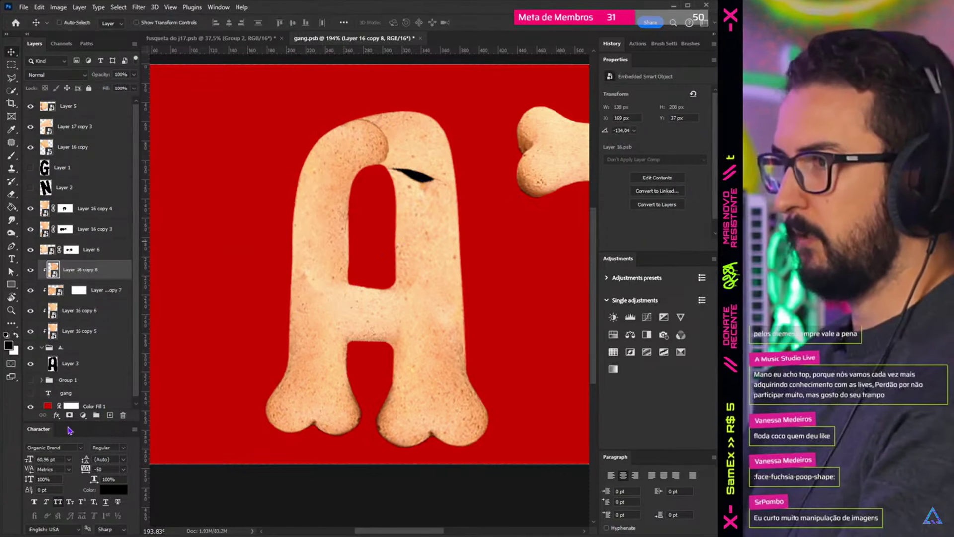
left_click(69, 414)
key("b")
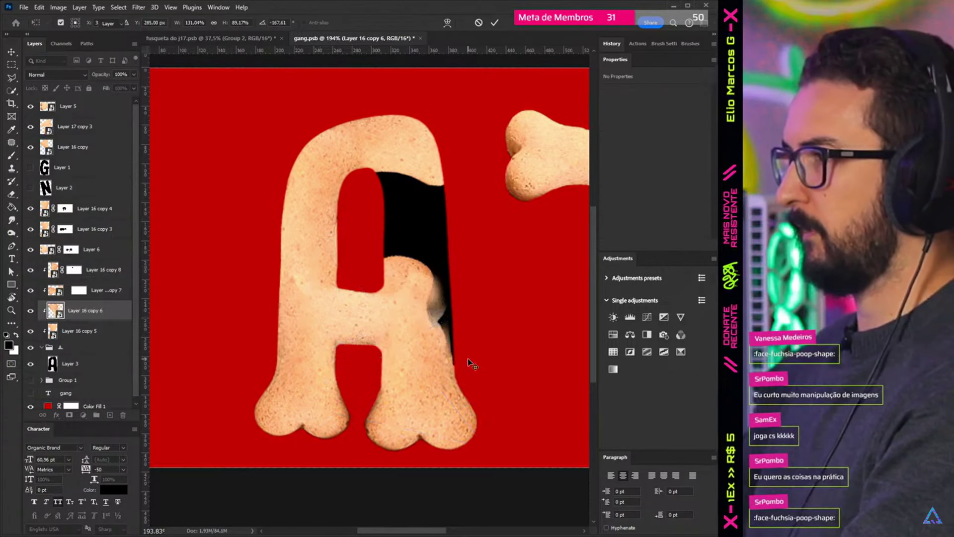
Step: Duplicate a bone piece inside the A, stretch it, and rotate it to about 179°
left_click_drag(180, 311, 282, 357)
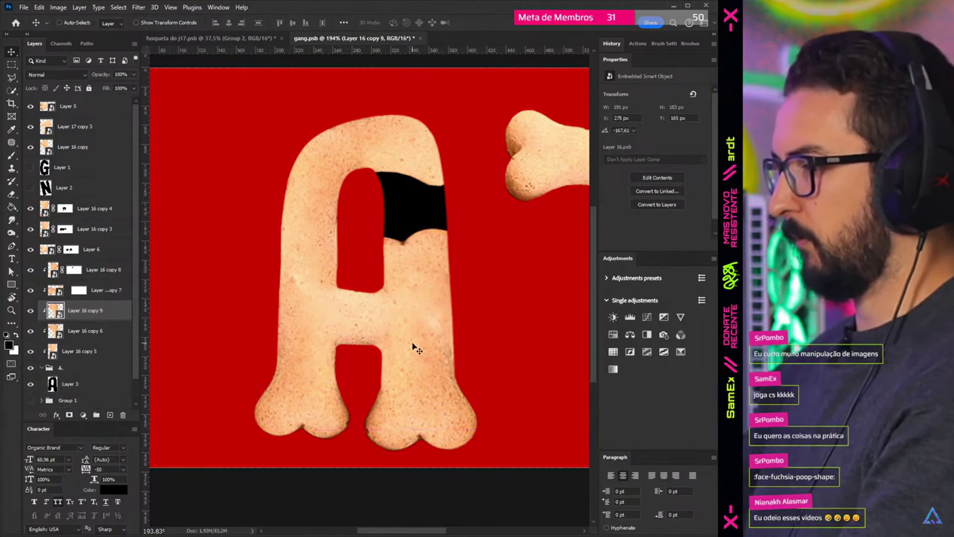
left_click_drag(419, 330, 420, 278)
key("ctrl+t")
mouse_move(526, 320)
left_mouse_down()
mouse_move(502, 322)
mouse_move(499, 290)
left_mouse_up()
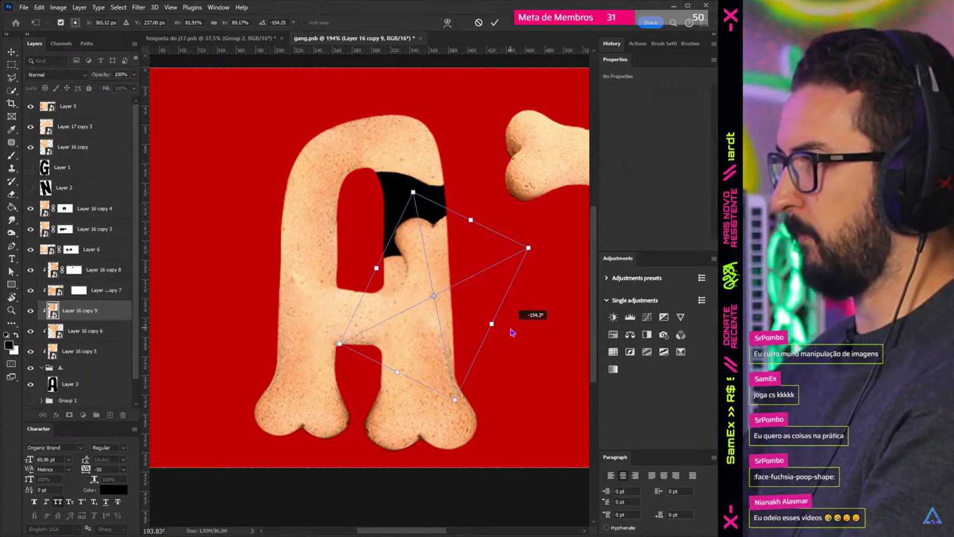
mouse_move(507, 370)
left_mouse_down()
mouse_move(534, 329)
mouse_move(454, 256)
mouse_move(466, 282)
left_mouse_up()
key("Return")
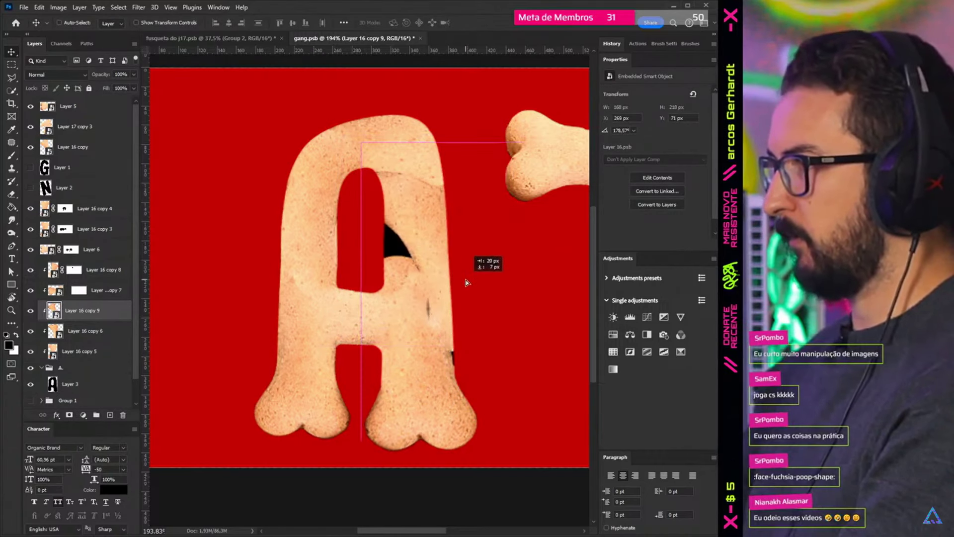
Step: Duplicate and flip that piece, then add a layer mask to the bone layer
key("ctrl+j")
key("ctrl+t")
right_click(455, 146)
left_click(473, 324)
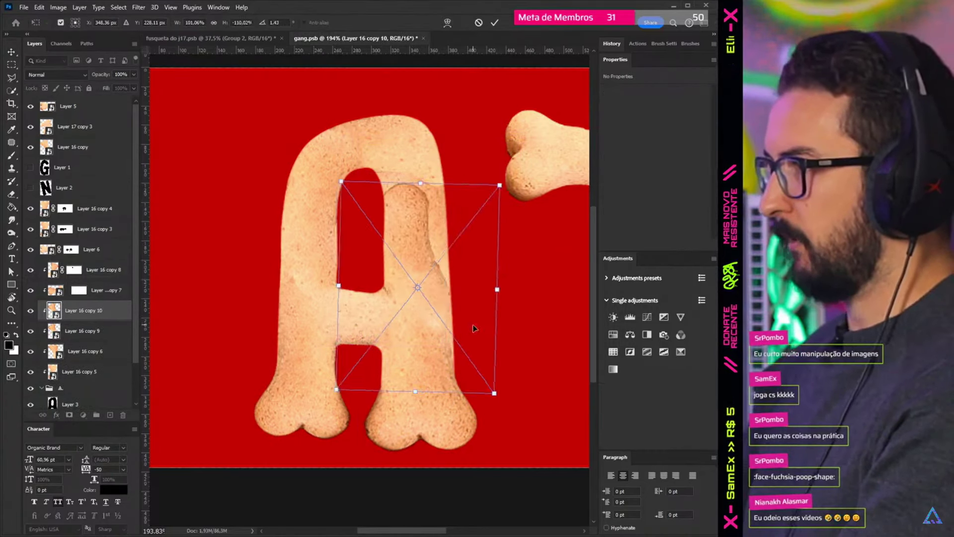
key("Return")
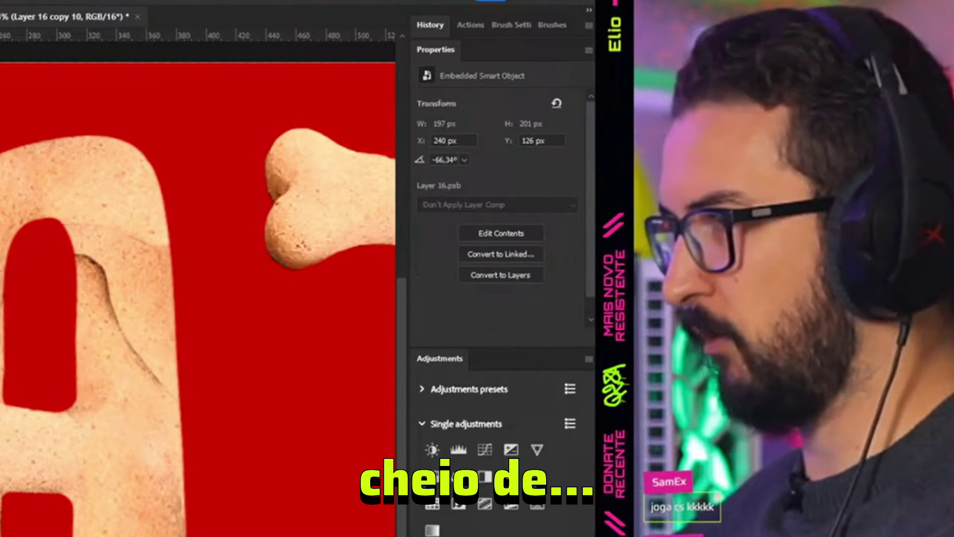
left_click(69, 414)
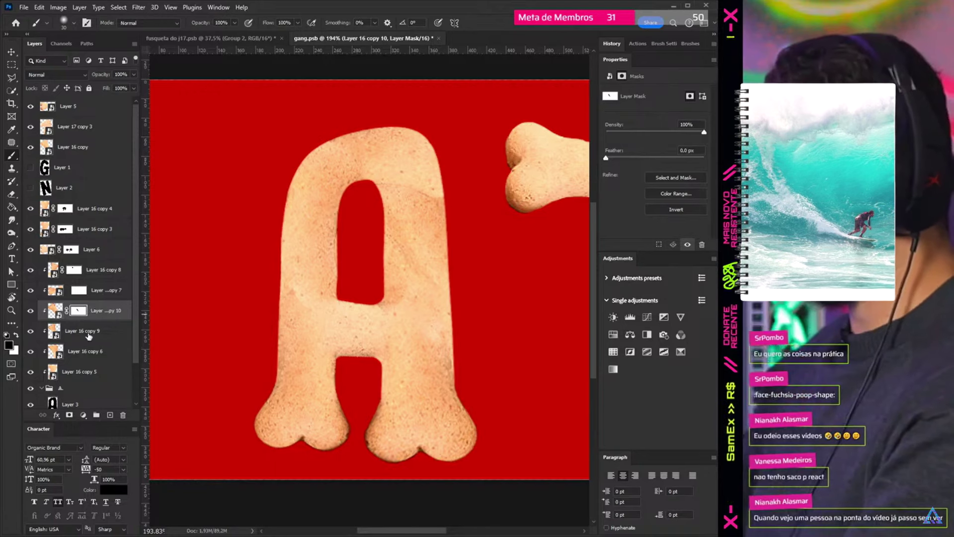
Step: Check the Layer 16 copy 7 piece by toggling it, then ready its mask for brushing
left_click(36, 332)
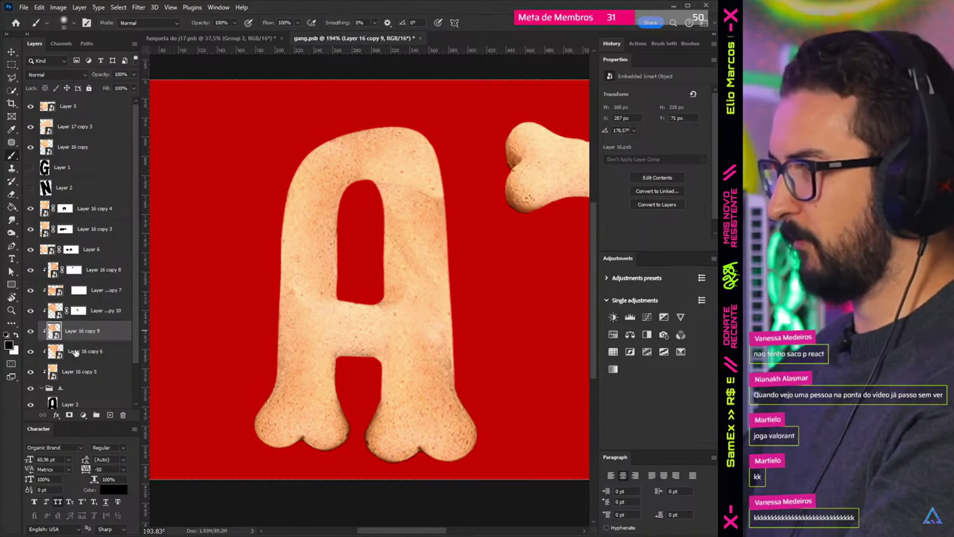
key("v")
left_click(411, 178)
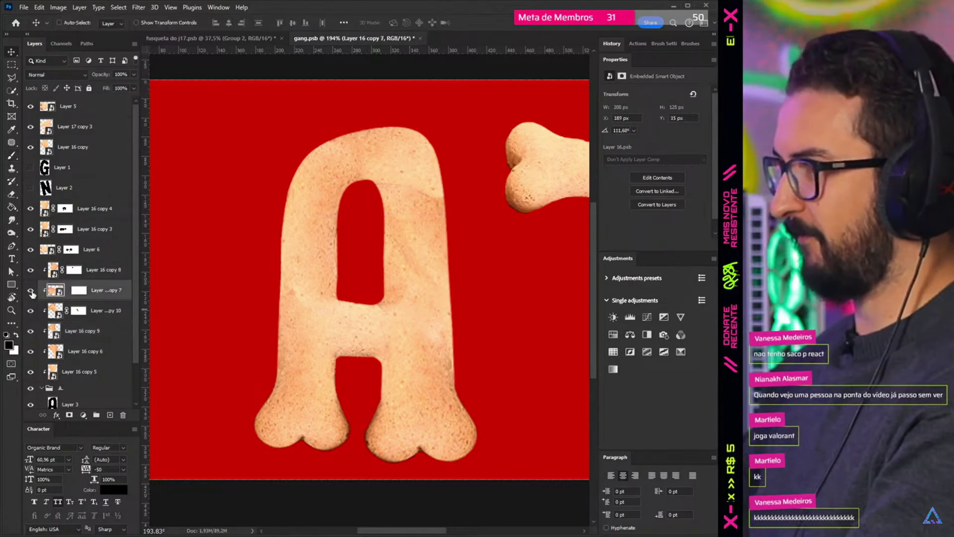
left_click(30, 291)
left_click(78, 290)
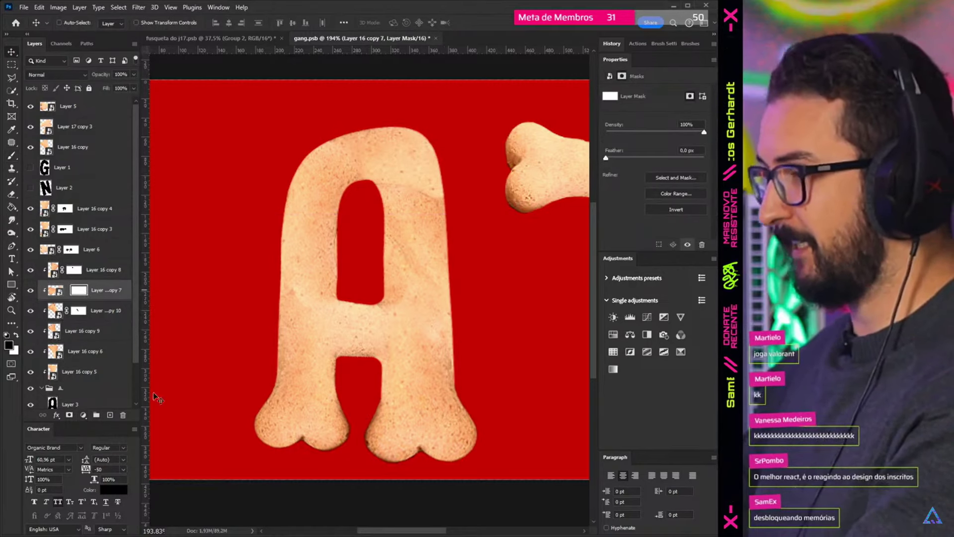
key("b")
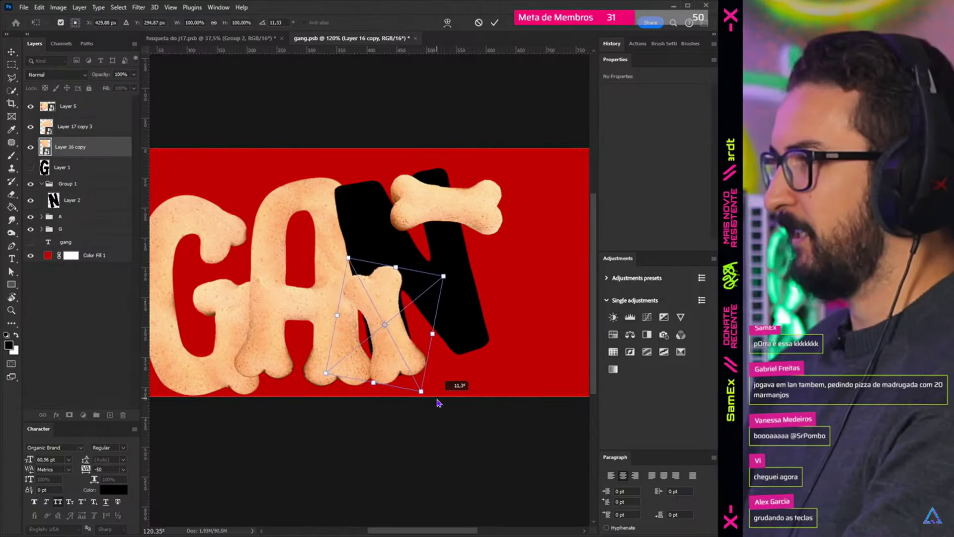
Step: Rotate the N's bone further, refine the G mask with a smaller brush, and apply Inner Shadow
left_click_drag(434, 401, 462, 403)
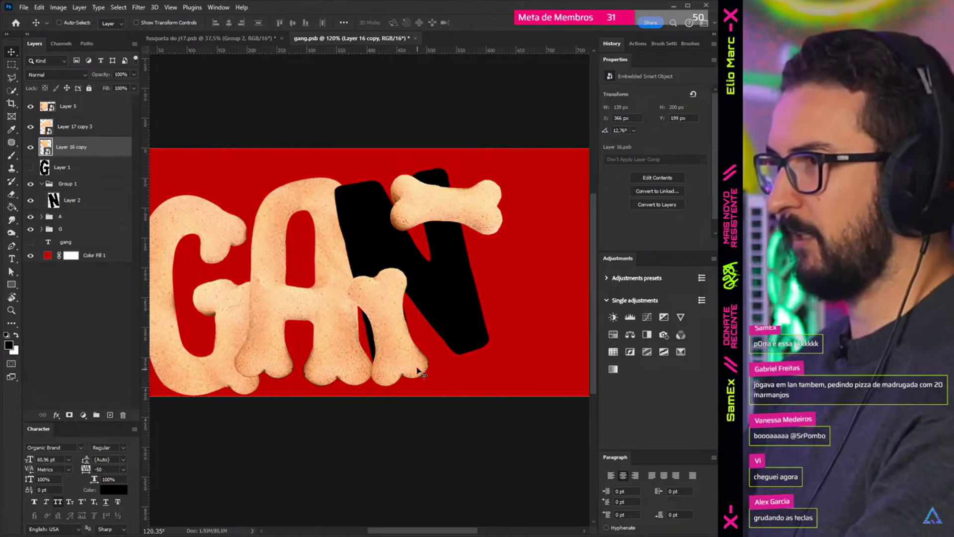
left_click(70, 106)
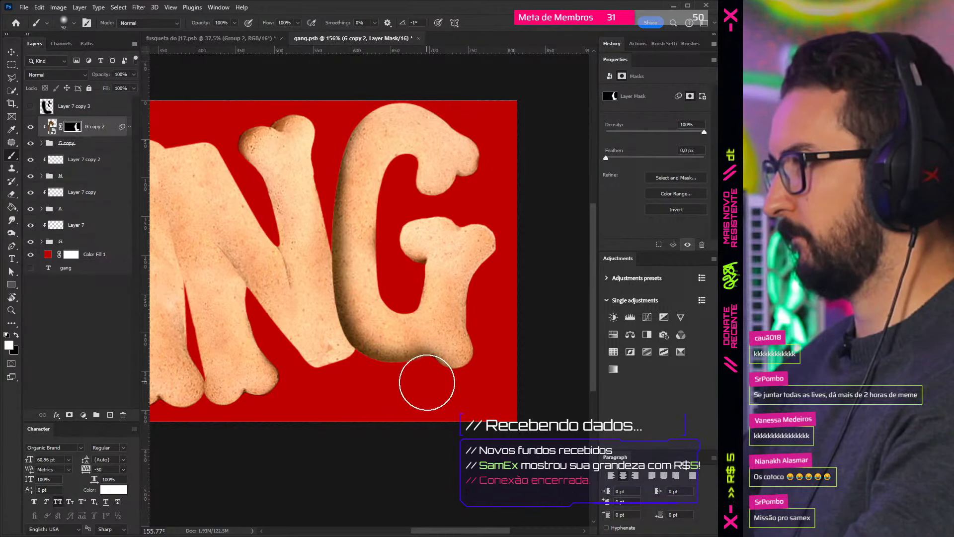
left_click_drag(424, 386, 419, 383)
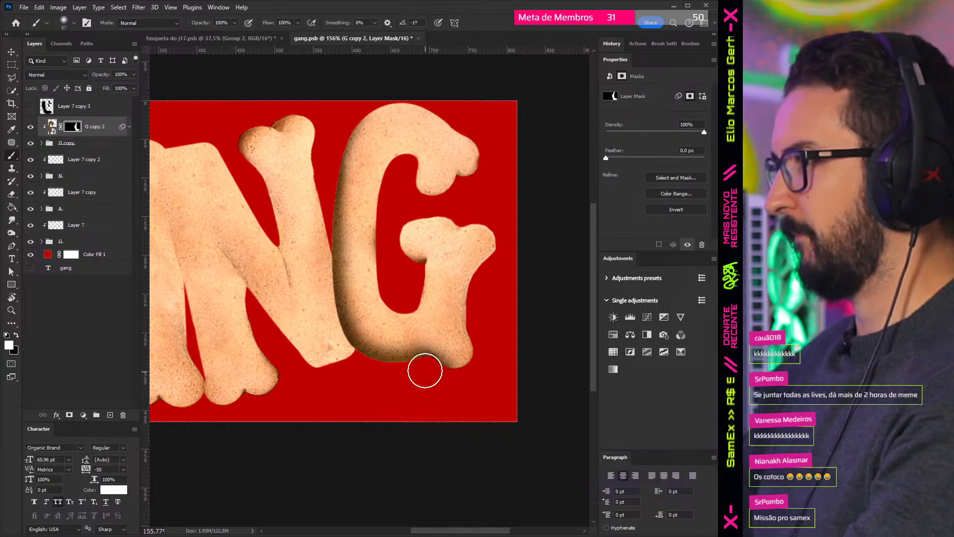
scroll(442, 383, "right", 1)
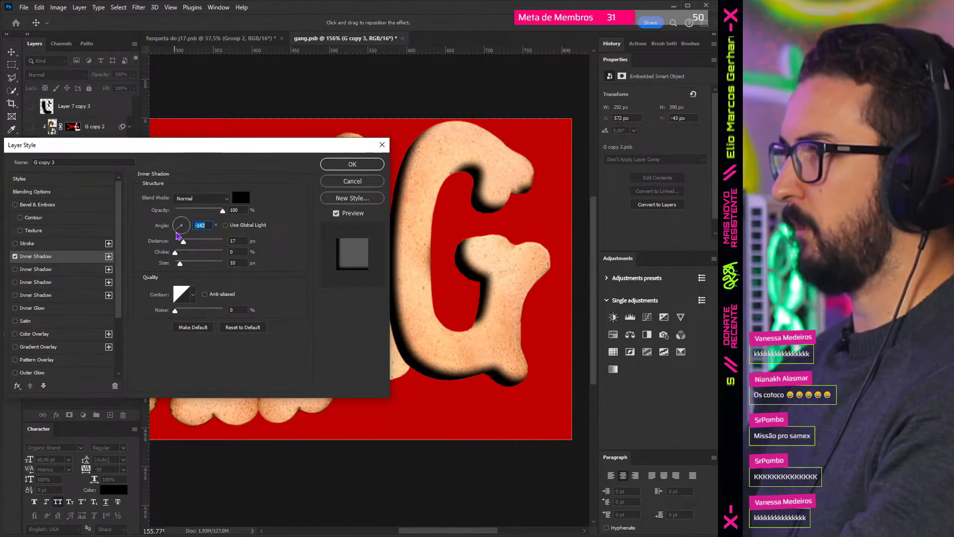
key("Return")
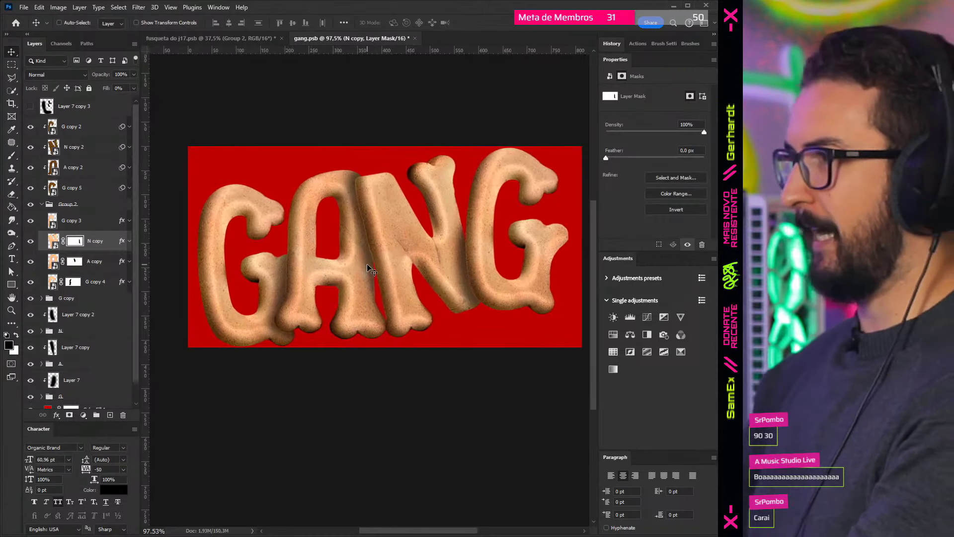
Step: Warp the poster's GANG title, bending its first letters downward
left_click(41, 203)
left_click(75, 187)
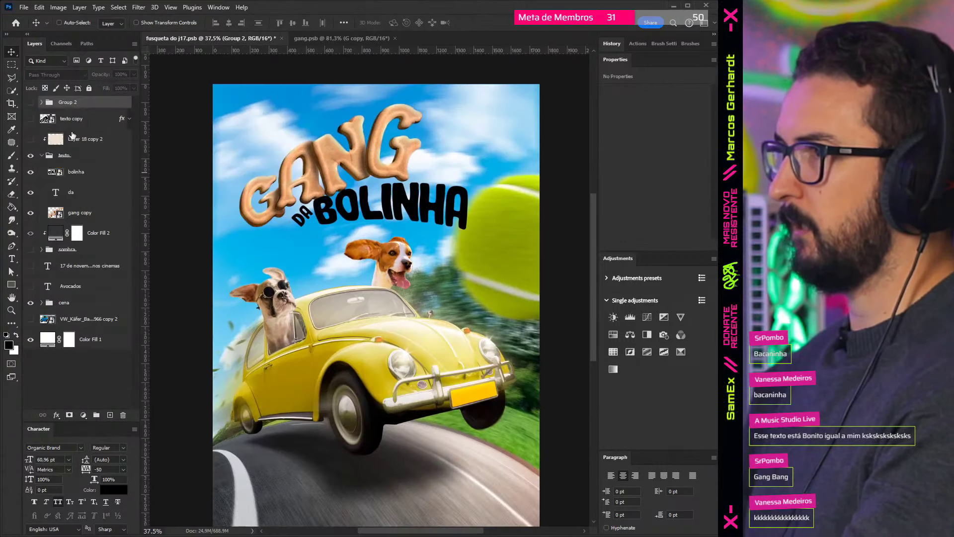
left_click(82, 214)
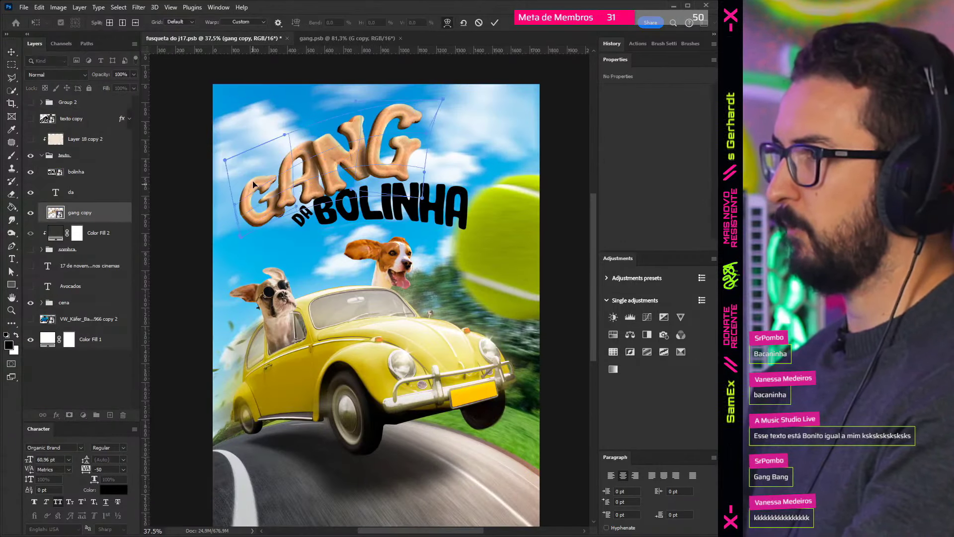
key("ctrl+t")
left_click_drag(256, 177, 255, 211)
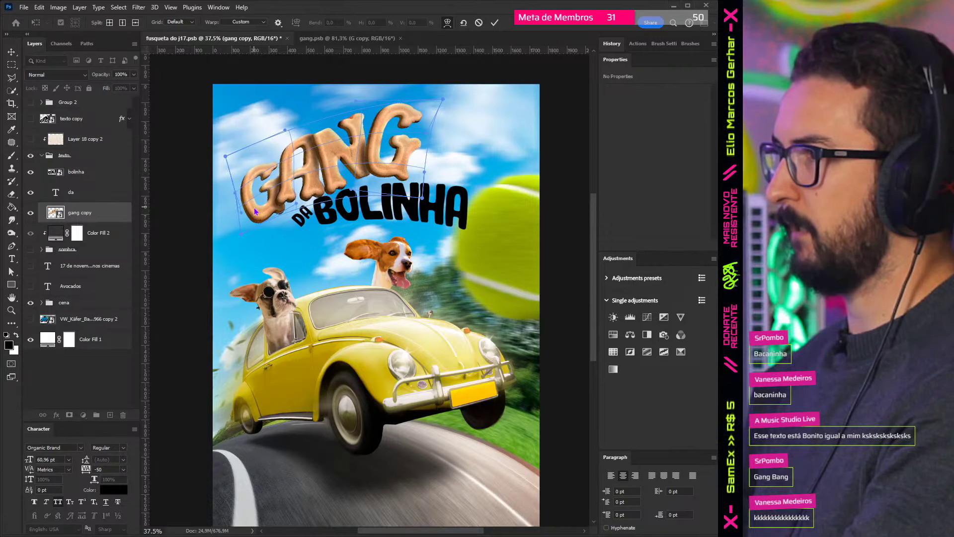
key("Return")
Step: Nudge BOLINHA under GANG and save both the gang.psb lettering file and the poster
key("ctrl+plus")
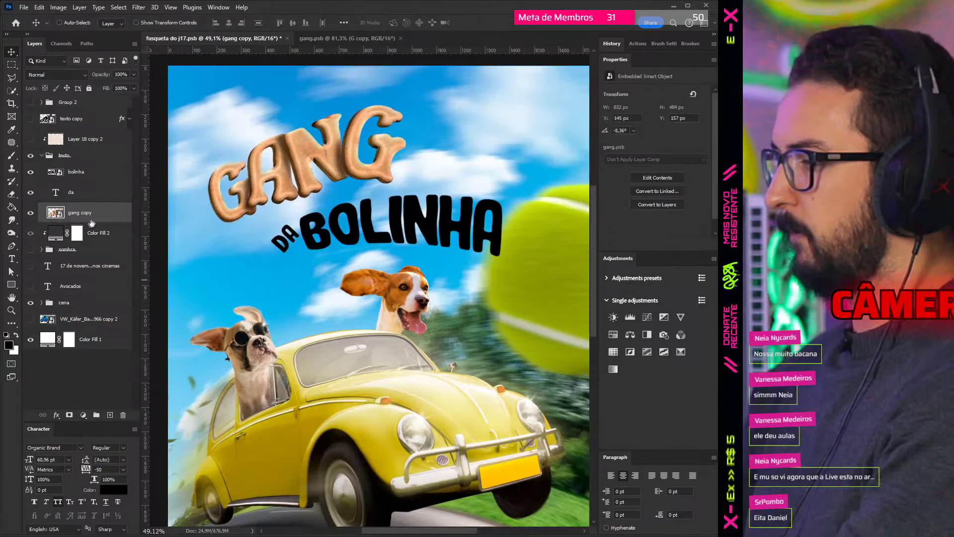
left_click_drag(367, 231, 367, 226)
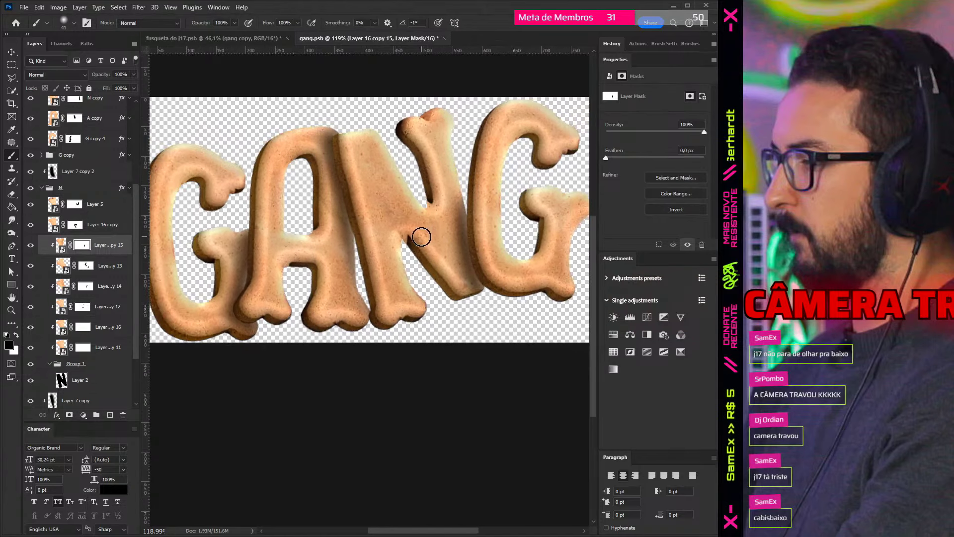
key("ctrl+s")
key("ctrl+Tab")
key("v")
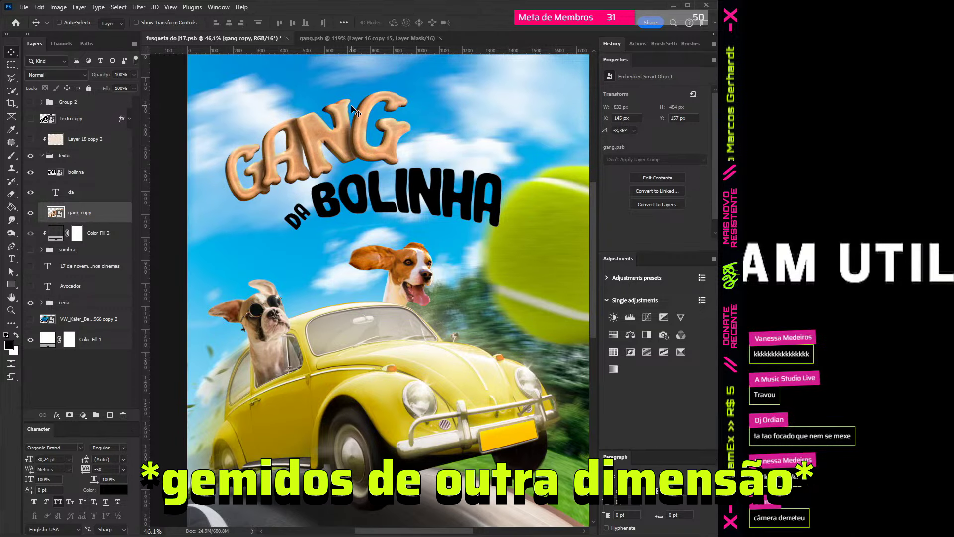
key("ctrl+s")
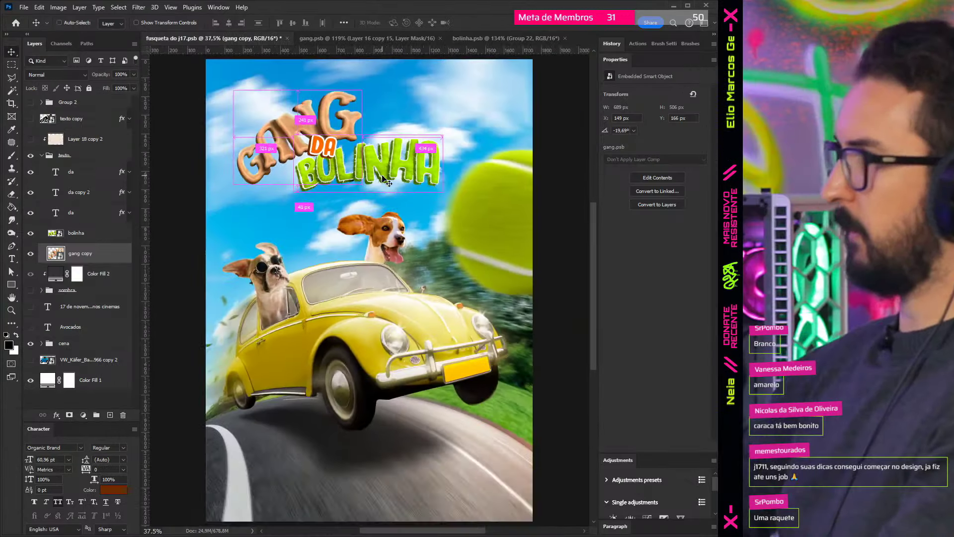
Step: Clip the Layer 18 copy 2 texture to the texto group and stamp a merged poster layer on top
mouse_move(84, 139)
left_mouse_down()
mouse_move(83, 164)
mouse_move(53, 131)
left_mouse_up()
scroll(320, 144, "up", 2)
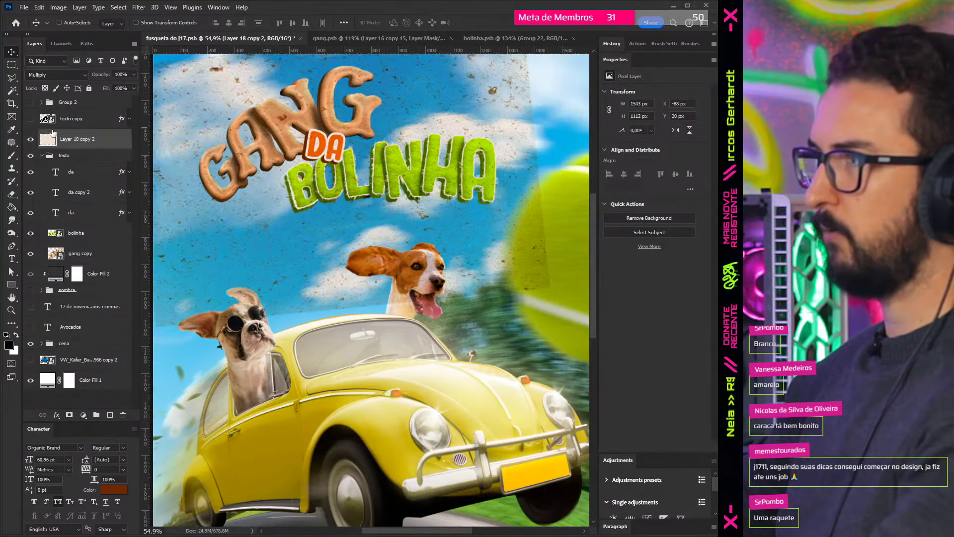
left_click(56, 147, "alt")
scroll(327, 208, "down", 1)
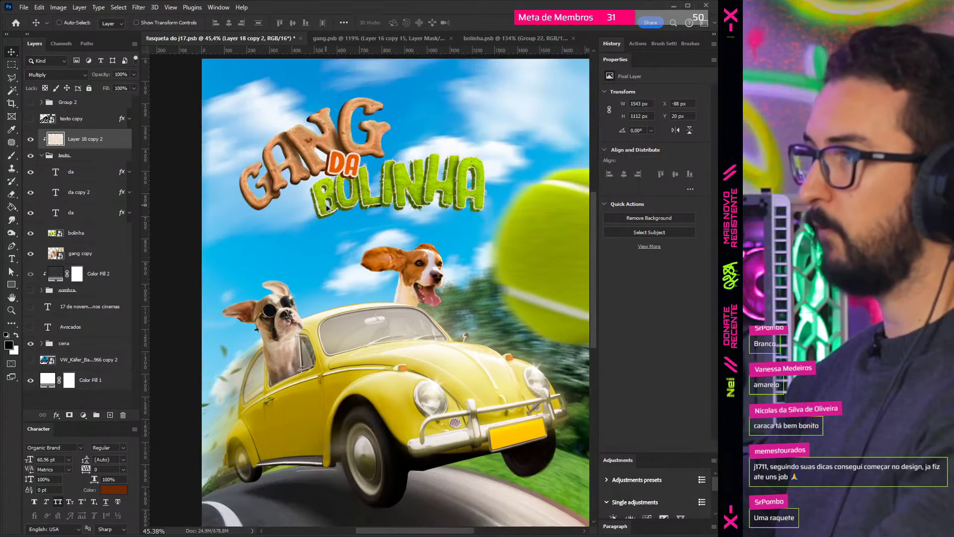
scroll(333, 211, "right", 1)
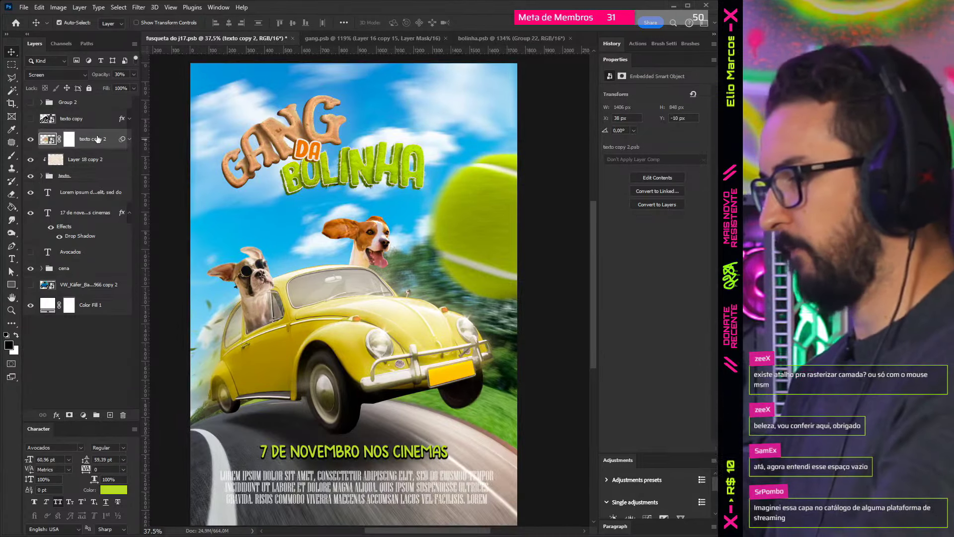
key("ctrl+shift+alt+e")
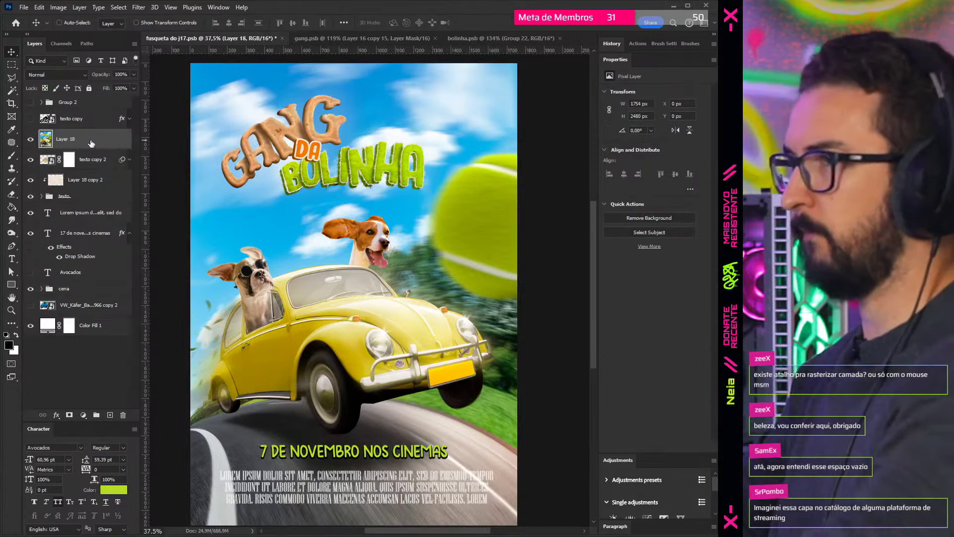
left_click(138, 7)
Step: In Camera Raw, lift the shadows and warm the colours with more vibrance
left_click(193, 86)
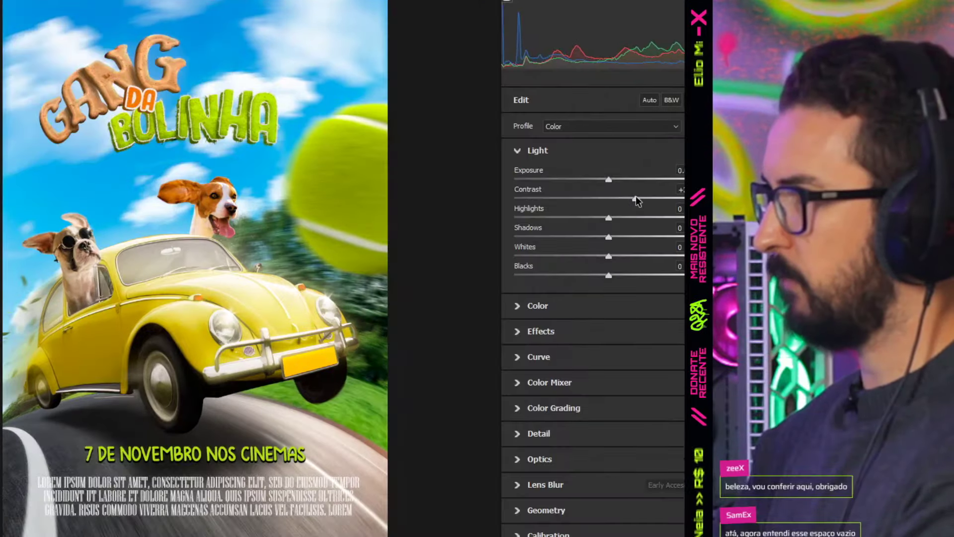
mouse_move(604, 227)
left_mouse_down()
mouse_move(633, 225)
mouse_move(577, 226)
mouse_move(621, 225)
mouse_move(604, 245)
left_mouse_up()
left_click(602, 308)
left_click_drag(608, 264, 621, 264)
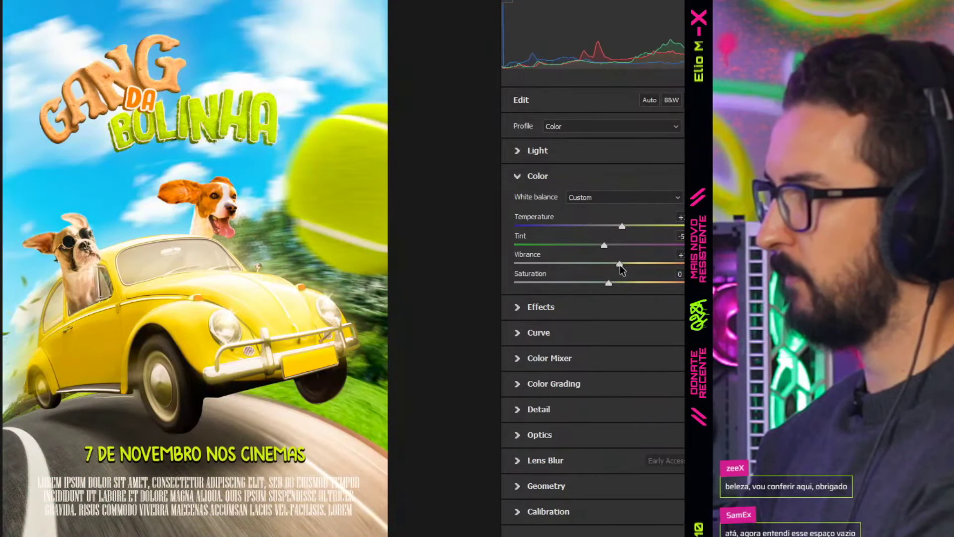
Step: Add grain 19, a −18 vignette, more clarity and a slightly lowered red curve, then apply
left_click(540, 307)
left_click_drag(515, 311, 550, 310)
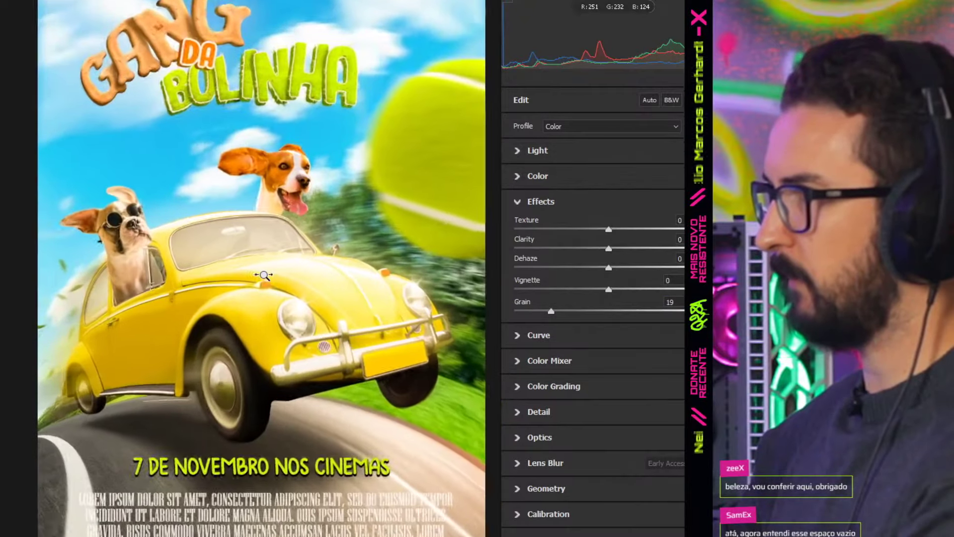
left_click_drag(608, 289, 592, 290)
left_click_drag(608, 248, 619, 250)
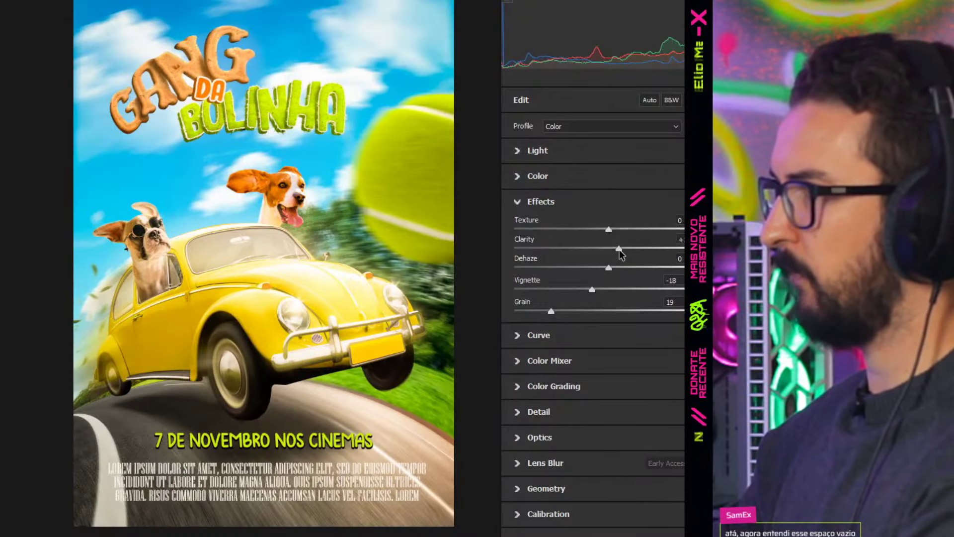
left_click(538, 335)
left_click(601, 247)
left_click_drag(575, 369, 575, 372)
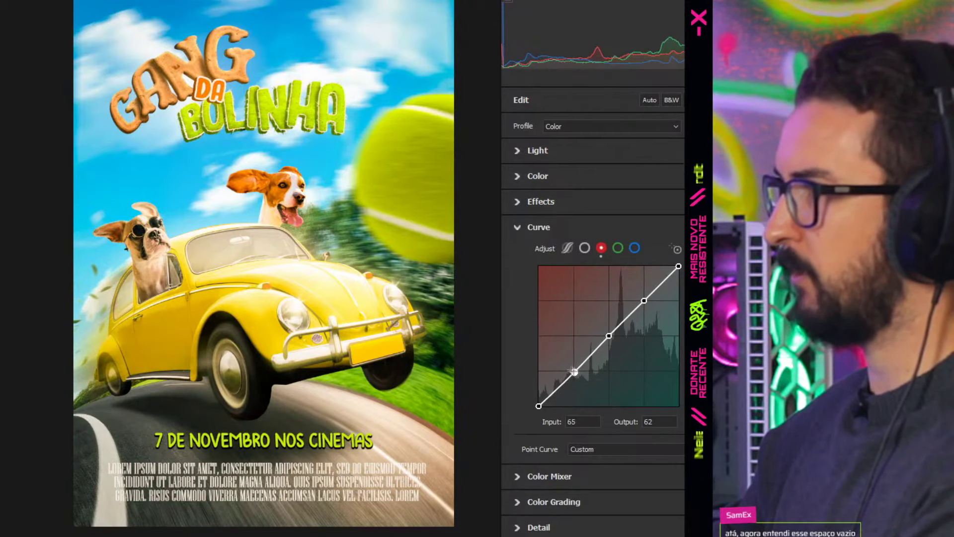
key("Return")
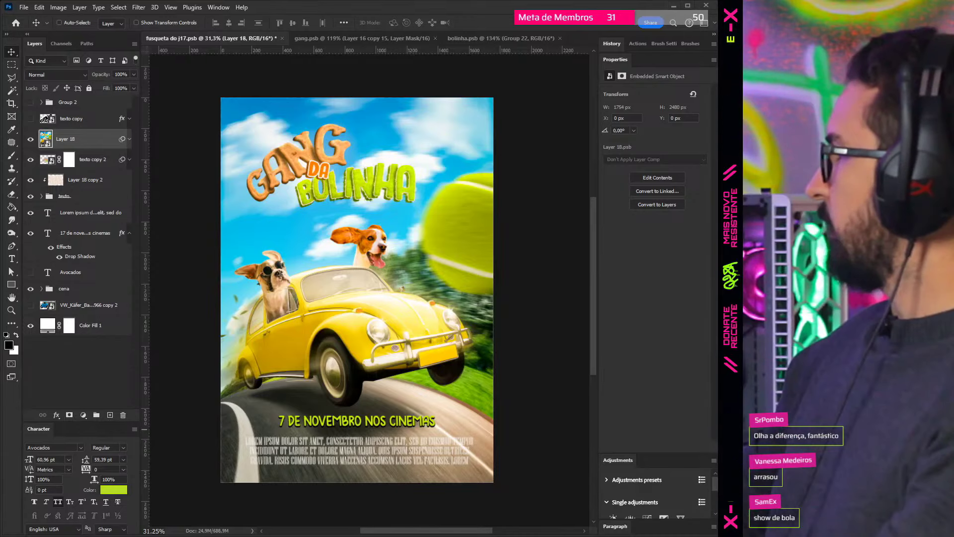